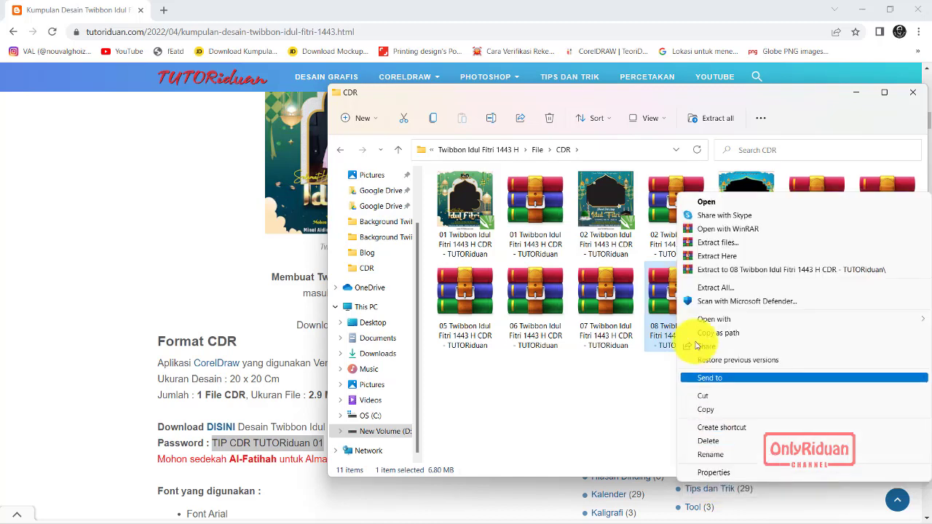
Extract the 08 Twibbon Idul Fitri 1443 H CDR archive into its current folder, entering the archive password
{"action": "left_click", "coordinate": [724, 255]}
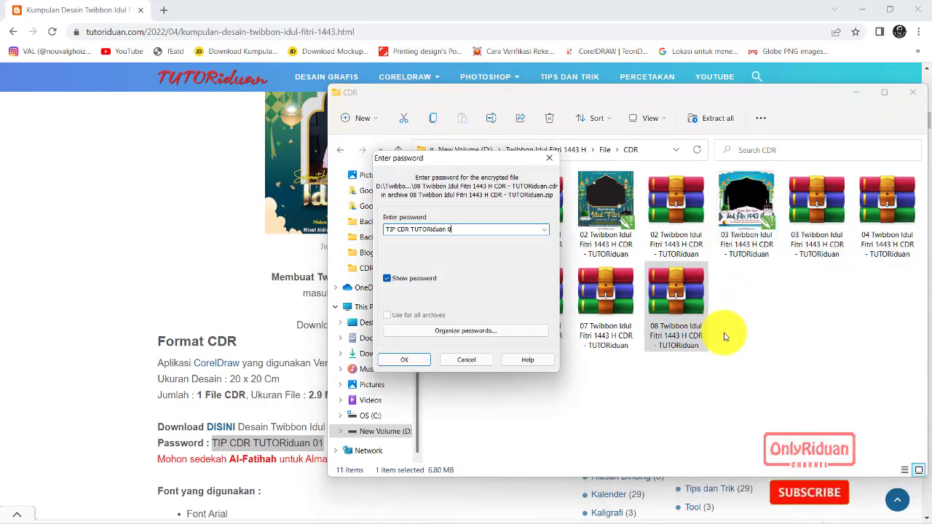
{"action": "left_click", "coordinate": [410, 358]}
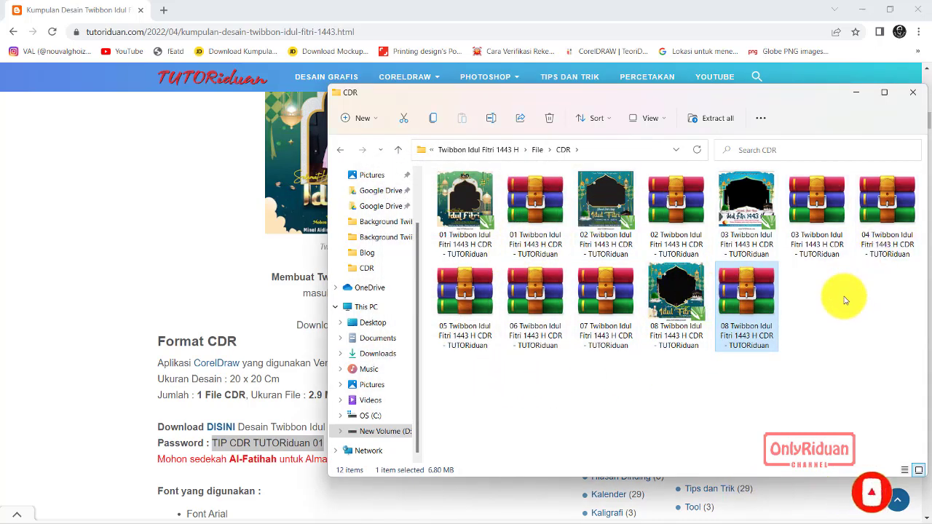
Open the PSD folder in File, and find and highlight the PSD archive password under Format PSD on the download page
{"action": "left_click", "coordinate": [537, 150]}
{"action": "double_click", "coordinate": [461, 255]}
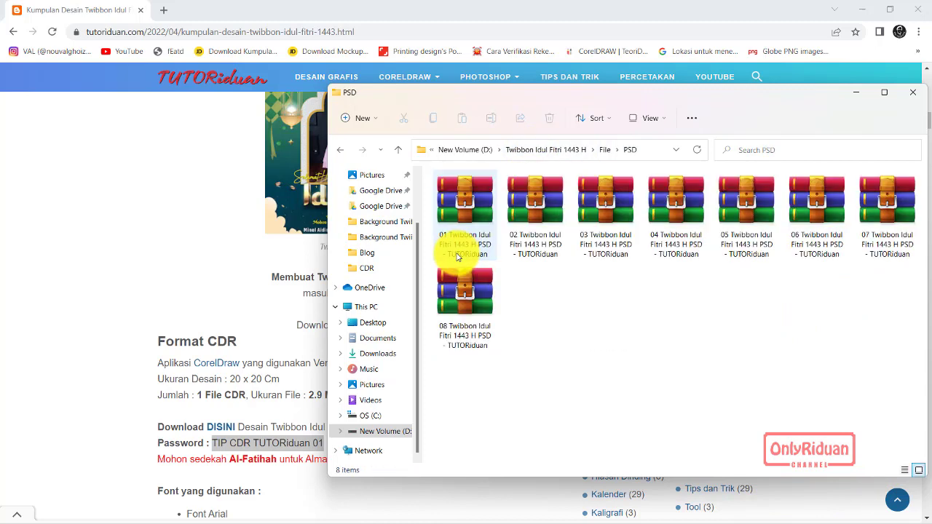
{"action": "left_click", "coordinate": [191, 273]}
{"action": "scroll", "coordinate": [292, 299], "scroll_direction": "down", "scroll_amount": 6}
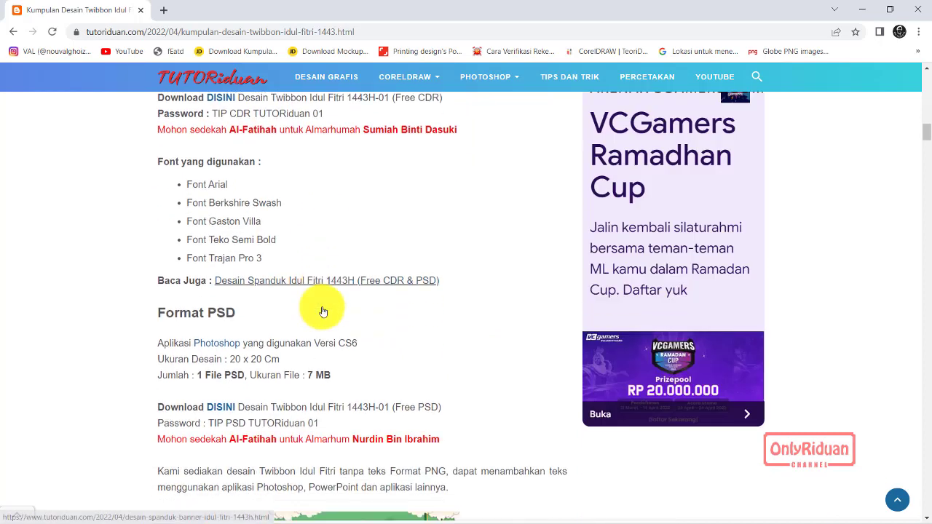
{"action": "left_click_drag", "start_coordinate": [321, 329], "coordinate": [240, 329]}
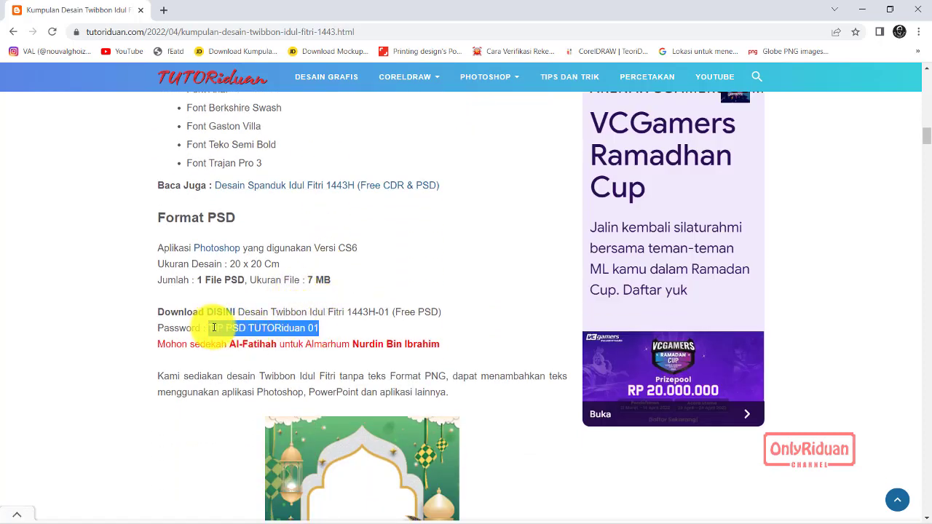
Extract the 01 Twibbon Idul Fitri 1443 H PSD archive into its current folder, entering the archive password
{"action": "mouse_move", "coordinate": [498, 518]}
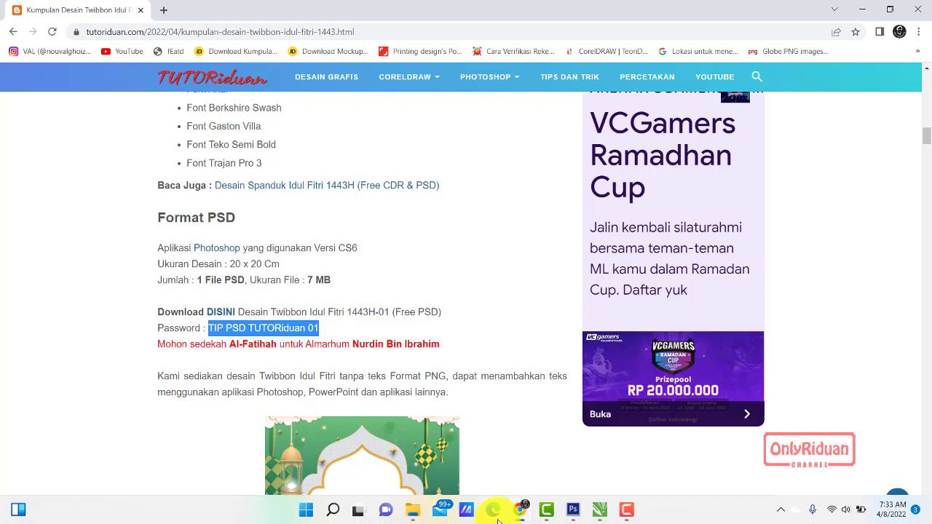
{"action": "left_click", "coordinate": [425, 515]}
{"action": "right_click", "coordinate": [477, 204]}
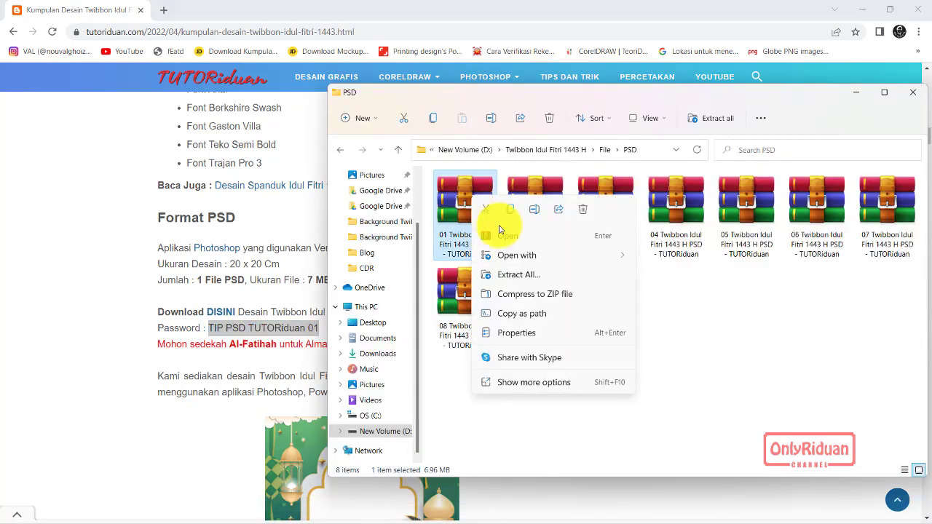
{"action": "left_click", "coordinate": [507, 387]}
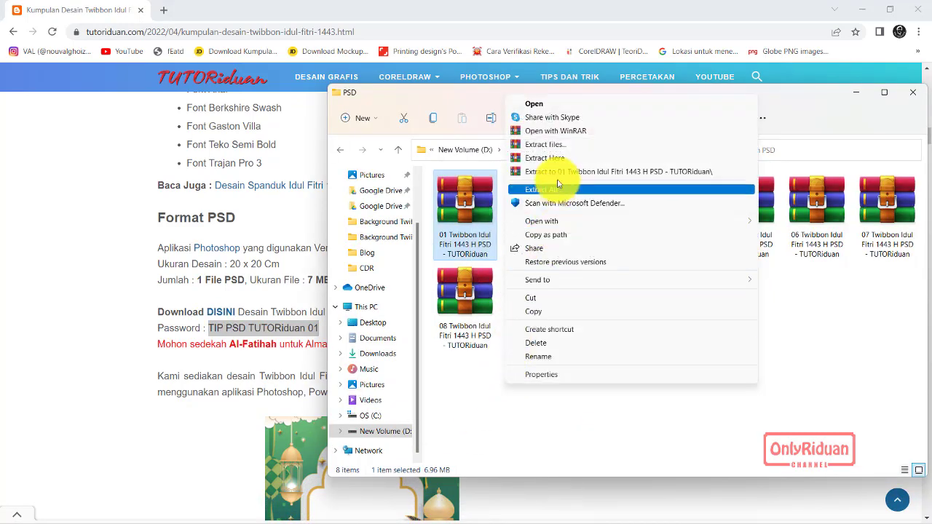
{"action": "left_click", "coordinate": [551, 158]}
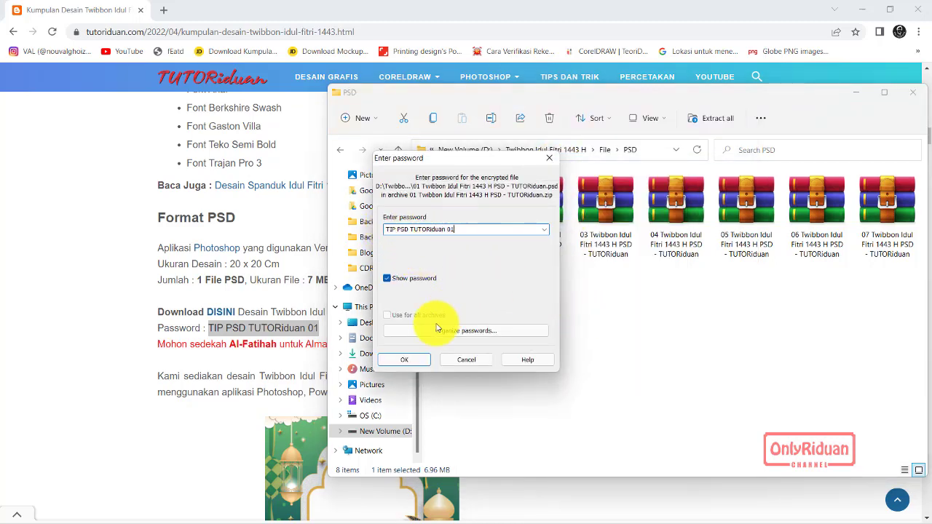
{"action": "left_click", "coordinate": [405, 363]}
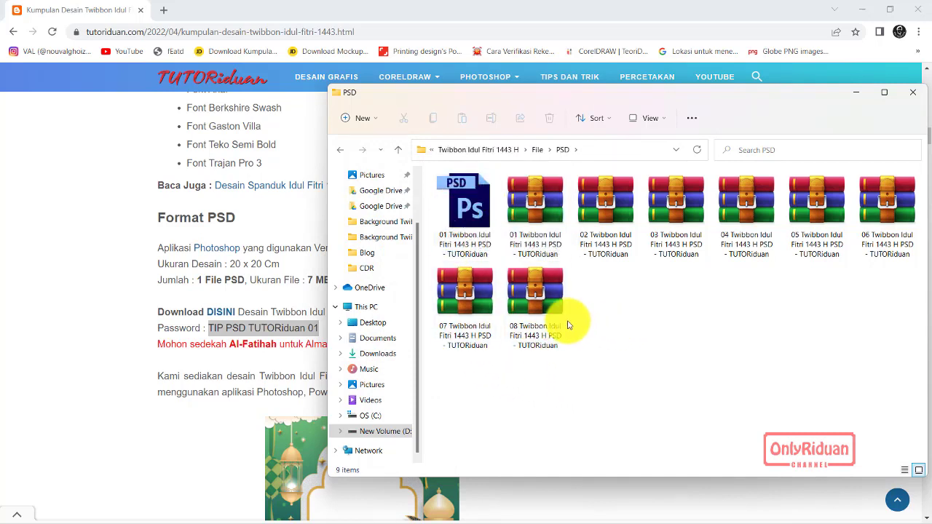
Extract the 08 Twibbon Idul Fitri 1443 H PSD archive into its current folder, entering the archive password
{"action": "left_click", "coordinate": [553, 299]}
{"action": "right_click", "coordinate": [543, 293]}
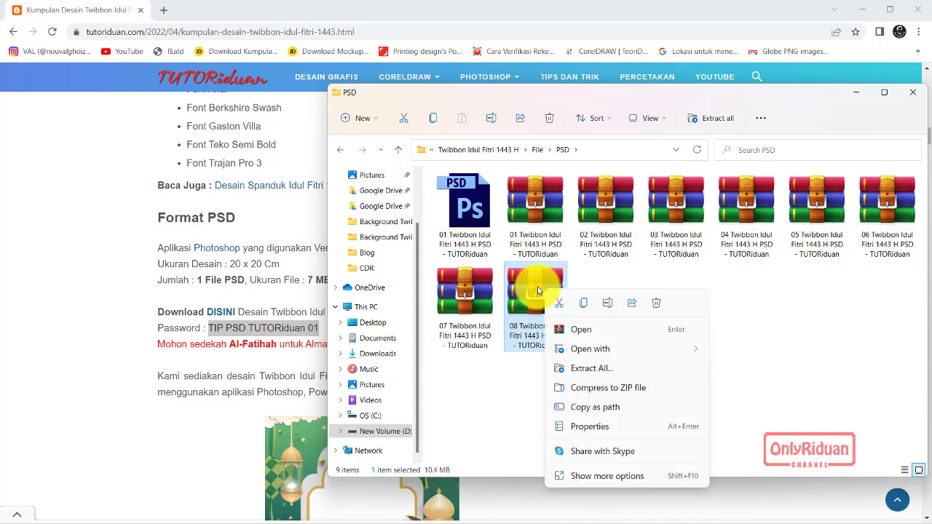
{"action": "left_click", "coordinate": [576, 477]}
{"action": "left_click", "coordinate": [611, 231]}
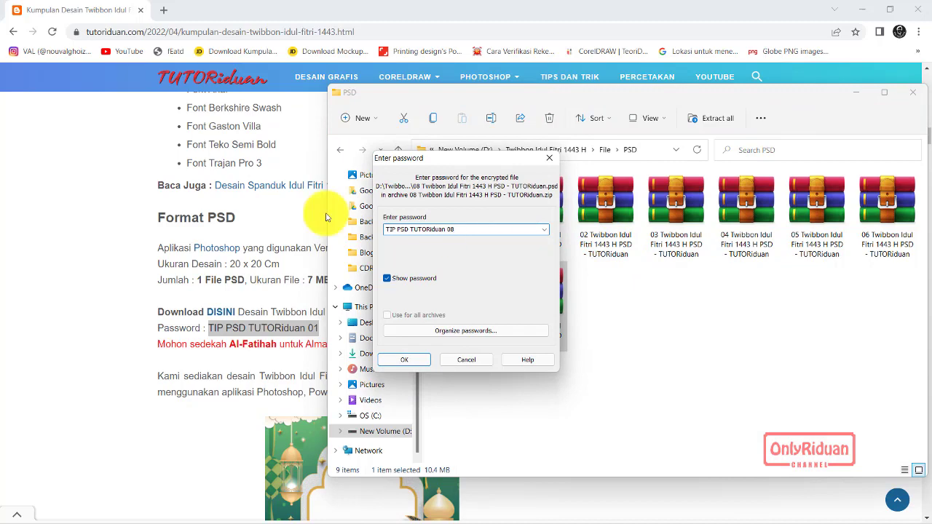
{"action": "left_click_drag", "start_coordinate": [437, 163], "coordinate": [269, 167]}
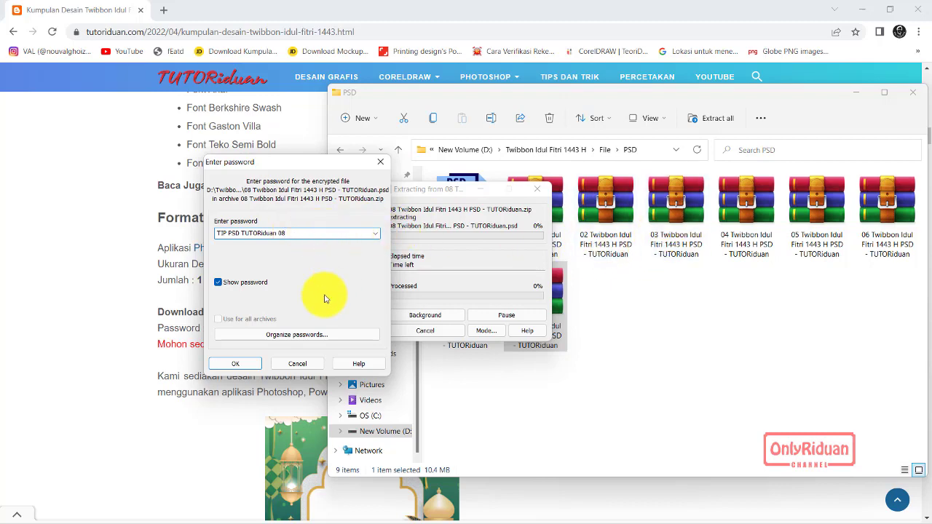
{"action": "left_click", "coordinate": [236, 364]}
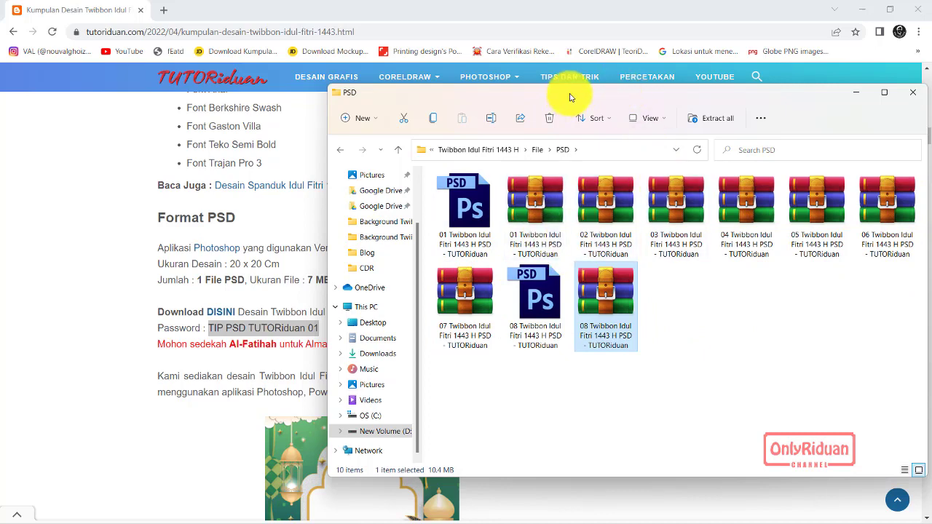
Go back to the File folder and open the CDR folder to view the extracted design files
{"action": "left_click_drag", "start_coordinate": [571, 97], "coordinate": [424, 101]}
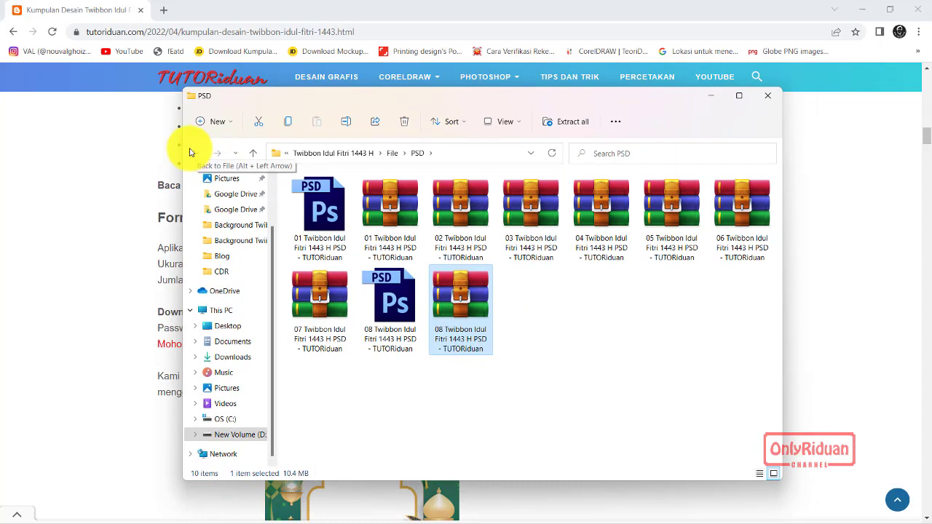
{"action": "left_click", "coordinate": [711, 97]}
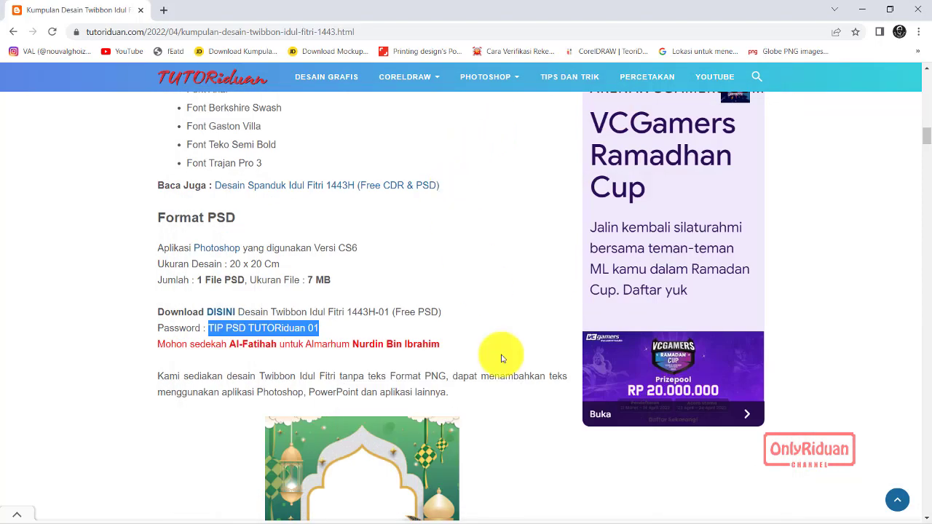
{"action": "mouse_move", "coordinate": [518, 521]}
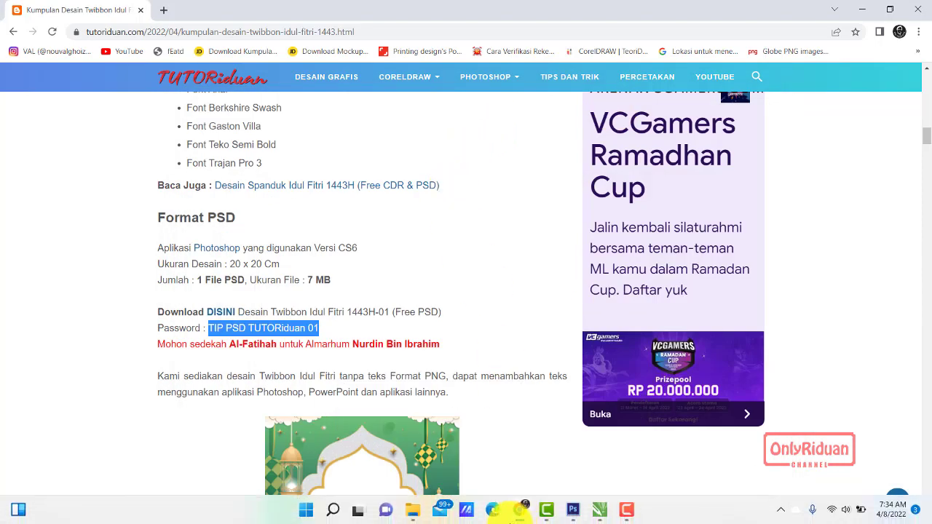
{"action": "left_click", "coordinate": [414, 513]}
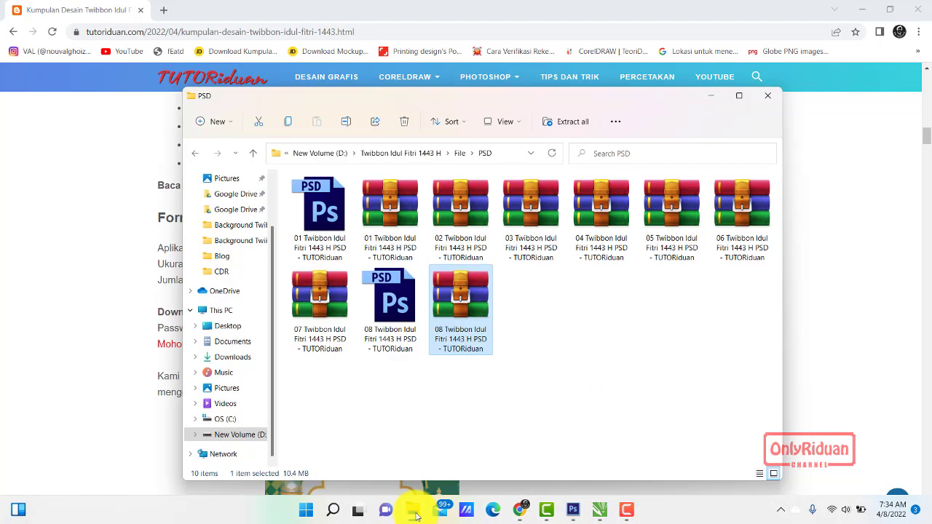
{"action": "left_click", "coordinate": [195, 153]}
{"action": "left_click", "coordinate": [301, 222]}
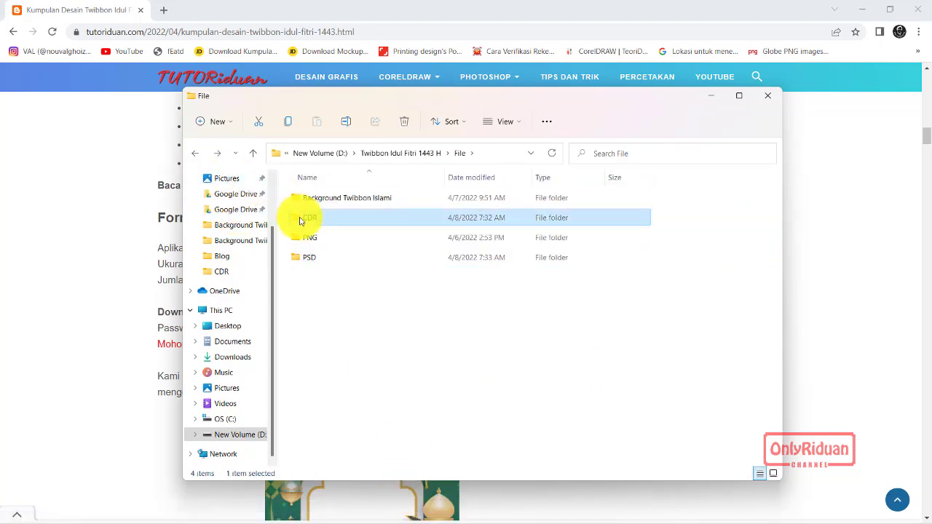
{"action": "double_click", "coordinate": [301, 221]}
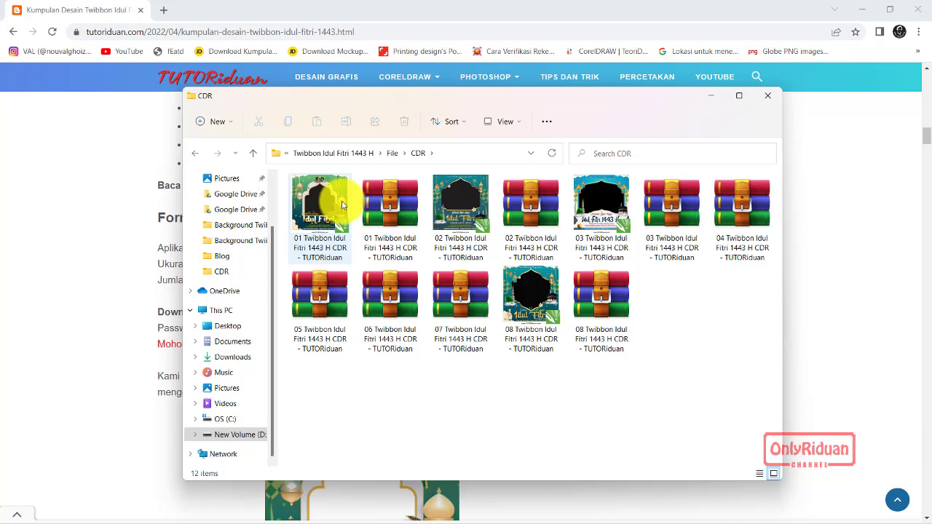
{"action": "left_click", "coordinate": [711, 96]}
Switch to CorelDRAW and look through the open Twibbon Idul Fitri designs 01 to 08, returning to design 01
{"action": "mouse_move", "coordinate": [591, 513]}
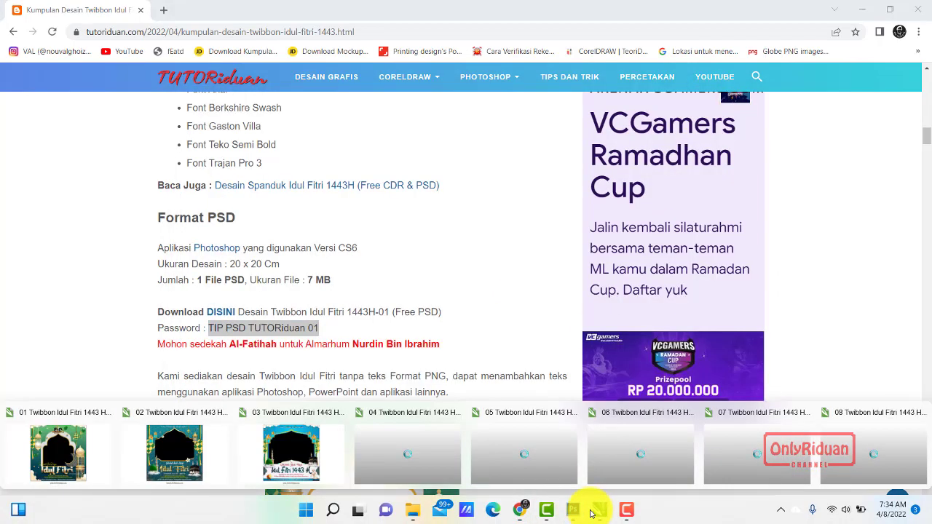
{"action": "left_click", "coordinate": [59, 453]}
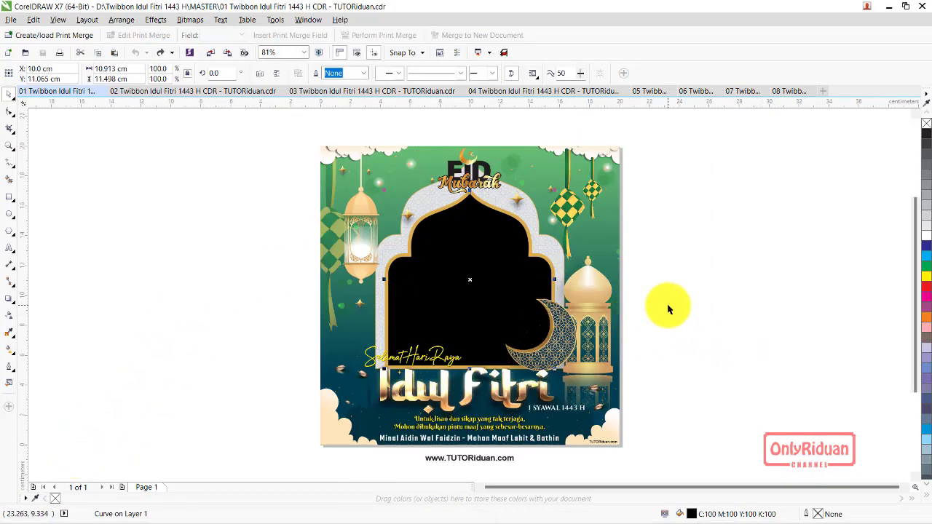
{"action": "left_click", "coordinate": [199, 92]}
{"action": "left_click", "coordinate": [353, 92]}
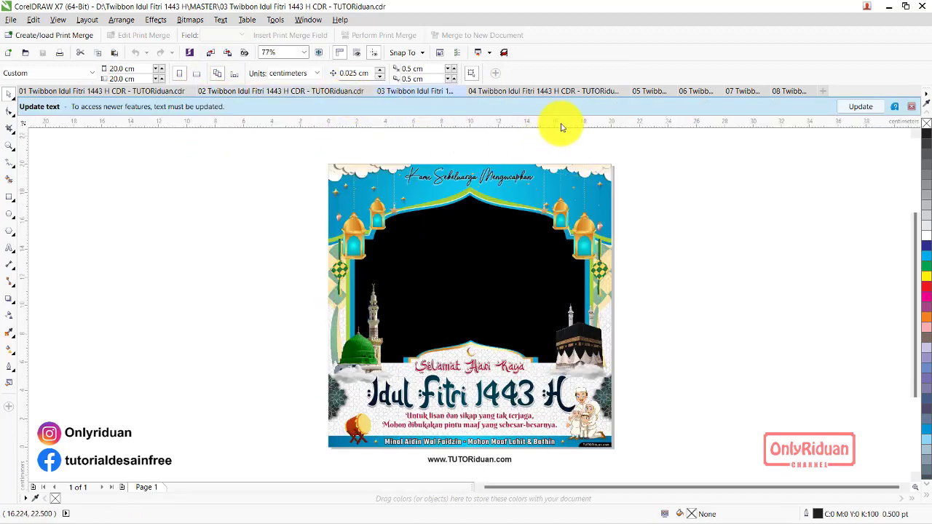
{"action": "left_click", "coordinate": [525, 93]}
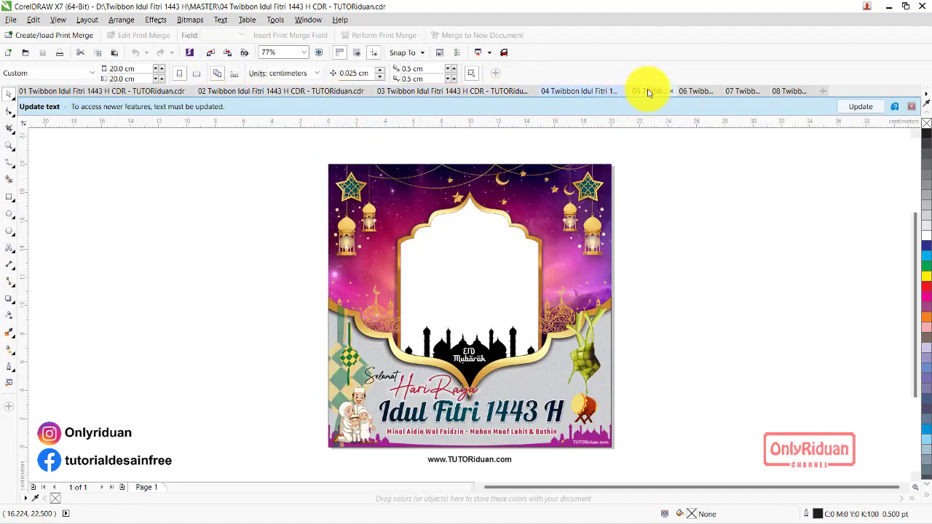
{"action": "left_click", "coordinate": [648, 93]}
{"action": "left_click", "coordinate": [694, 92]}
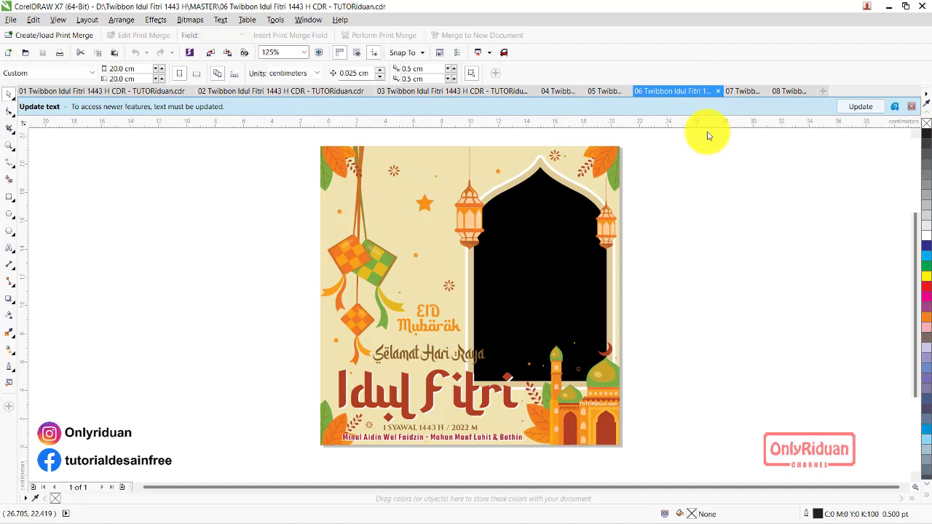
{"action": "left_click", "coordinate": [742, 92]}
{"action": "left_click", "coordinate": [785, 93]}
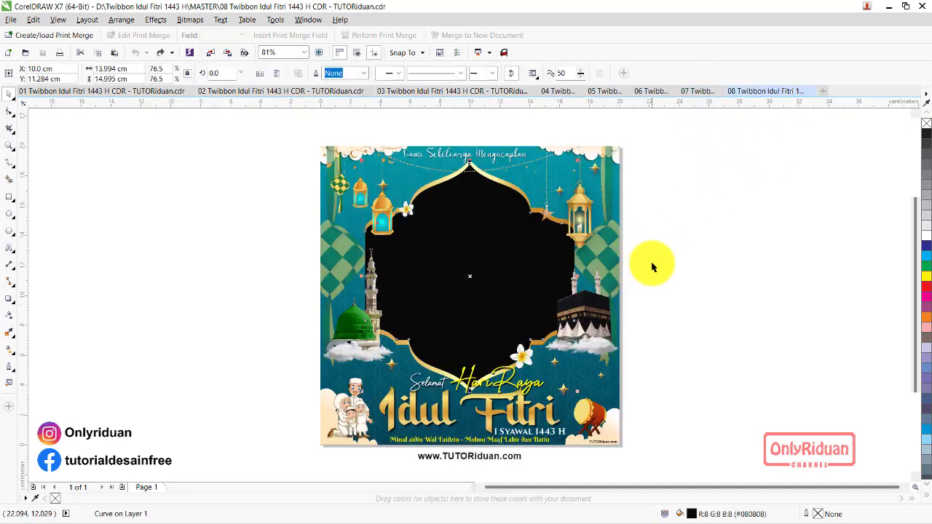
{"action": "left_click", "coordinate": [73, 92]}
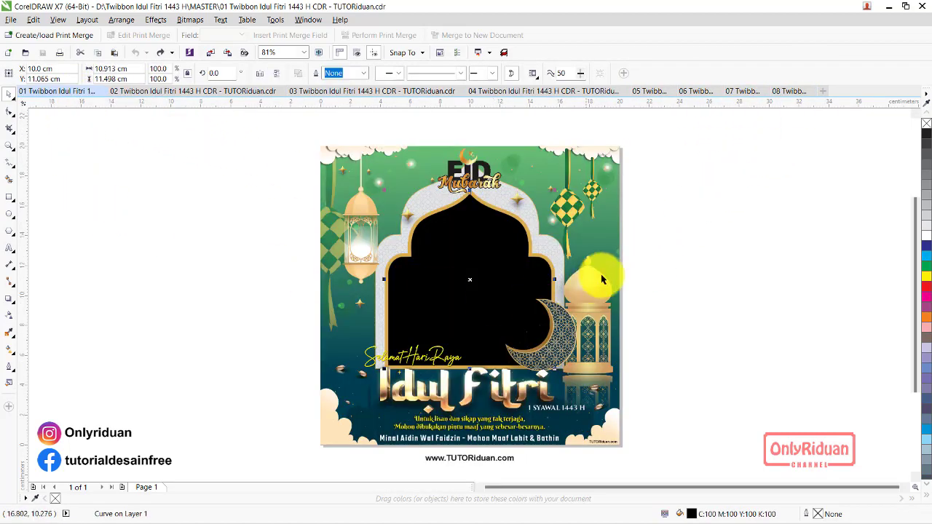
Move the black photo shape, the gold frame and the patterned outer frame of design 01 off the page
{"action": "left_click", "coordinate": [704, 238]}
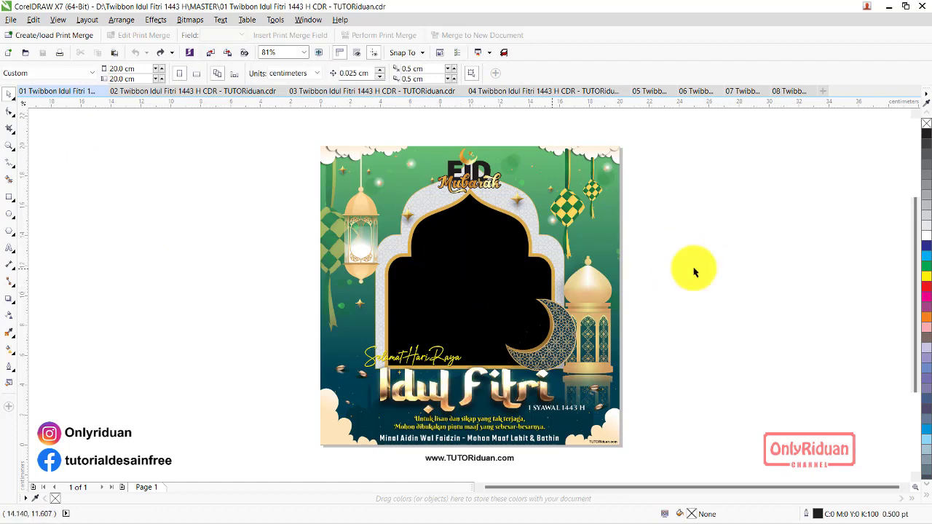
{"action": "left_click", "coordinate": [508, 284]}
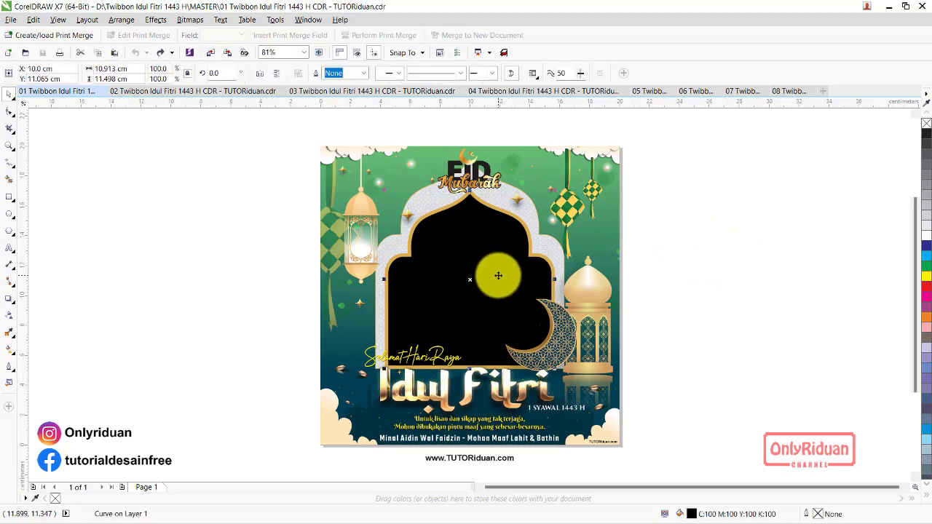
{"action": "left_click_drag", "start_coordinate": [475, 251], "coordinate": [672, 260]}
{"action": "left_click_drag", "start_coordinate": [446, 272], "coordinate": [319, 283]}
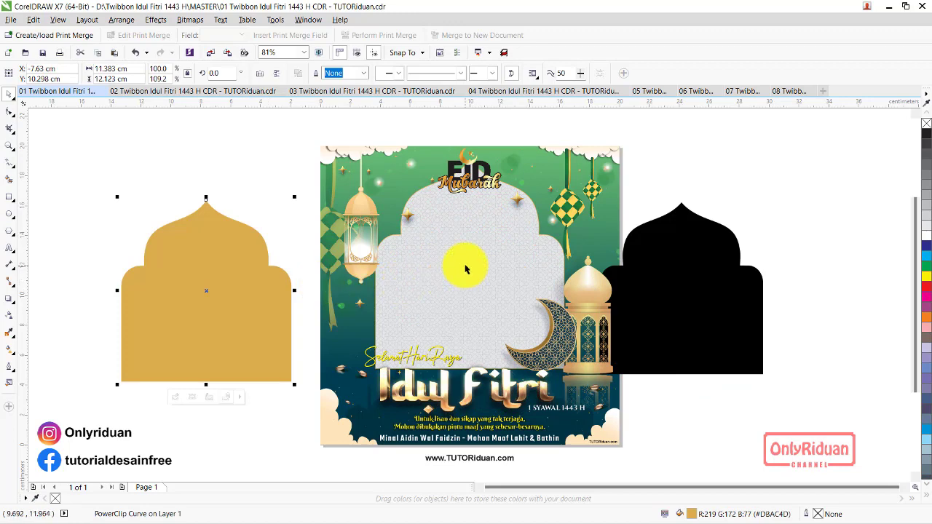
{"action": "left_click_drag", "start_coordinate": [466, 269], "coordinate": [750, 220]}
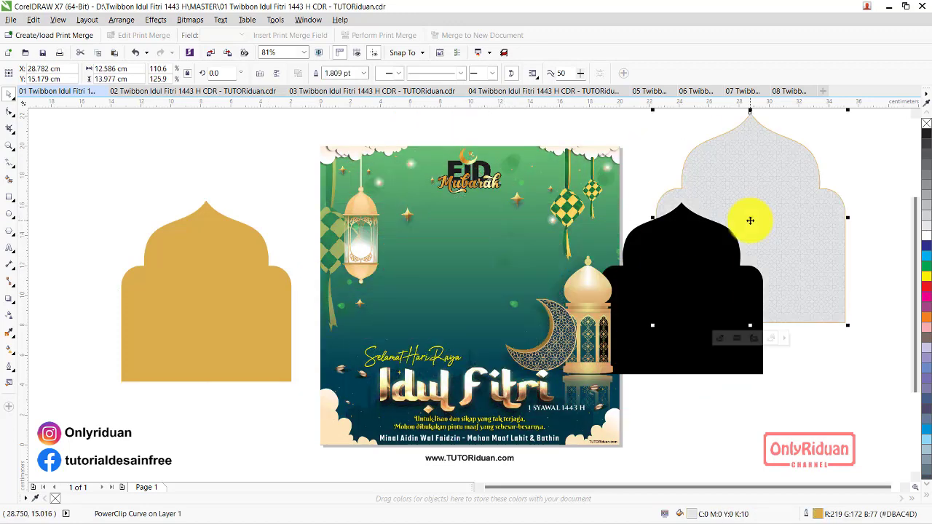
Undo the three frame moves and clear the selection
{"action": "key", "text": "ctrl+z"}
{"action": "key", "text": "ctrl+z"}
{"action": "key", "text": "ctrl+z"}
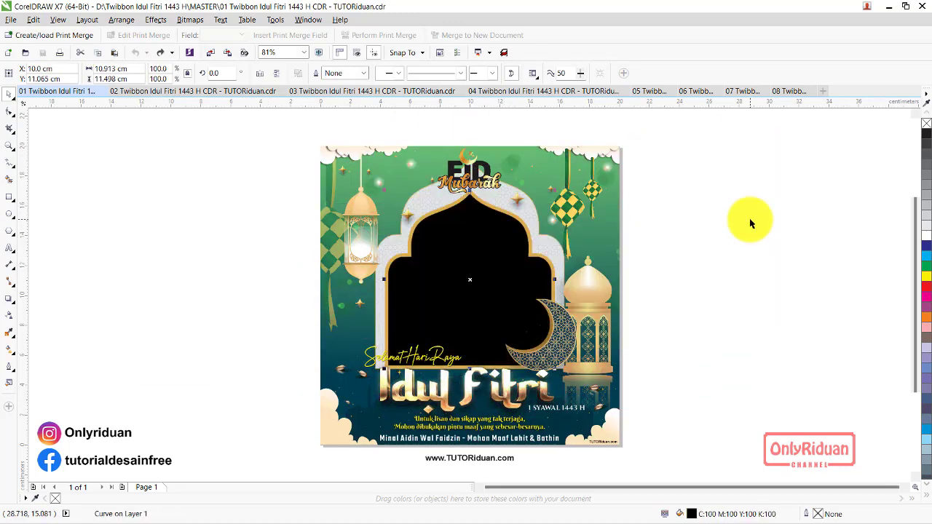
{"action": "left_click", "coordinate": [753, 238]}
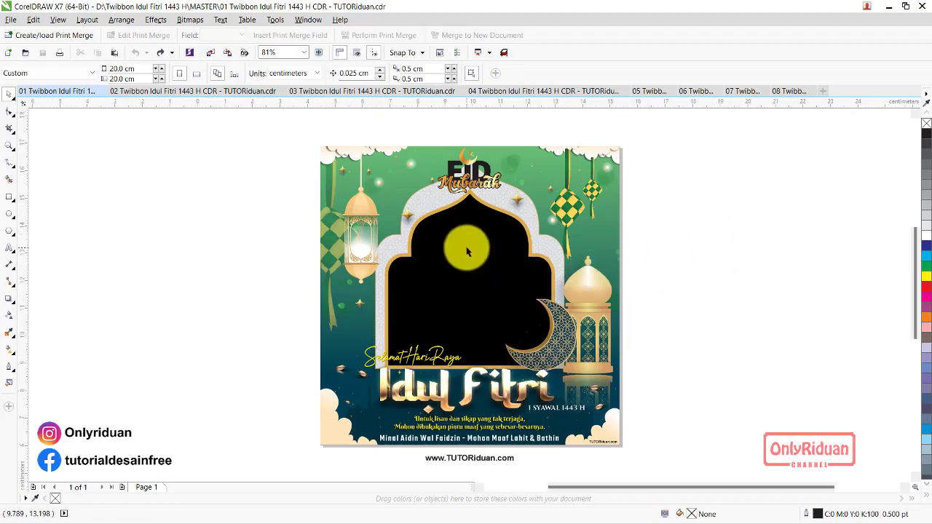
Trim the gold frame of design 01 with the black photo shape and clear the selection
{"action": "scroll", "coordinate": [474, 235], "scroll_direction": "up", "scroll_amount": 3}
{"action": "left_click", "coordinate": [479, 176]}
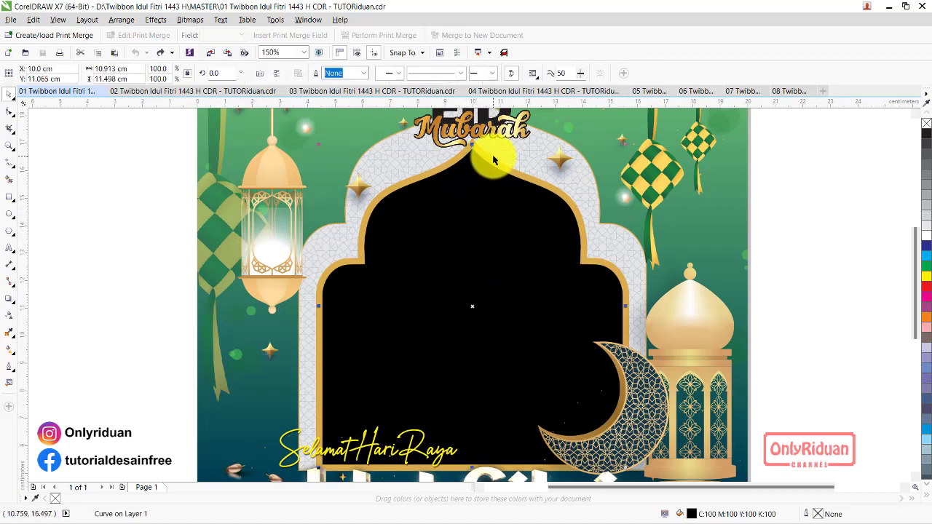
{"action": "left_click", "coordinate": [488, 157], "text": "shift"}
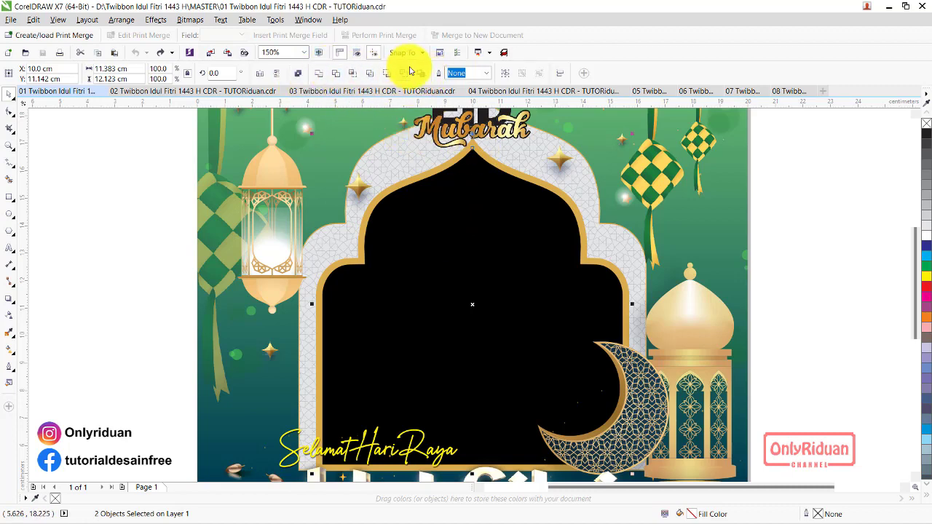
{"action": "left_click", "coordinate": [179, 184]}
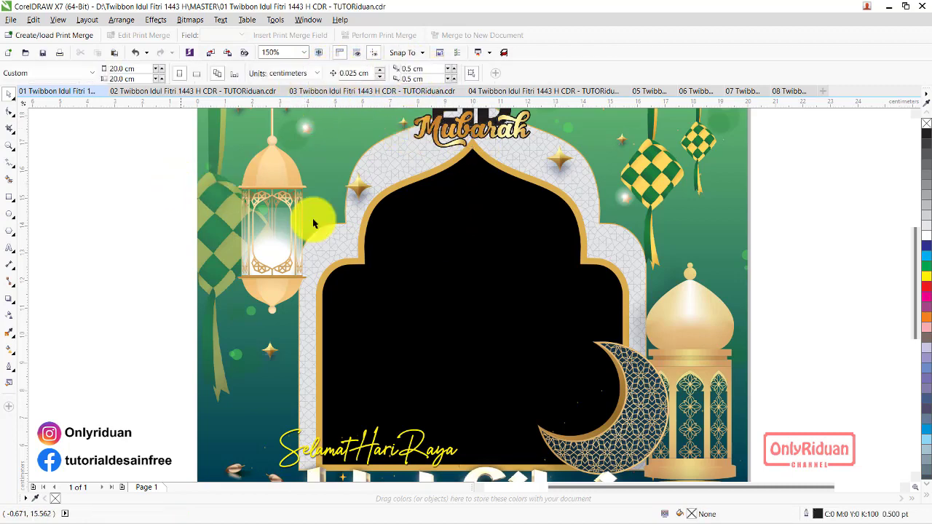
Move the black photo shape aside to check the trimmed gold frame and undo the move
{"action": "left_click_drag", "start_coordinate": [443, 225], "coordinate": [545, 254]}
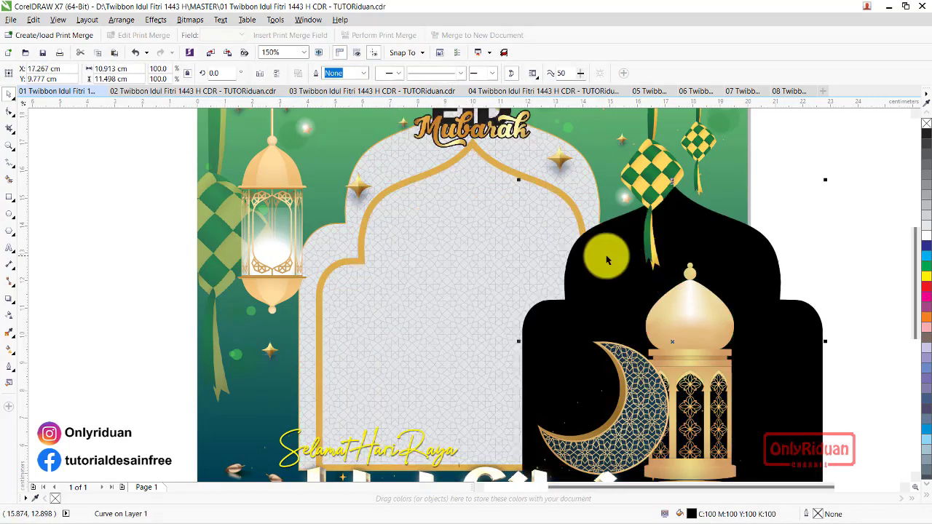
{"action": "left_click", "coordinate": [425, 178]}
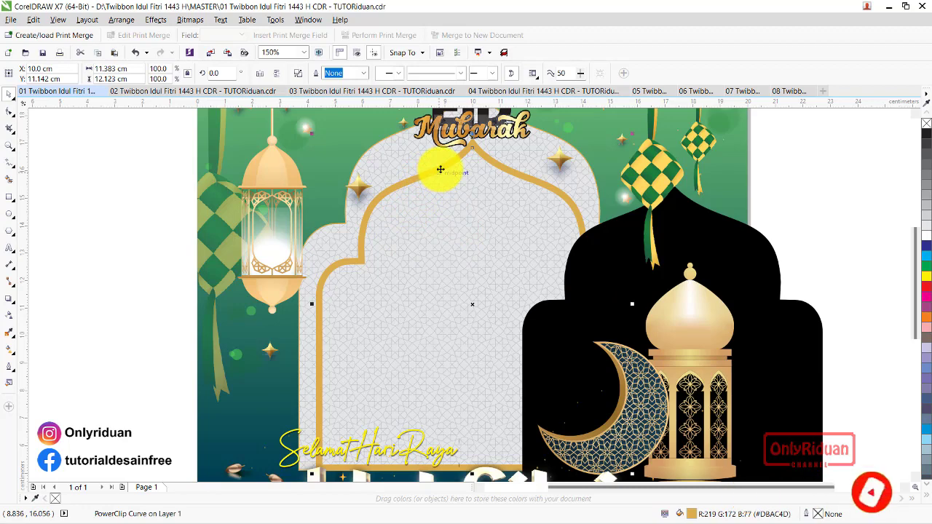
{"action": "key", "text": "ctrl+z"}
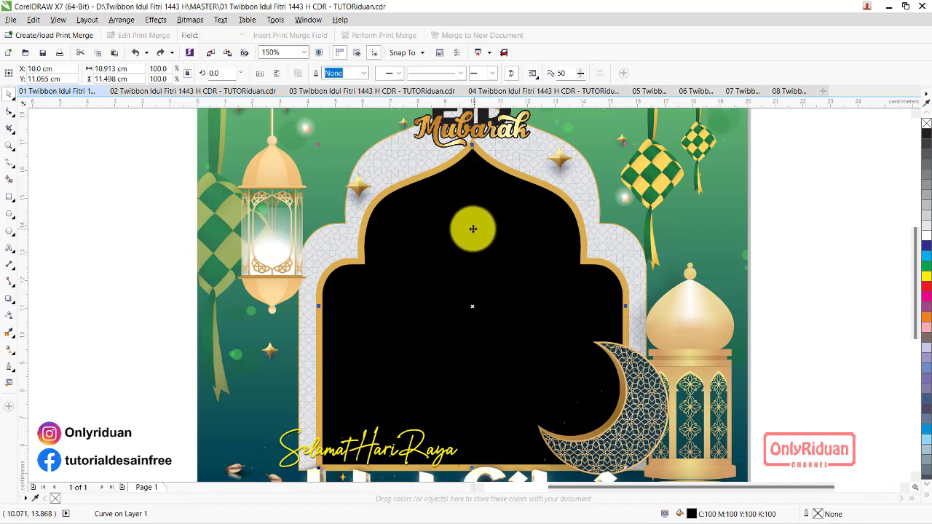
Trim the patterned outer frame of design 01 with the black photo shape
{"action": "key", "text": "shift"}
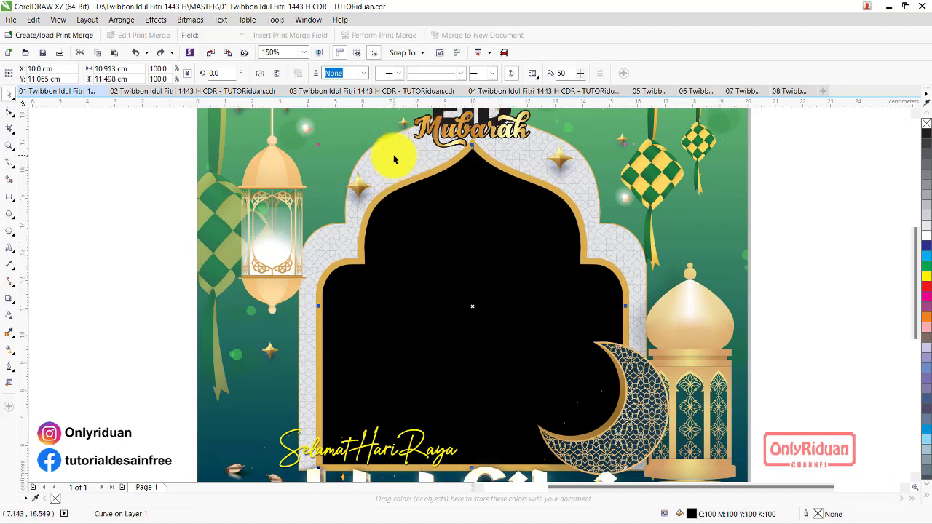
{"action": "left_click", "coordinate": [394, 157], "text": "shift"}
{"action": "left_click", "coordinate": [335, 75]}
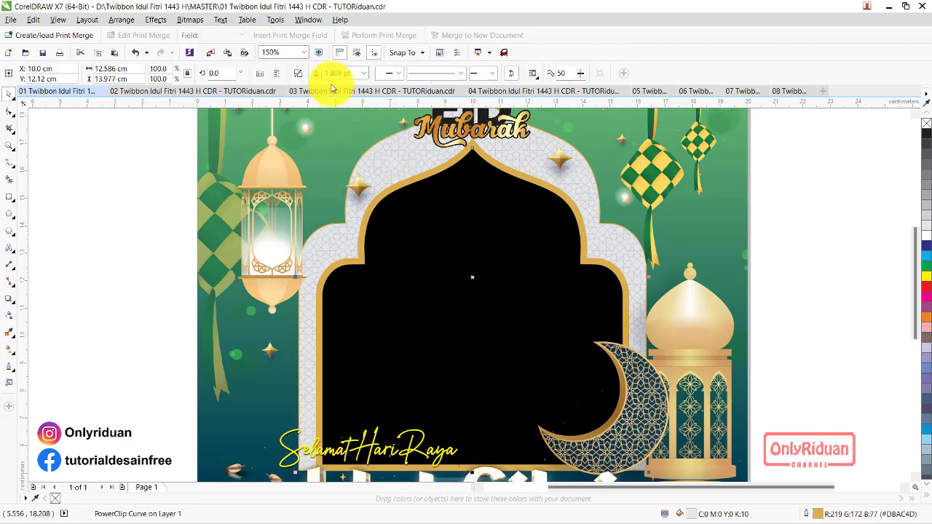
Move the black photo shape aside to check the trimmed patterned frame, undo the move and clear the selection
{"action": "left_click_drag", "start_coordinate": [427, 246], "coordinate": [741, 266]}
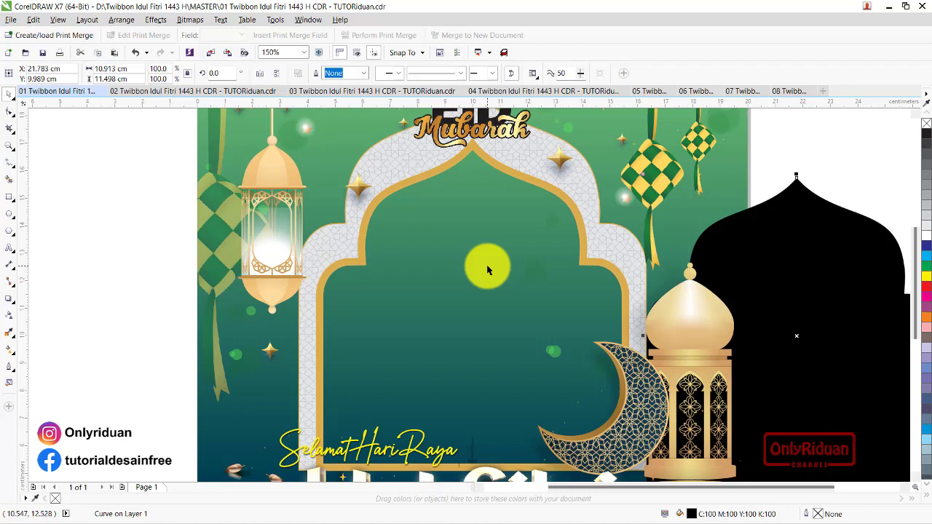
{"action": "key", "text": "ctrl+z"}
{"action": "left_click", "coordinate": [792, 238]}
Trim the green background of design 01 with the black photo shape
{"action": "left_click", "coordinate": [486, 235]}
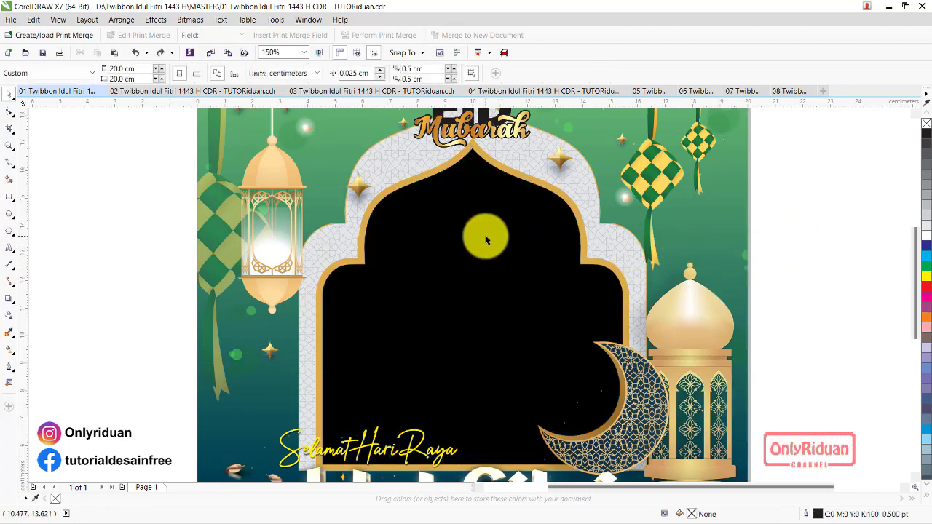
{"action": "key", "text": "shift"}
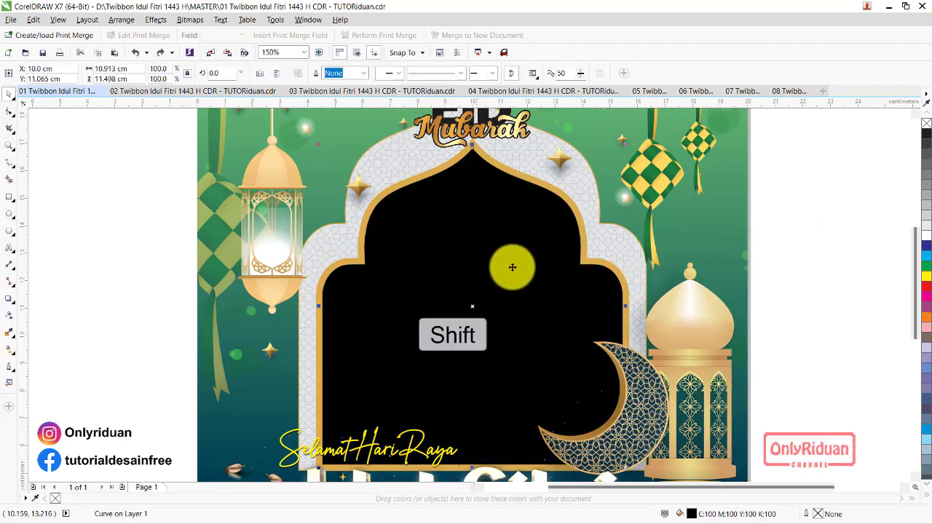
{"action": "left_click", "coordinate": [734, 229], "text": "shift"}
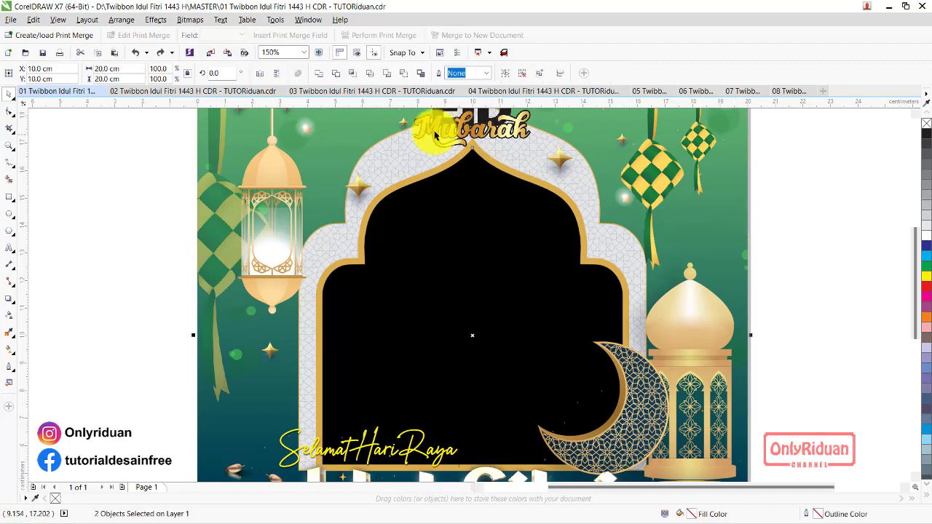
{"action": "left_click", "coordinate": [335, 76]}
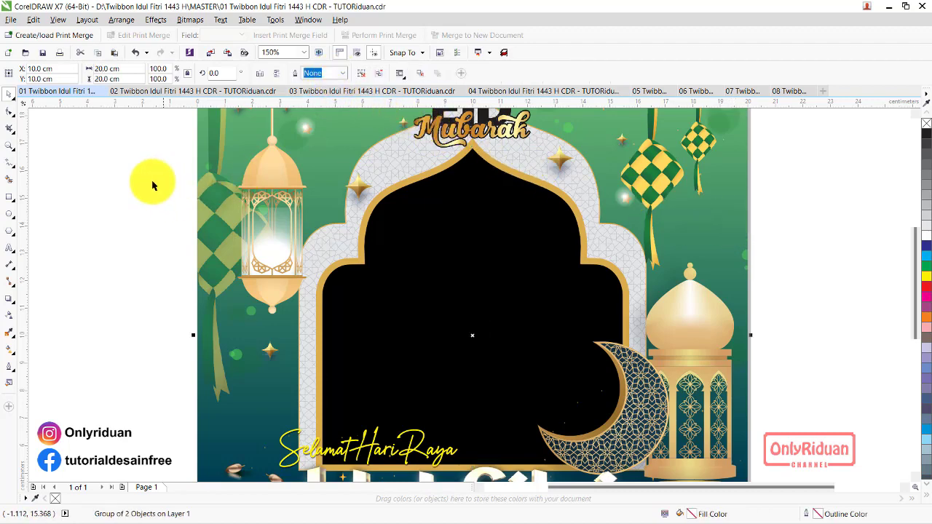
Move the black photo shape of design 01 off the page to expose the opening and clear the selection
{"action": "left_click_drag", "start_coordinate": [367, 252], "coordinate": [765, 293]}
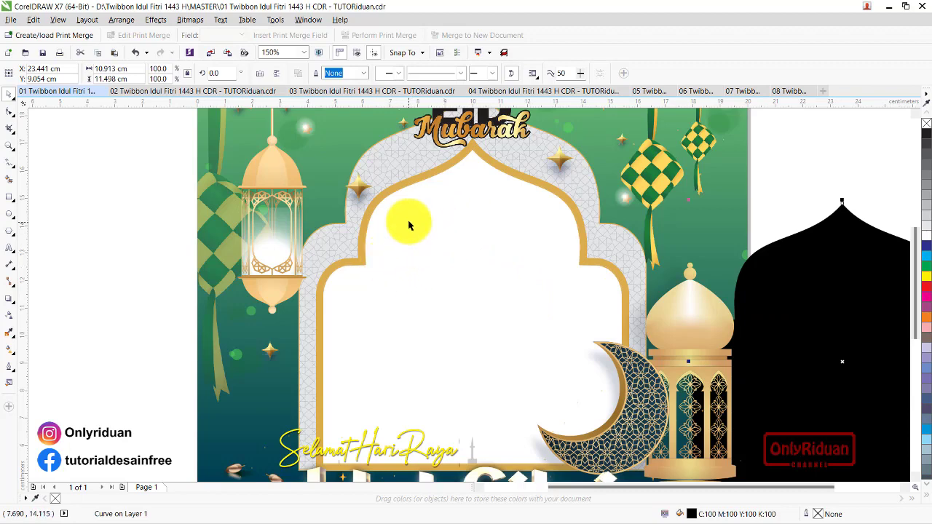
{"action": "scroll", "coordinate": [409, 226], "scroll_direction": "down", "scroll_amount": 3}
{"action": "left_click_drag", "start_coordinate": [653, 285], "coordinate": [716, 281]}
{"action": "key", "text": "Escape"}
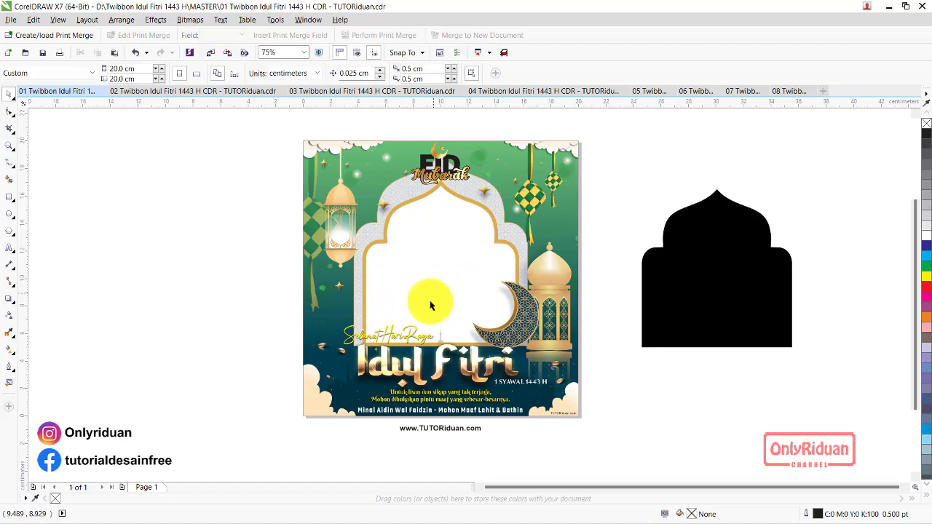
Delete the black photo shape beside design 01 and switch to design 02
{"action": "left_click_drag", "start_coordinate": [705, 302], "coordinate": [177, 294]}
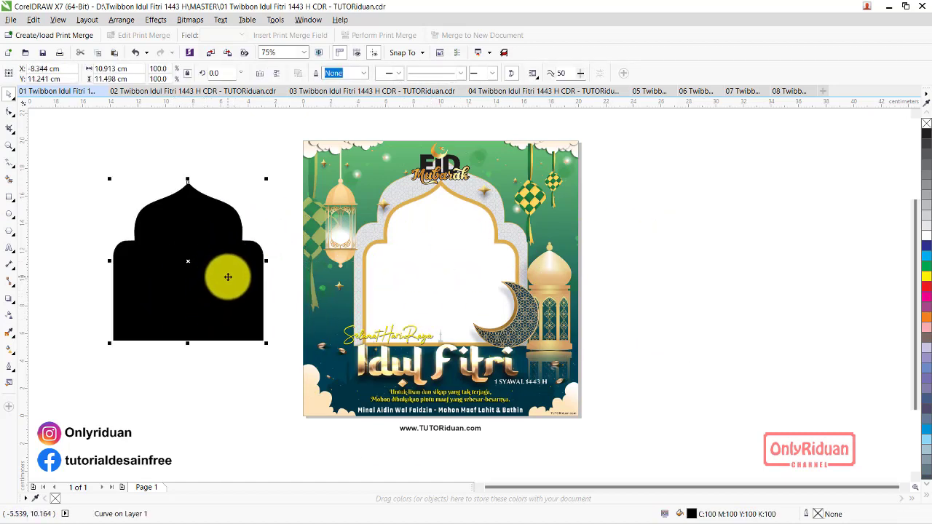
{"action": "key", "text": "Delete"}
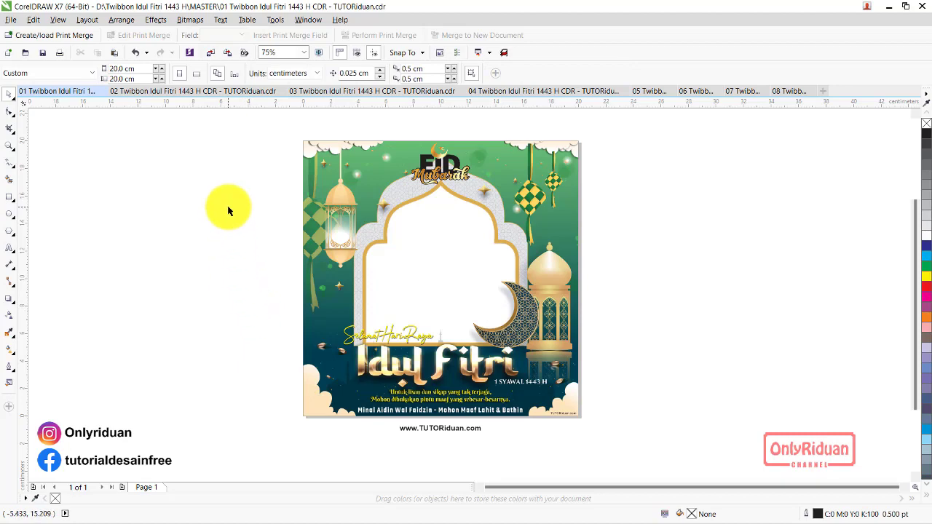
{"action": "left_click", "coordinate": [219, 92]}
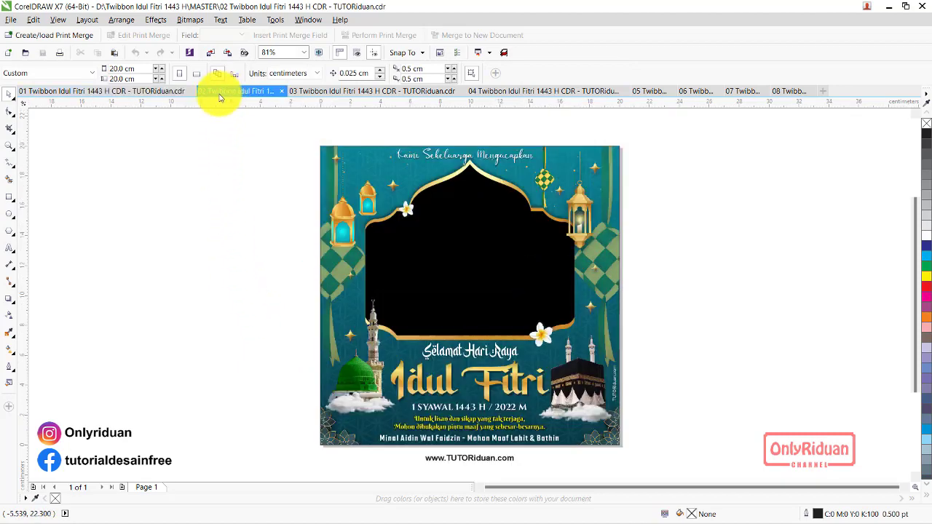
Move the black photo shape of design 02 aside to view the gold shape beneath and undo the move
{"action": "left_click", "coordinate": [473, 267]}
{"action": "left_click_drag", "start_coordinate": [437, 246], "coordinate": [634, 273]}
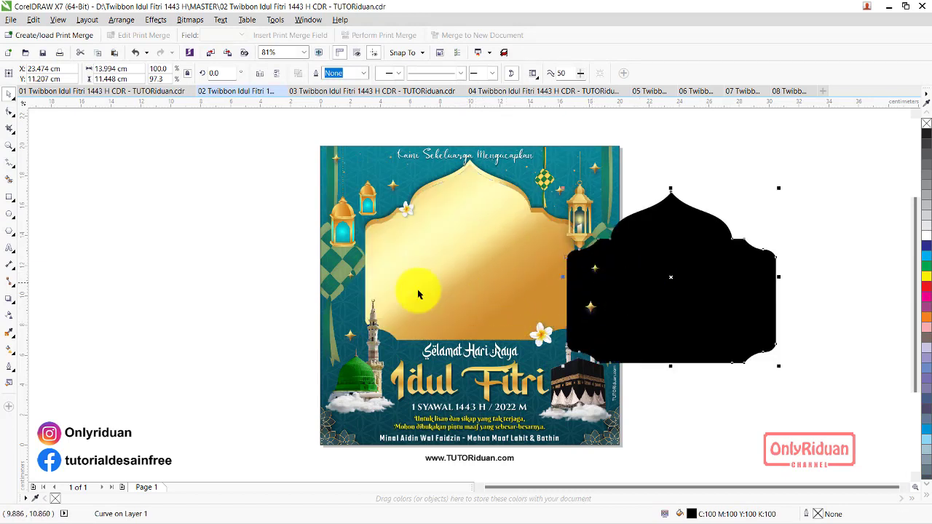
{"action": "key", "text": "ctrl+z"}
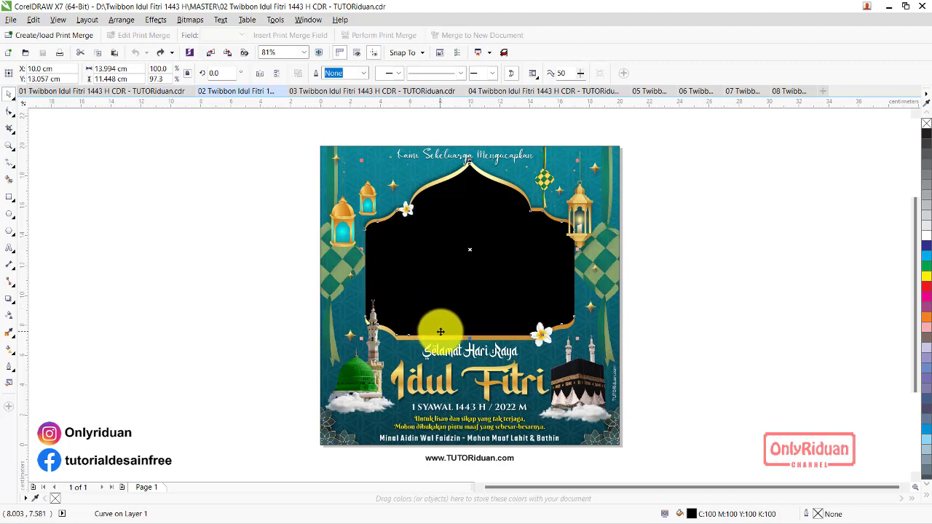
Trim the gold shape of design 02 with the black photo shape, checking it by moving the black shape aside and undoing that move
{"action": "scroll", "coordinate": [444, 330], "scroll_direction": "up", "scroll_amount": 3}
{"action": "scroll", "coordinate": [444, 328], "scroll_direction": "down", "scroll_amount": 2}
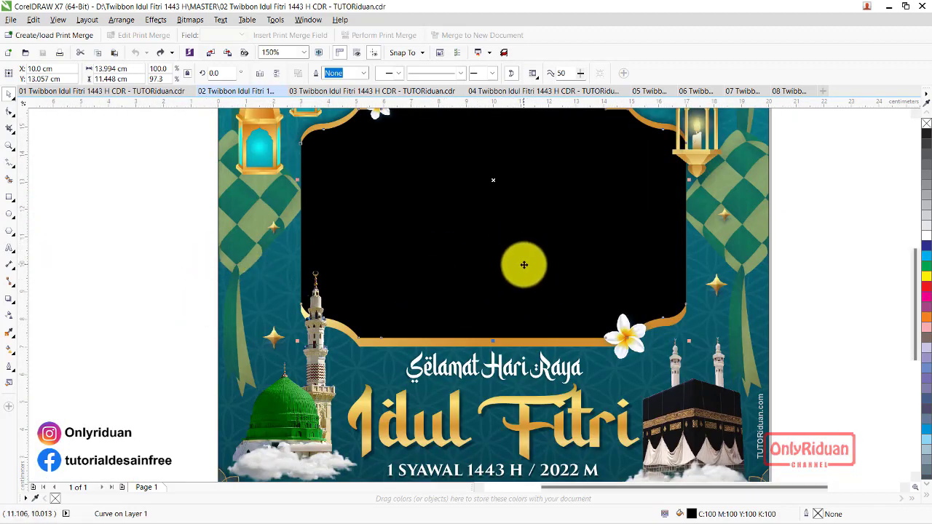
{"action": "key", "text": "shift"}
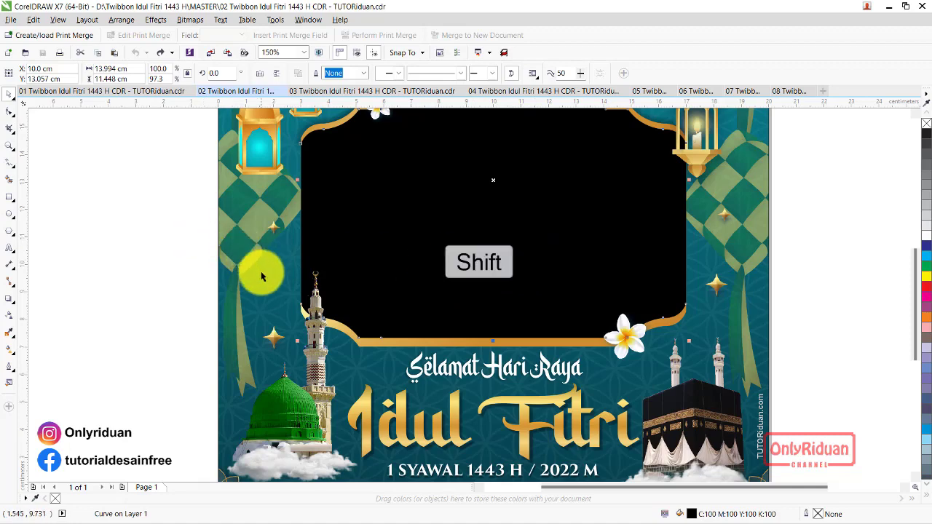
{"action": "left_click", "coordinate": [371, 348], "text": "shift"}
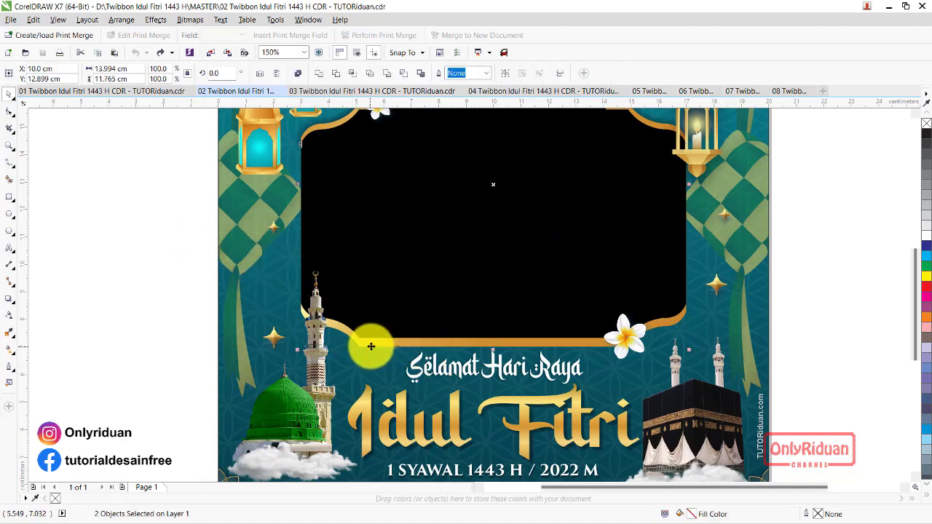
{"action": "left_click", "coordinate": [335, 73]}
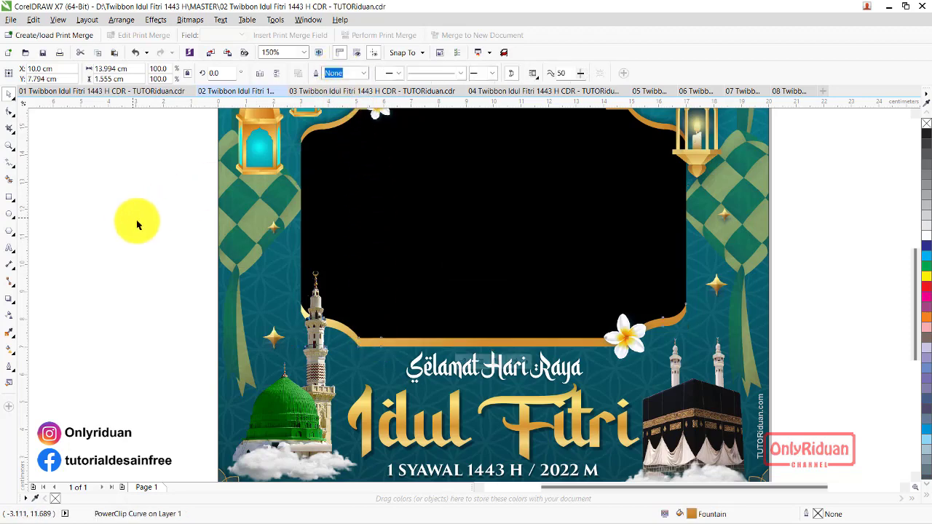
{"action": "left_click_drag", "start_coordinate": [364, 240], "coordinate": [689, 252]}
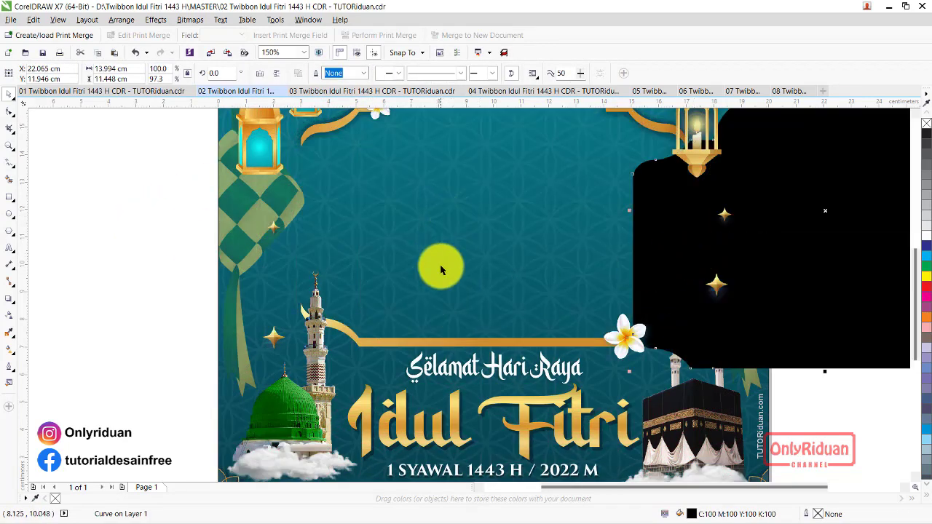
{"action": "key", "text": "ctrl+z"}
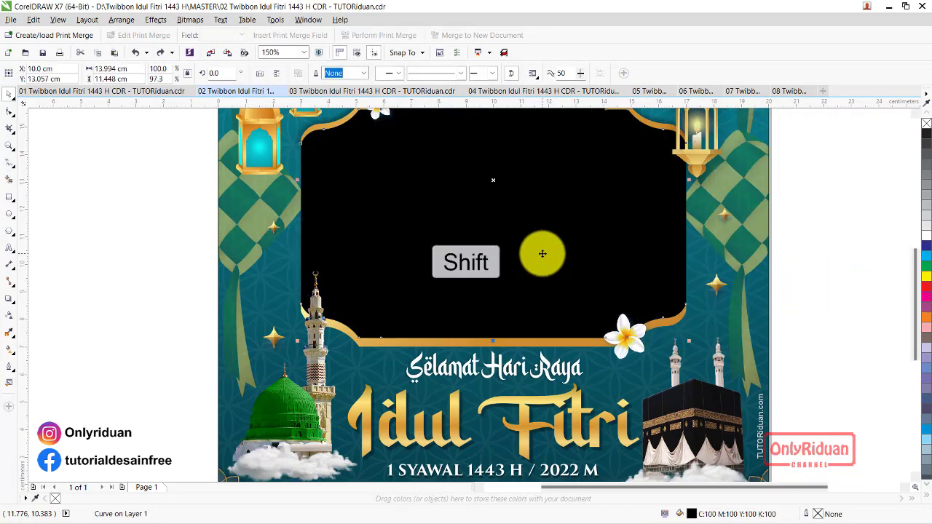
Trim the teal background of design 02 with the black photo shape and delete the black shape after moving it off the page
{"action": "left_click", "coordinate": [245, 270], "text": "shift"}
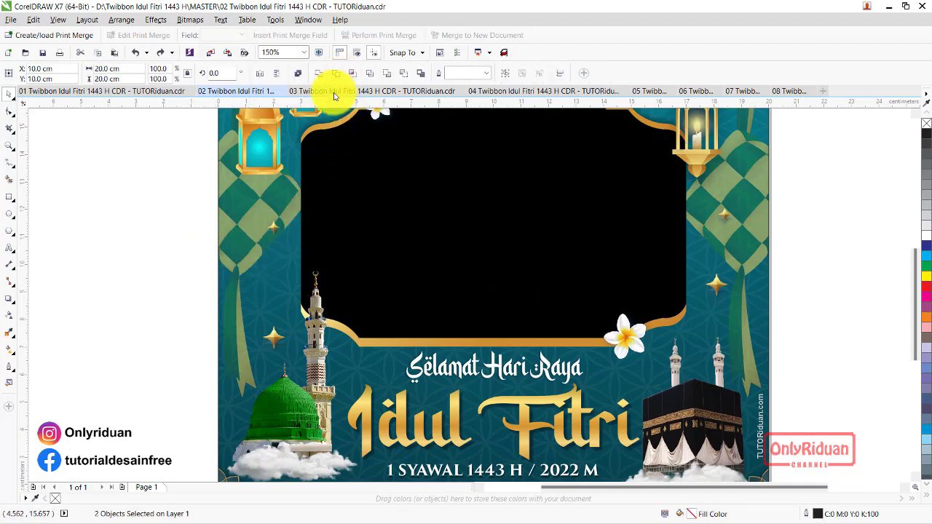
{"action": "left_click_drag", "start_coordinate": [354, 239], "coordinate": [817, 304]}
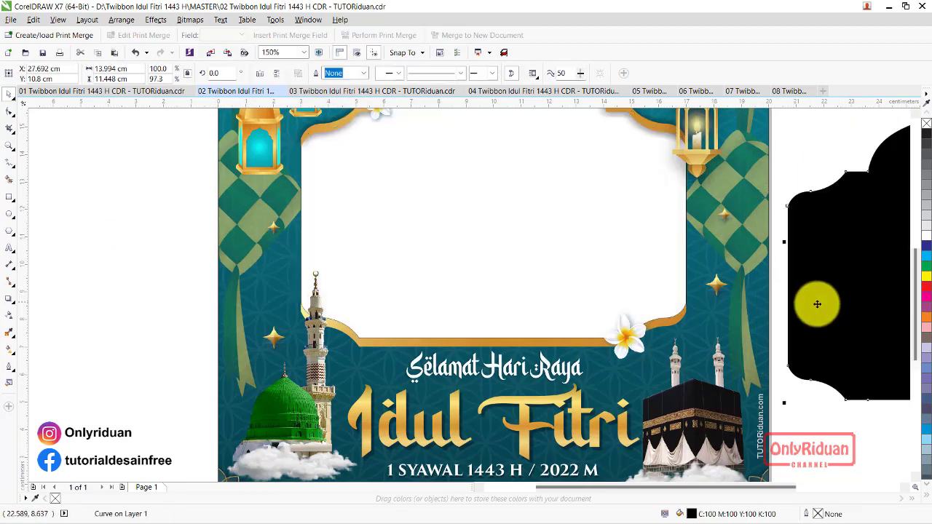
{"action": "scroll", "coordinate": [504, 249], "scroll_direction": "down", "scroll_amount": 1}
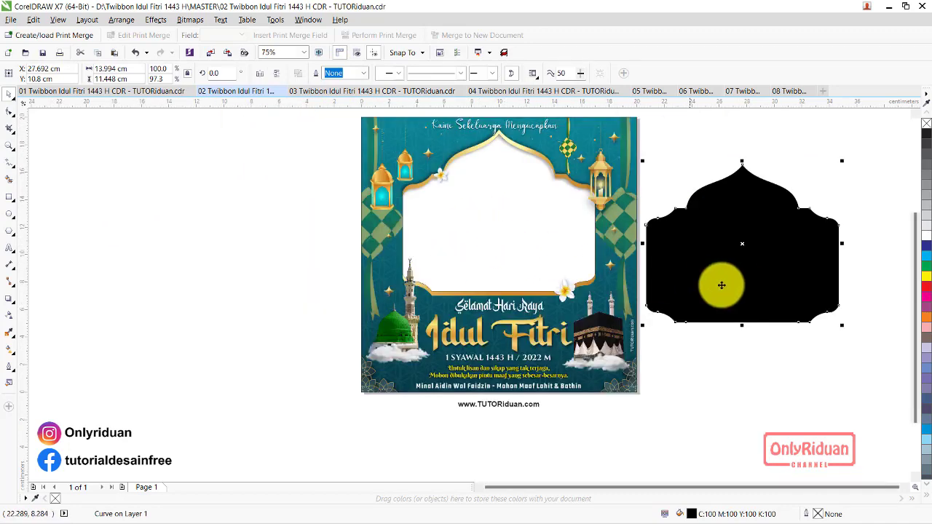
{"action": "left_click_drag", "start_coordinate": [670, 279], "coordinate": [239, 297]}
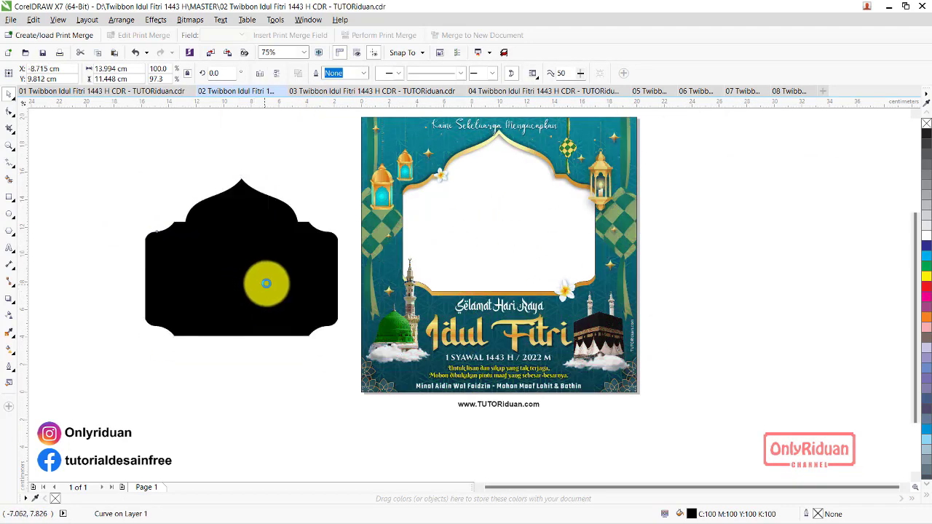
{"action": "key", "text": "Delete"}
Switch to design 03 and dismiss the Update text bar
{"action": "left_click", "coordinate": [327, 90]}
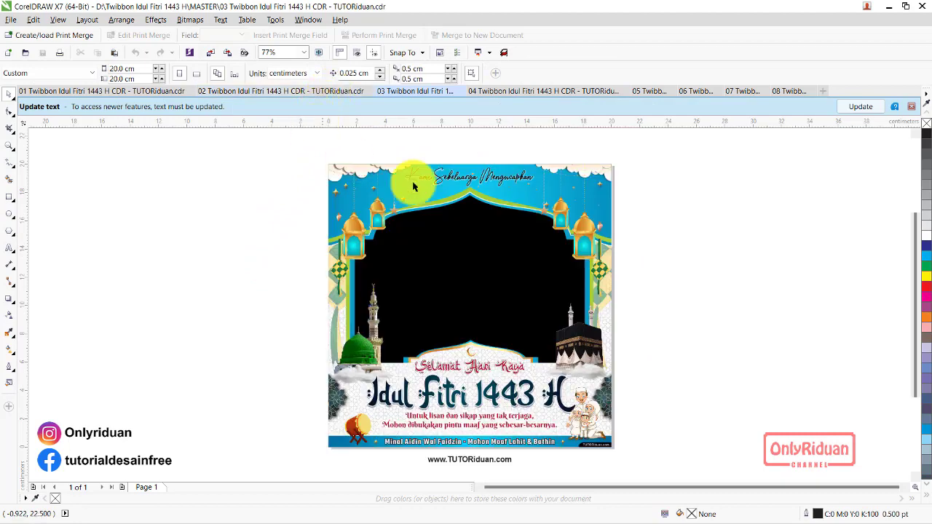
{"action": "left_click", "coordinate": [910, 107]}
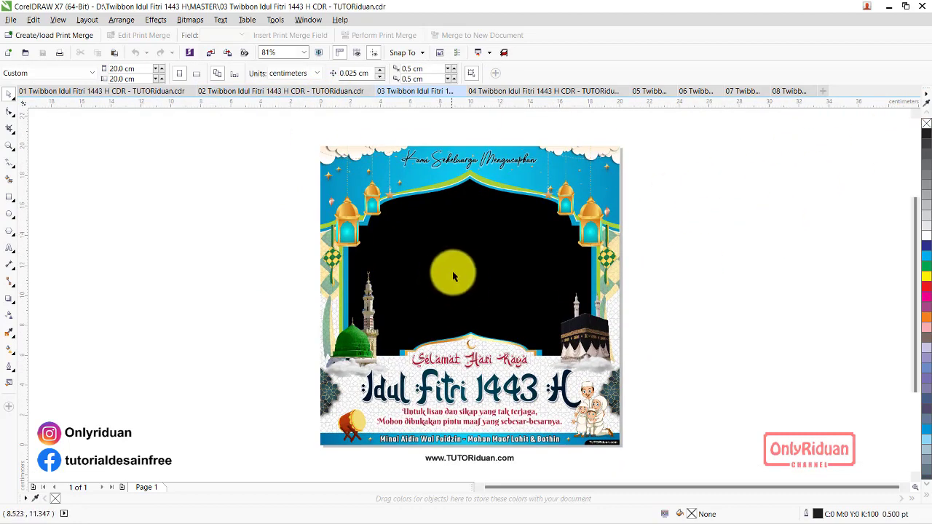
Move the black photo shape and the blue frame shape of design 03 aside and undo both moves
{"action": "left_click_drag", "start_coordinate": [452, 271], "coordinate": [772, 270]}
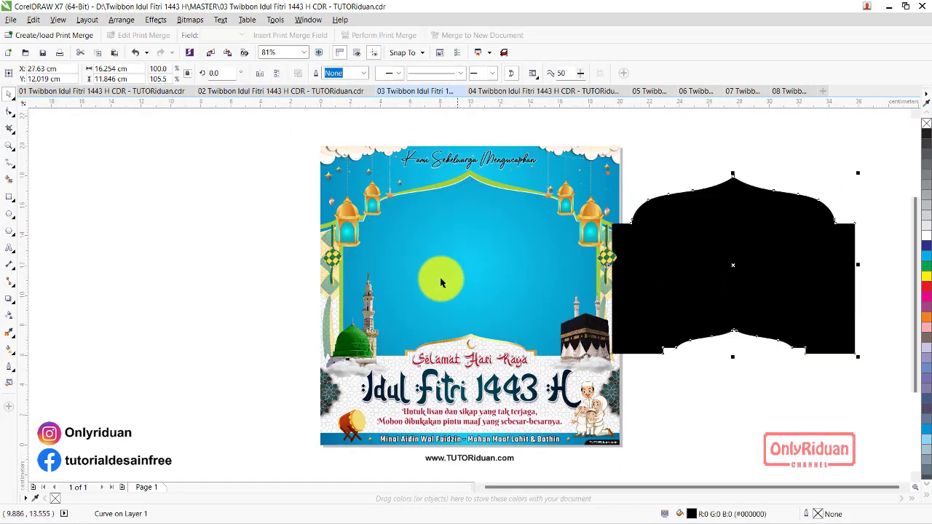
{"action": "left_click_drag", "start_coordinate": [436, 290], "coordinate": [416, 300]}
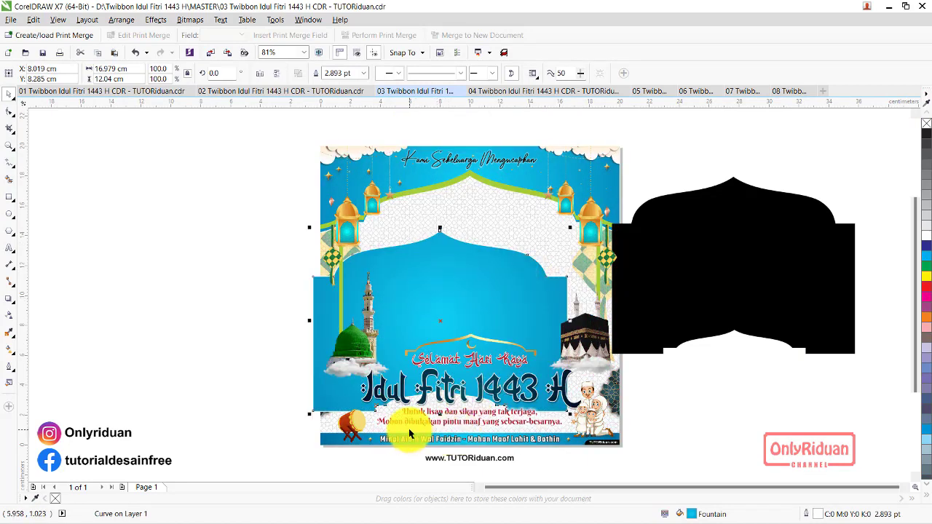
{"action": "key", "text": "ctrl+z"}
{"action": "key", "text": "ctrl+z"}
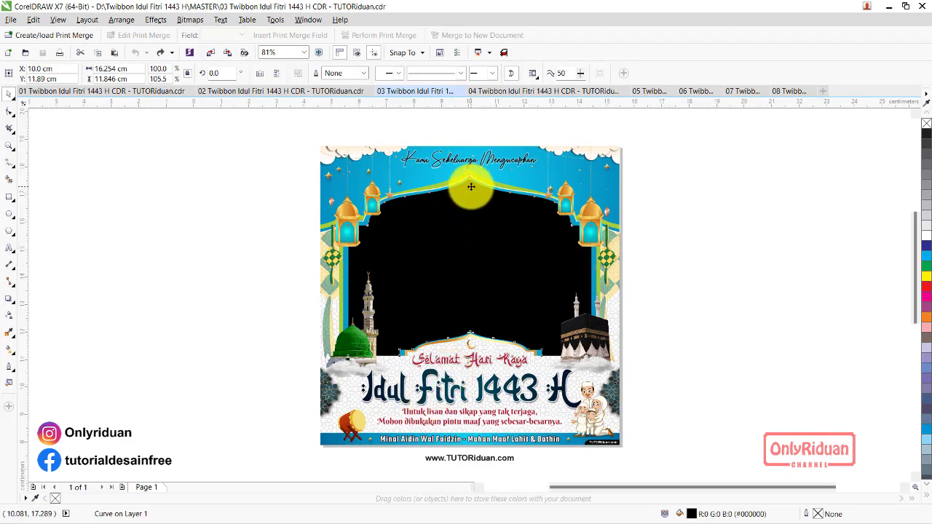
Trim the blue frame shape of design 03 with the black photo shape, checking it by moving the black shape aside and undoing that move
{"action": "scroll", "coordinate": [471, 187], "scroll_direction": "up", "scroll_amount": 6}
{"action": "key", "text": "shift"}
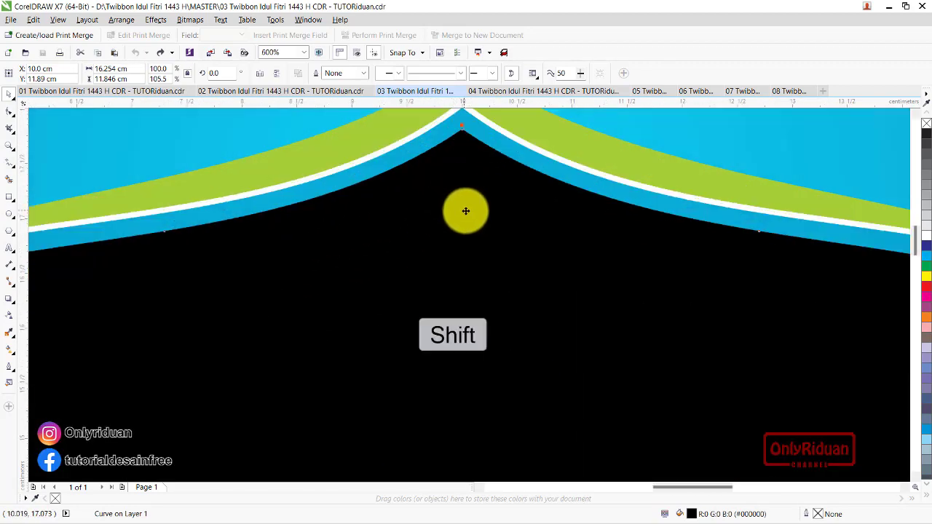
{"action": "left_click", "coordinate": [473, 122], "text": "shift"}
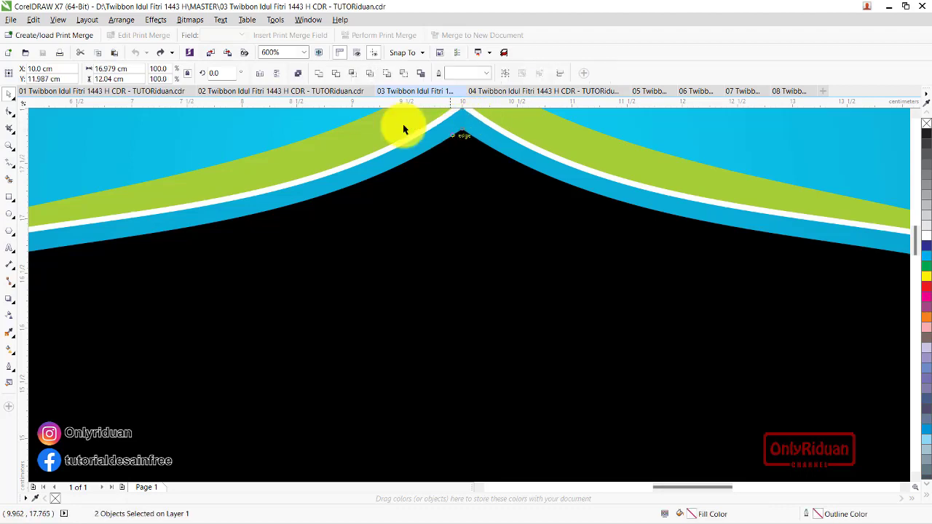
{"action": "key", "text": "ctrl+l"}
{"action": "scroll", "coordinate": [429, 152], "scroll_direction": "down", "scroll_amount": 4}
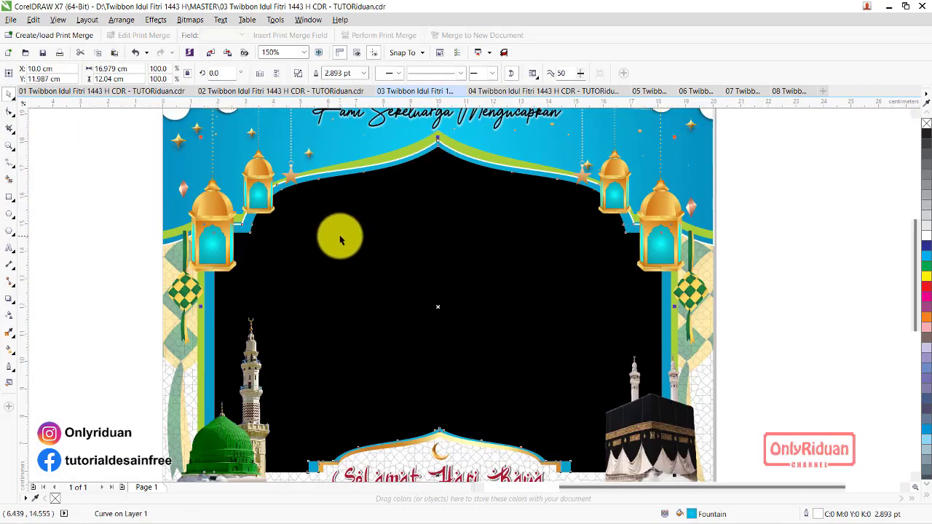
{"action": "left_click_drag", "start_coordinate": [340, 240], "coordinate": [706, 270]}
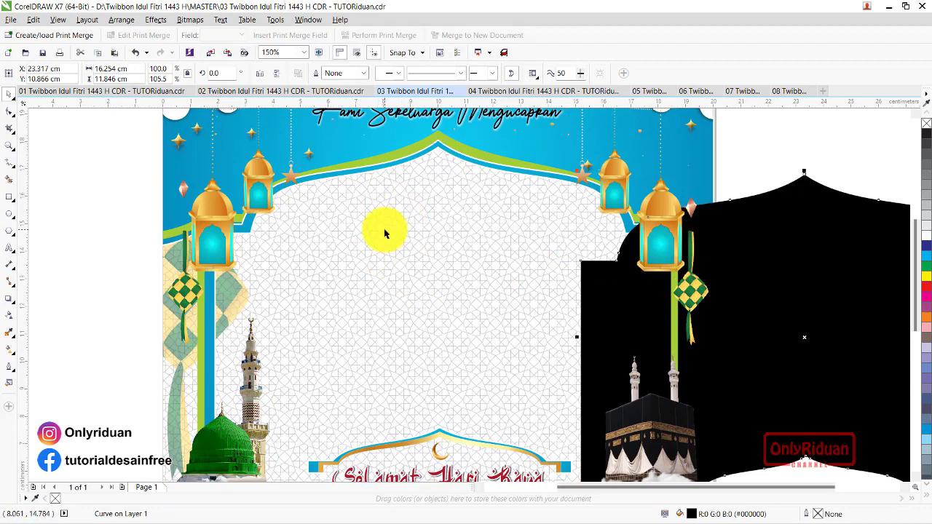
{"action": "key", "text": "ctrl+z"}
Trim the white patterned background of design 03 with the black photo shape
{"action": "scroll", "coordinate": [469, 183], "scroll_direction": "down", "scroll_amount": 2}
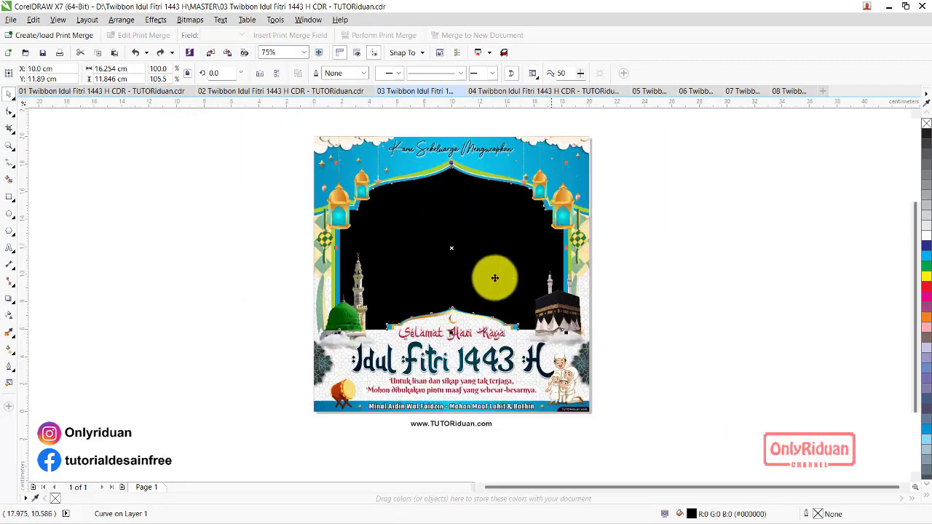
{"action": "scroll", "coordinate": [442, 310], "scroll_direction": "up", "scroll_amount": 4}
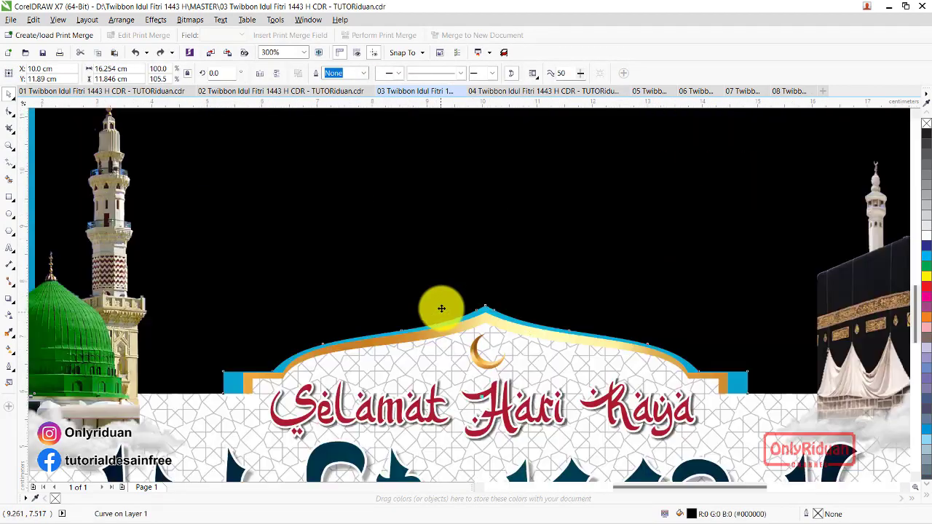
{"action": "left_click", "coordinate": [444, 461]}
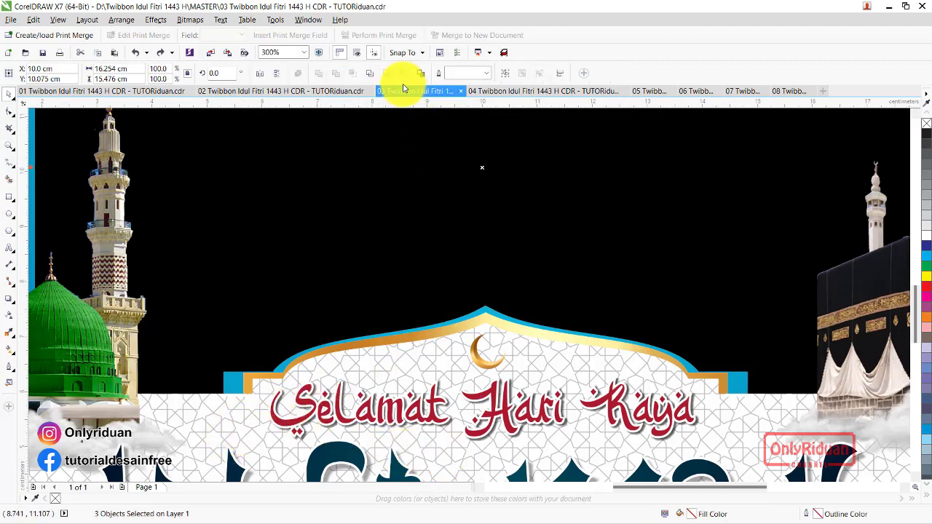
{"action": "scroll", "coordinate": [445, 184], "scroll_direction": "down", "scroll_amount": 2}
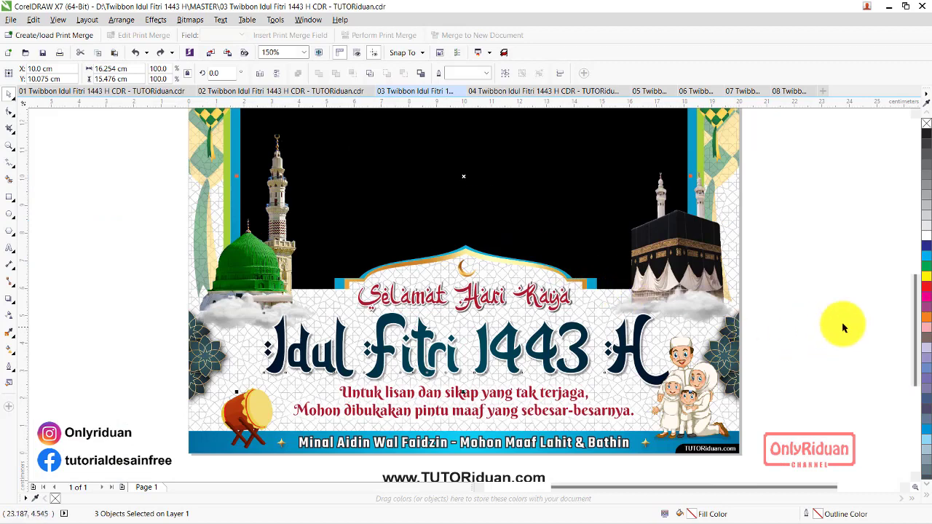
{"action": "left_click", "coordinate": [510, 170]}
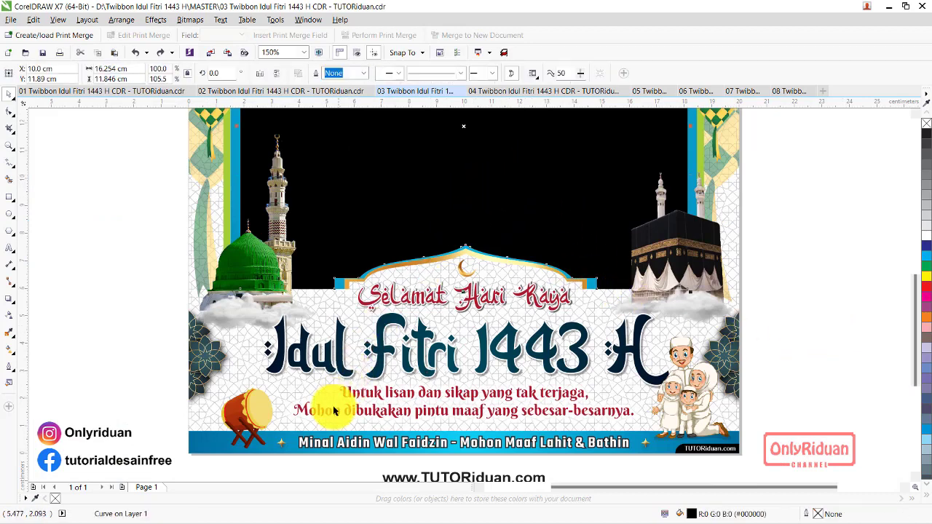
{"action": "left_click", "coordinate": [330, 432], "text": "shift"}
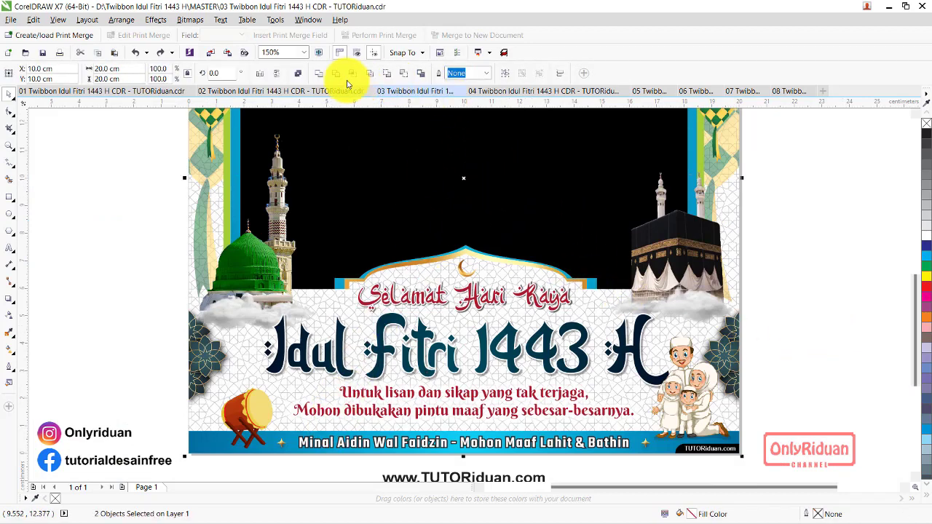
{"action": "key", "text": "F5"}
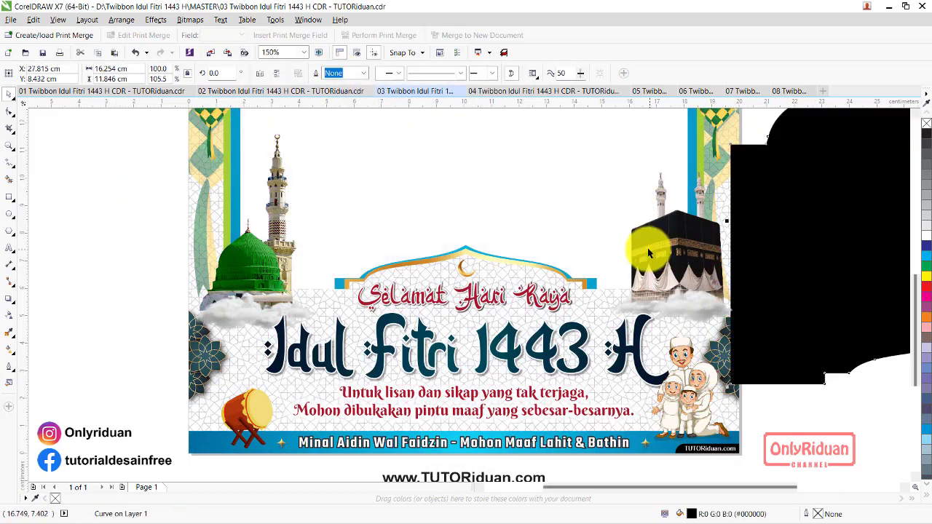
Move the black photo shape of design 03 clear of the page and delete it
{"action": "scroll", "coordinate": [631, 216], "scroll_direction": "down", "scroll_amount": 5}
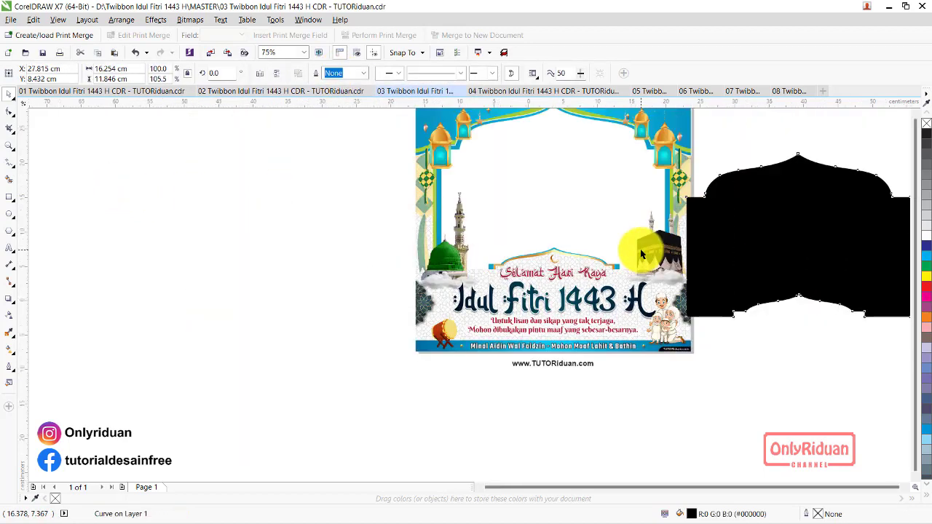
{"action": "scroll", "coordinate": [631, 216], "scroll_direction": "up", "scroll_amount": 3}
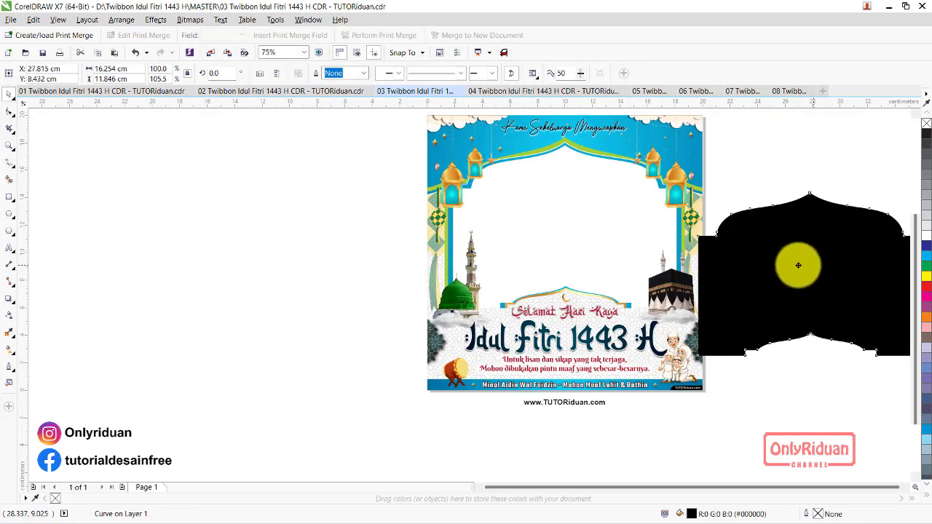
{"action": "left_click_drag", "start_coordinate": [798, 265], "coordinate": [262, 211]}
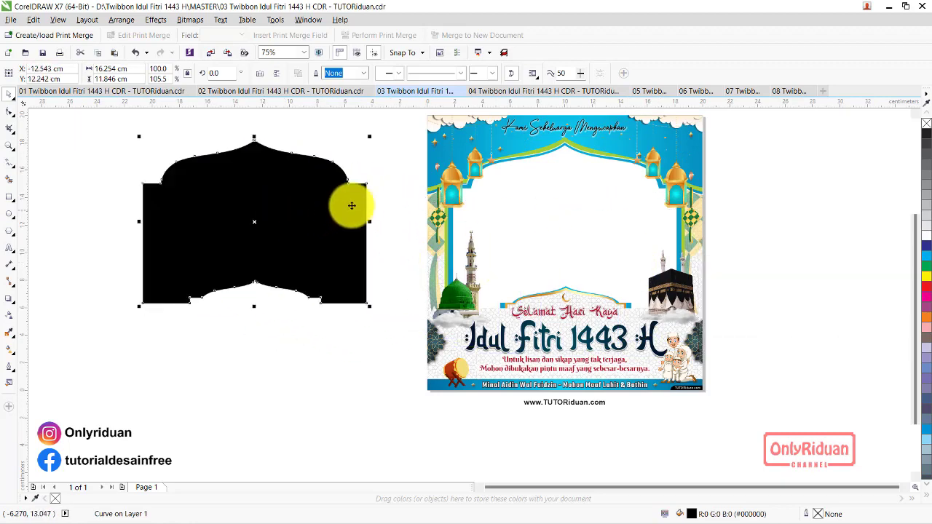
{"action": "key", "text": "Delete"}
Dismiss the Update text bar of design 04 and go on to design 05
{"action": "left_click", "coordinate": [513, 92]}
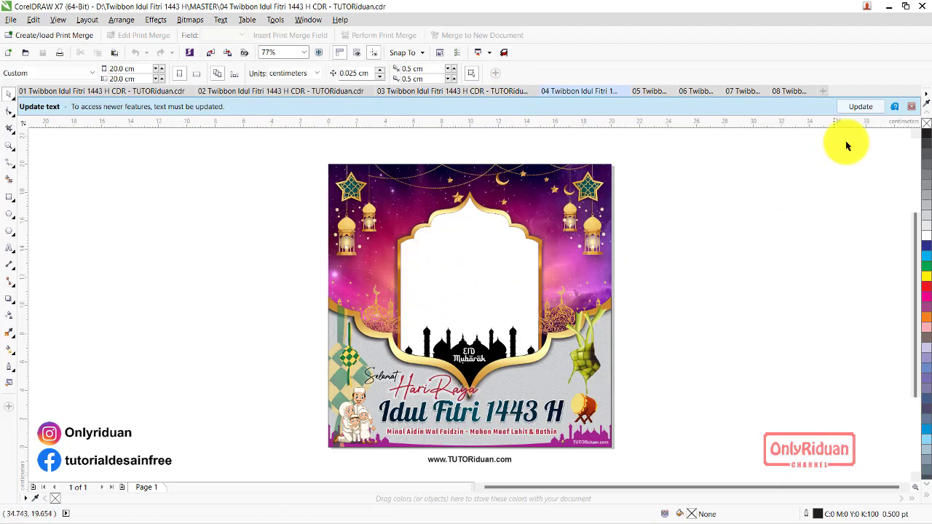
{"action": "left_click", "coordinate": [912, 108]}
{"action": "left_click", "coordinate": [649, 92]}
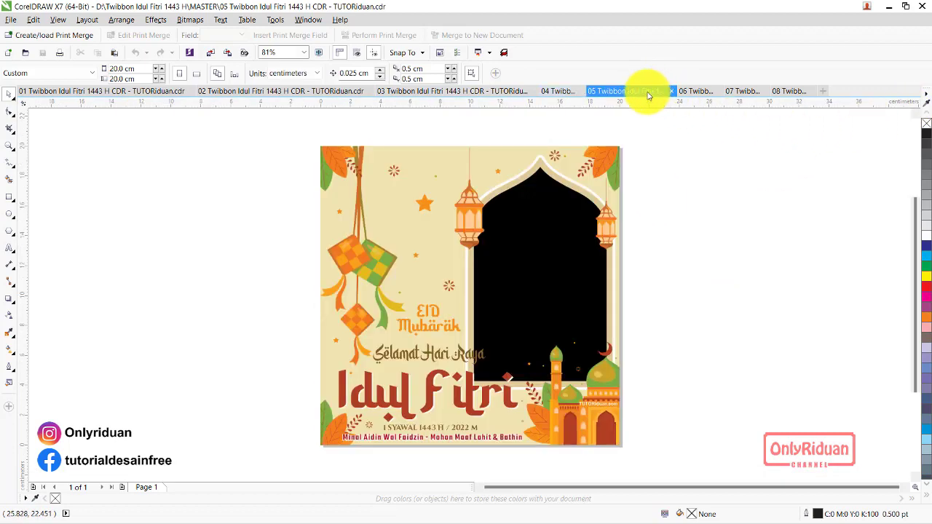
Trim the tan frame shape of design 05 with the black photo shape, checking it by moving the black shape aside and undoing that move
{"action": "left_click_drag", "start_coordinate": [537, 273], "coordinate": [558, 202]}
{"action": "scroll", "coordinate": [557, 196], "scroll_direction": "up", "scroll_amount": 5}
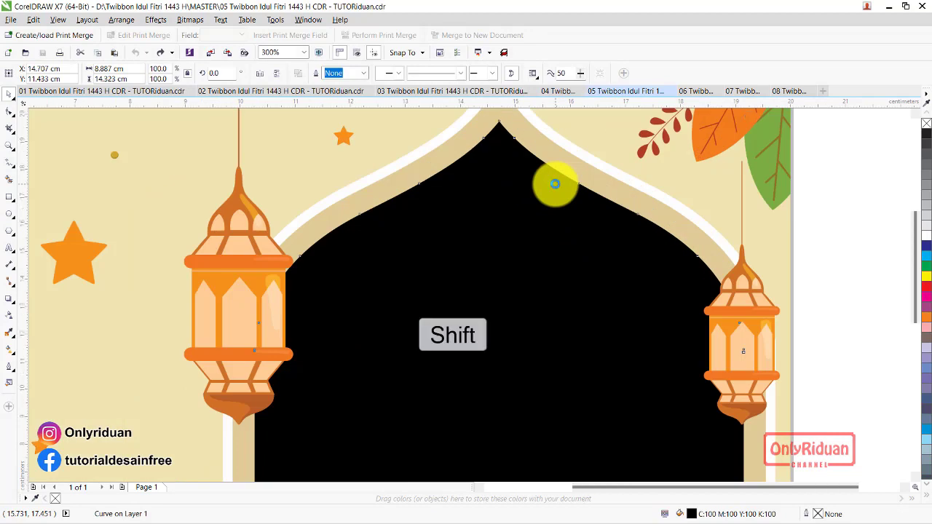
{"action": "scroll", "coordinate": [555, 185], "scroll_direction": "down", "scroll_amount": 3}
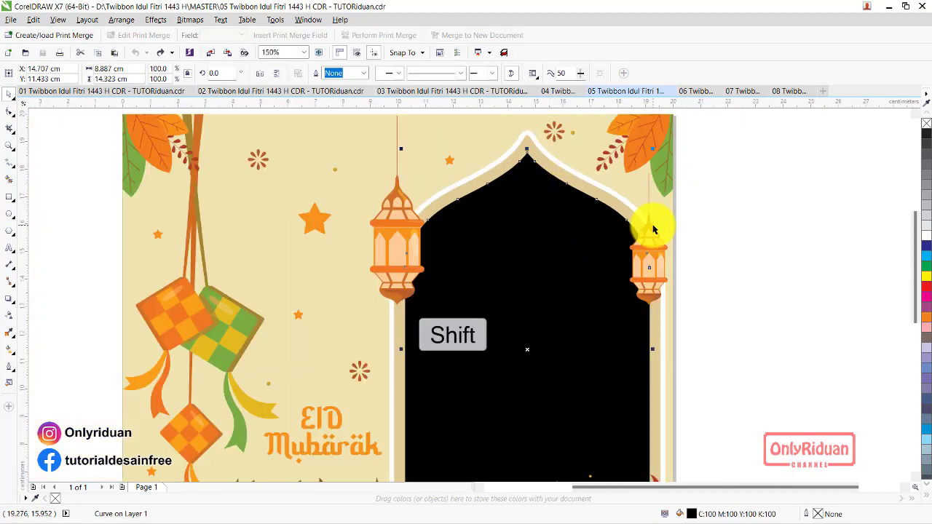
{"action": "left_click", "coordinate": [542, 160], "text": "shift"}
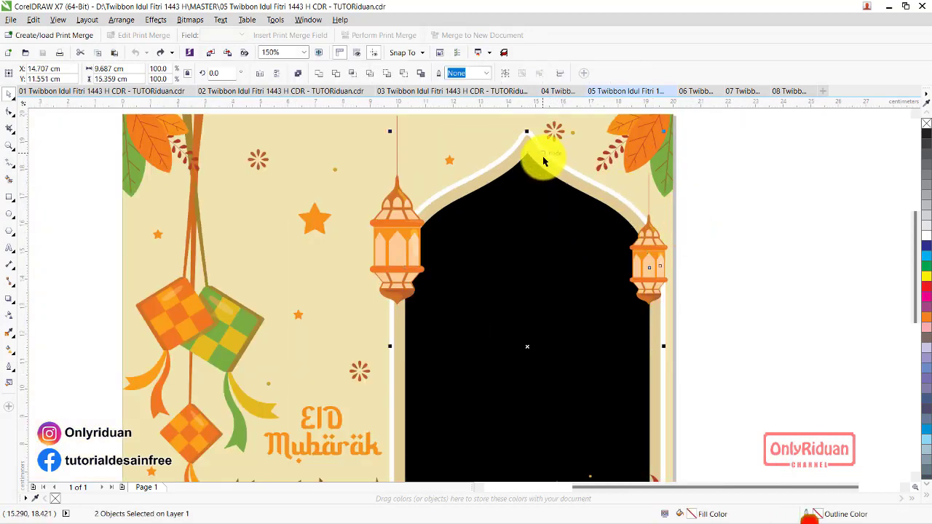
{"action": "left_click", "coordinate": [482, 154], "text": "shift"}
{"action": "left_click_drag", "start_coordinate": [523, 253], "coordinate": [797, 240]}
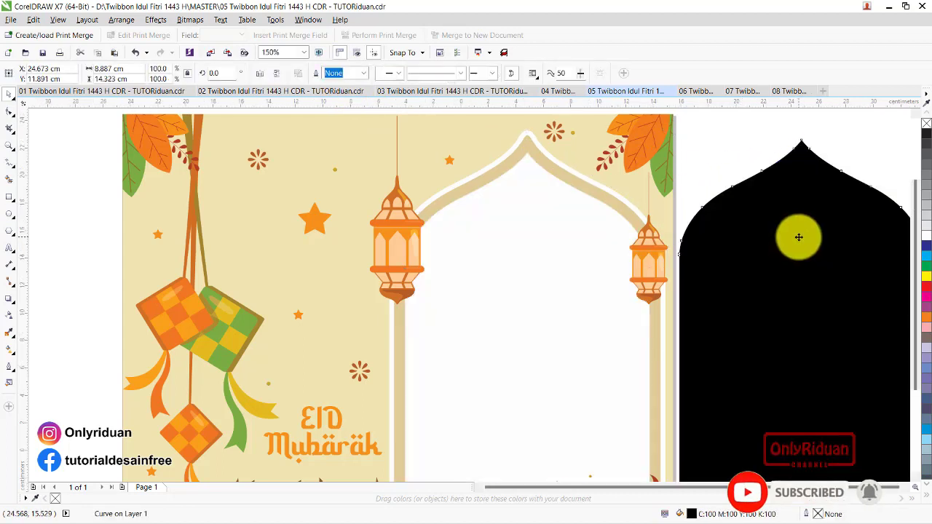
{"action": "scroll", "coordinate": [799, 238], "scroll_direction": "down", "scroll_amount": 2}
{"action": "key", "text": "ctrl+z"}
Trim the white frame shape of design 05 with the black photo shape, checking it by moving the black shape aside and undoing that move
{"action": "scroll", "coordinate": [747, 236], "scroll_direction": "up", "scroll_amount": 2}
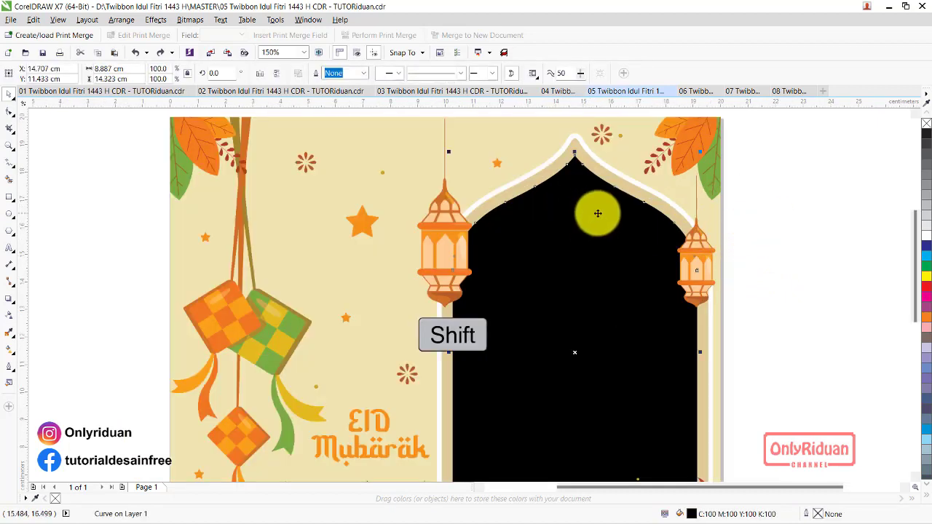
{"action": "left_click", "coordinate": [578, 140], "text": "shift"}
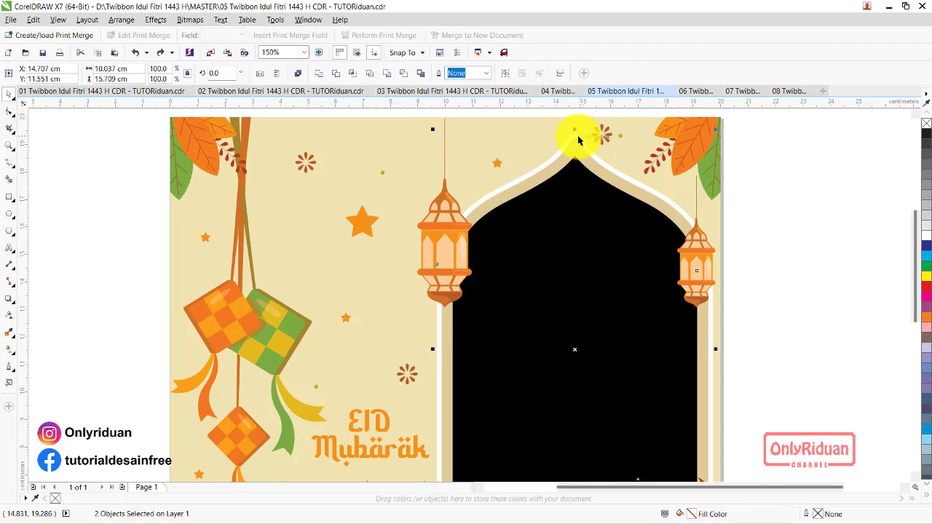
{"action": "left_click", "coordinate": [346, 83]}
{"action": "left_click_drag", "start_coordinate": [597, 246], "coordinate": [827, 263]}
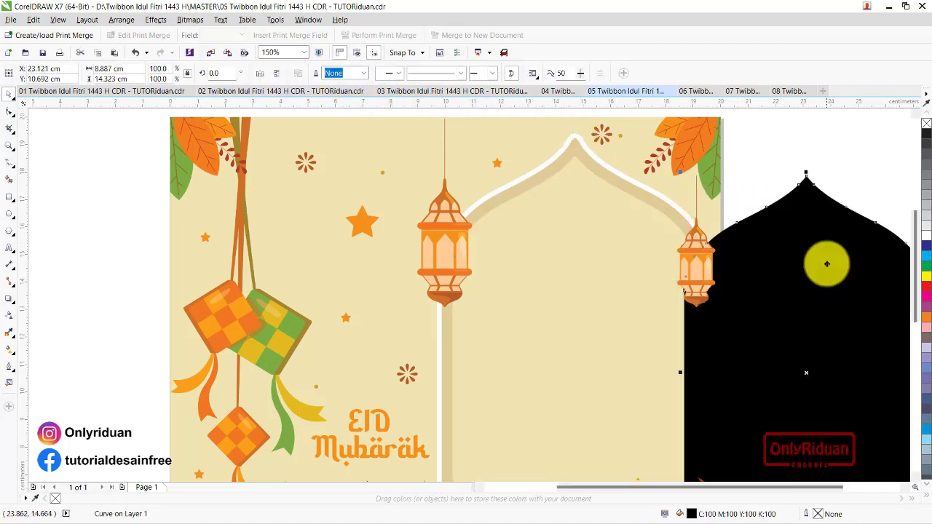
{"action": "key", "text": "ctrl+z"}
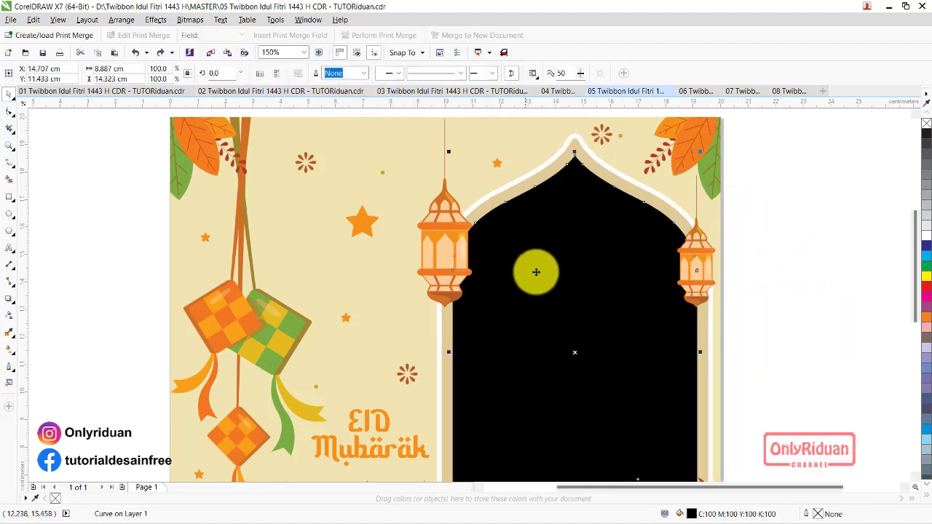
Trim the cream background of design 05 with the black photo shape and delete the black shape after moving it off the page
{"action": "key", "text": "shift"}
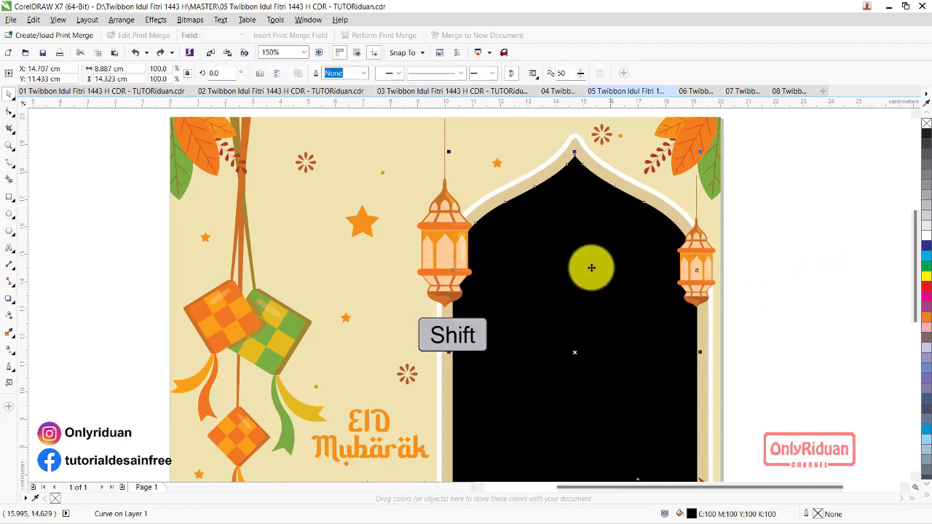
{"action": "left_click", "coordinate": [370, 134], "text": "shift"}
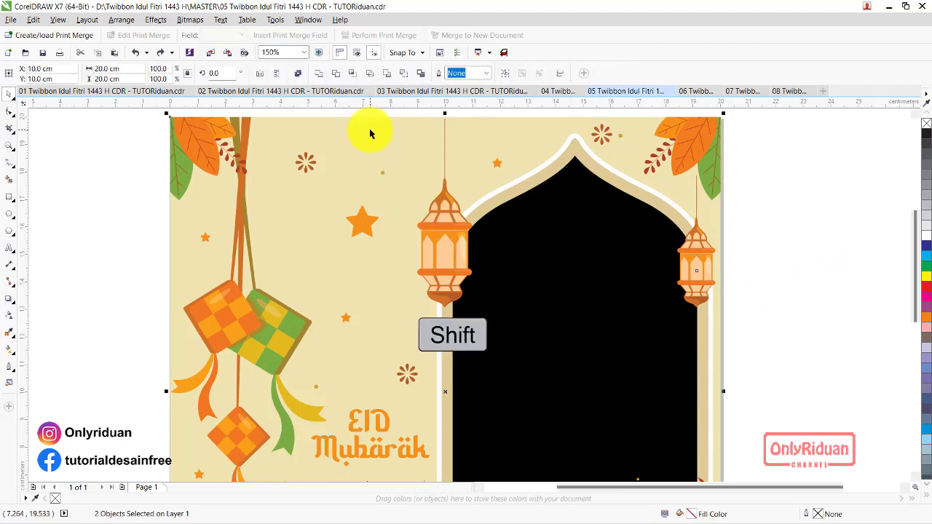
{"action": "left_click", "coordinate": [335, 72]}
{"action": "key", "text": "shift+F4"}
{"action": "left_click_drag", "start_coordinate": [579, 262], "coordinate": [776, 266]}
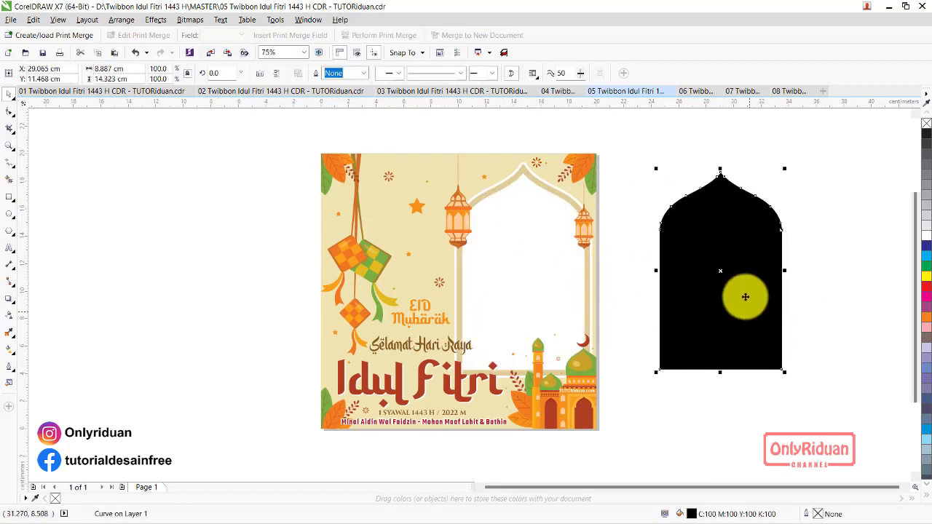
{"action": "key", "text": "Delete"}
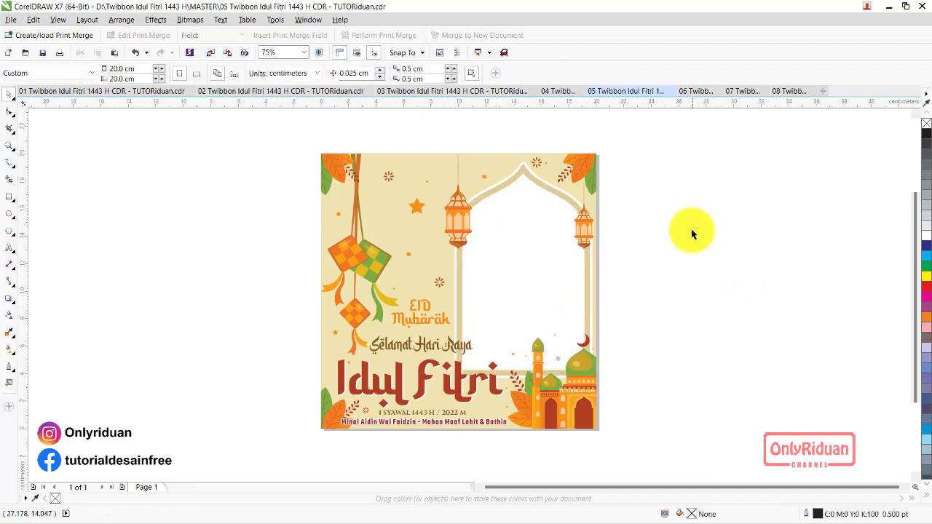
Dismiss the Update text bar of design 06, fit its page in view, and go on to design 07
{"action": "left_click", "coordinate": [690, 92]}
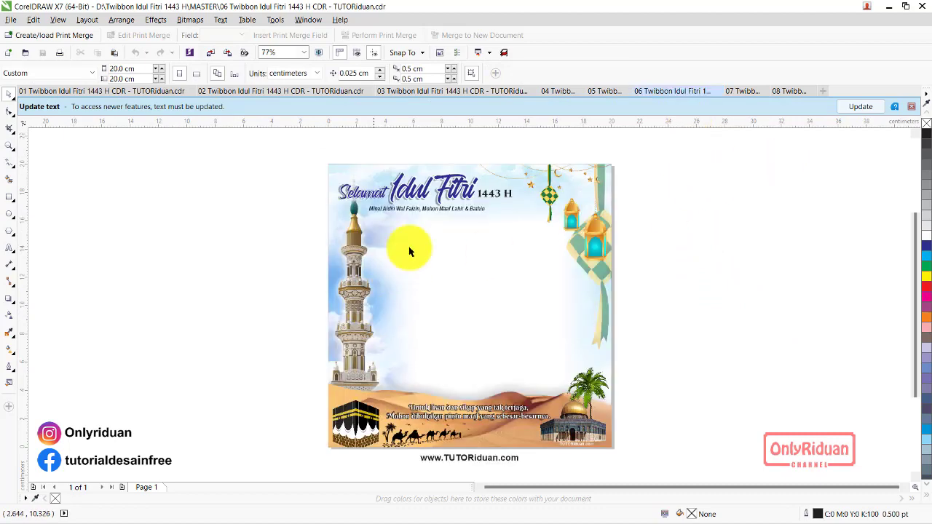
{"action": "left_click", "coordinate": [911, 106]}
{"action": "key", "text": "shift+F4"}
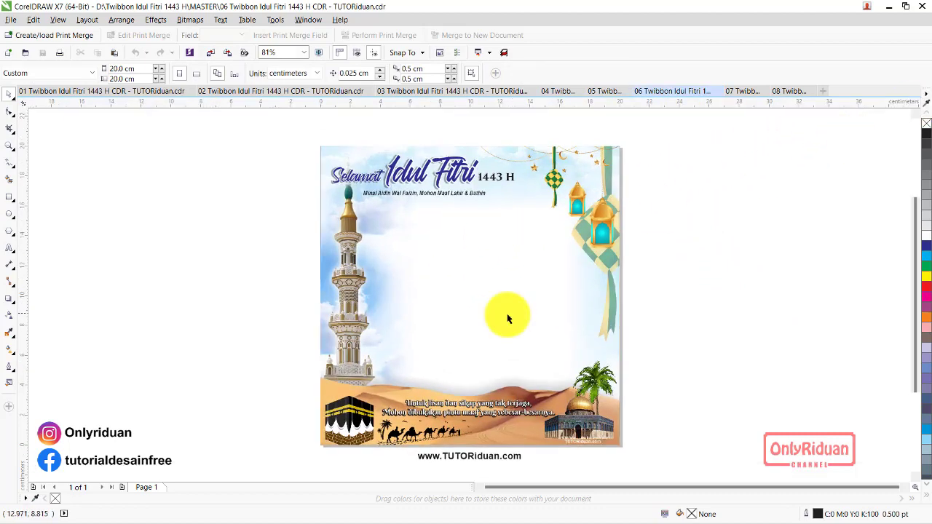
{"action": "left_click", "coordinate": [739, 93]}
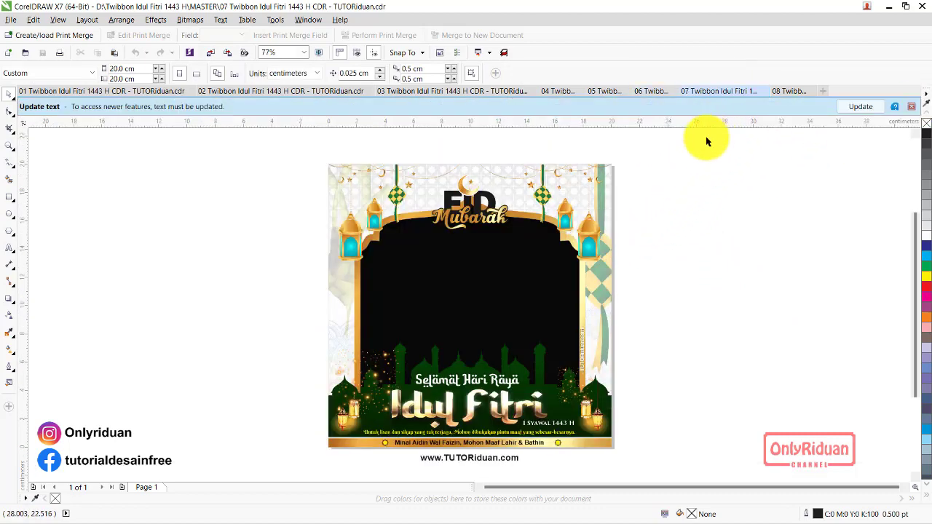
Delete the black photo shape of design 07 and switch to design 08
{"action": "left_click_drag", "start_coordinate": [472, 288], "coordinate": [629, 290]}
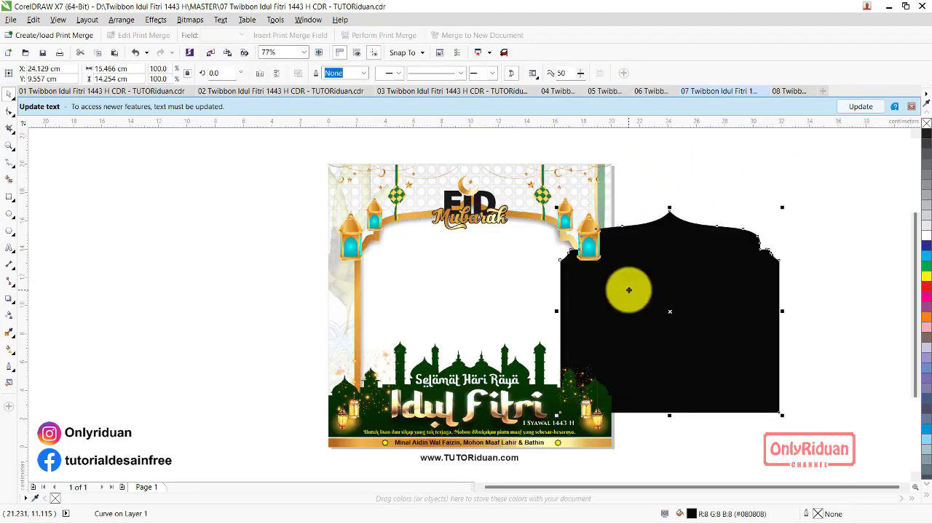
{"action": "key", "text": "p"}
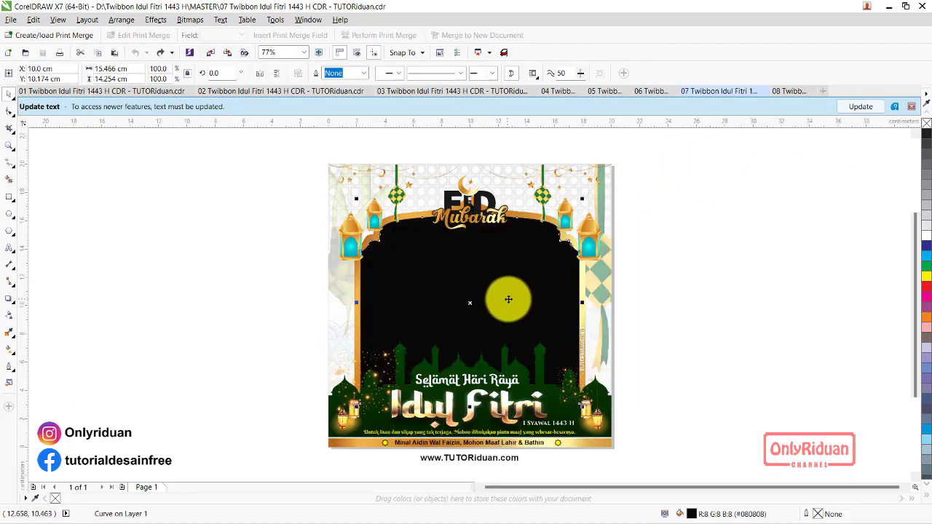
{"action": "key", "text": "Delete"}
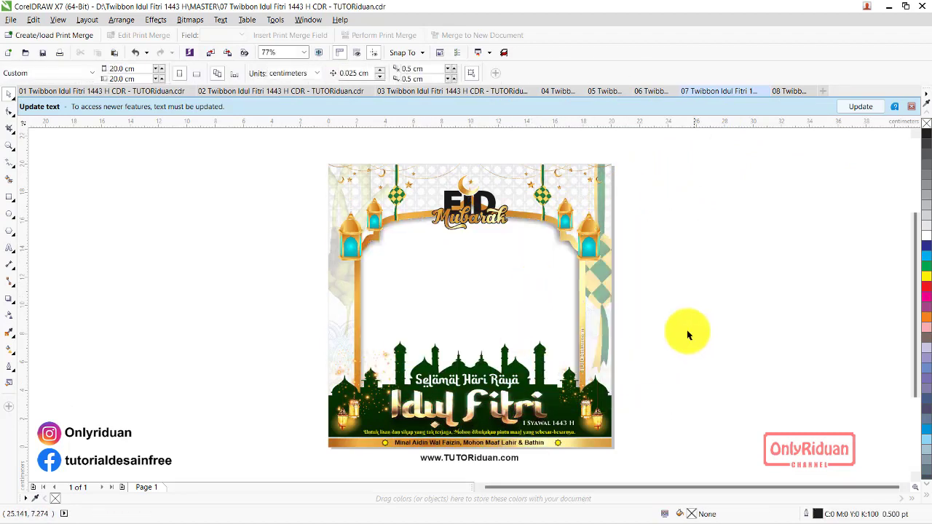
{"action": "left_click", "coordinate": [790, 91]}
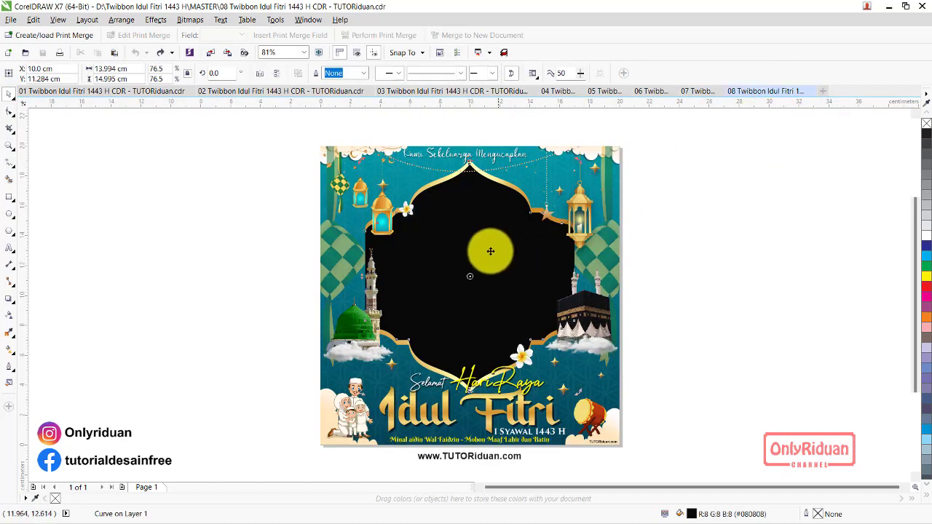
Try to trim the mosque group of design 08 with the black photo shape
{"action": "left_click_drag", "start_coordinate": [490, 251], "coordinate": [625, 237]}
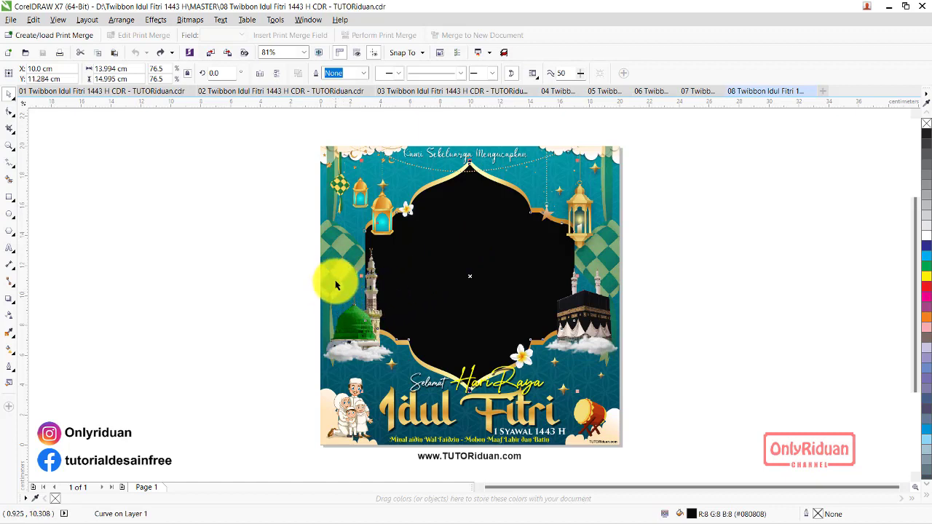
{"action": "left_click", "coordinate": [333, 271], "text": "shift"}
{"action": "left_click", "coordinate": [340, 73]}
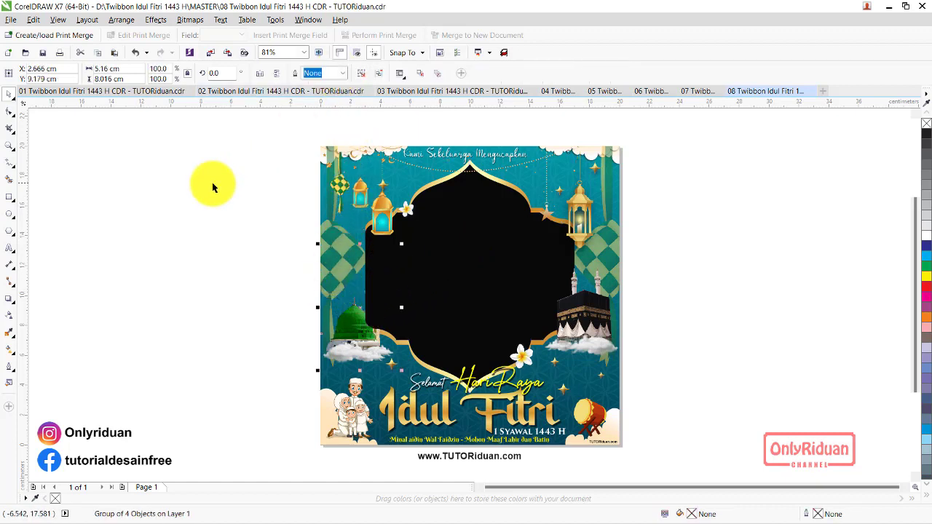
{"action": "left_click", "coordinate": [213, 188]}
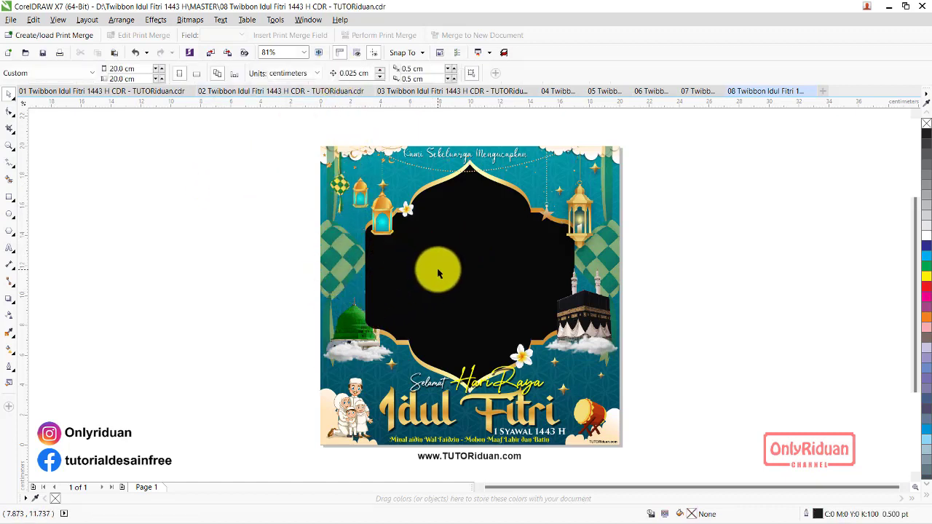
{"action": "left_click", "coordinate": [438, 273]}
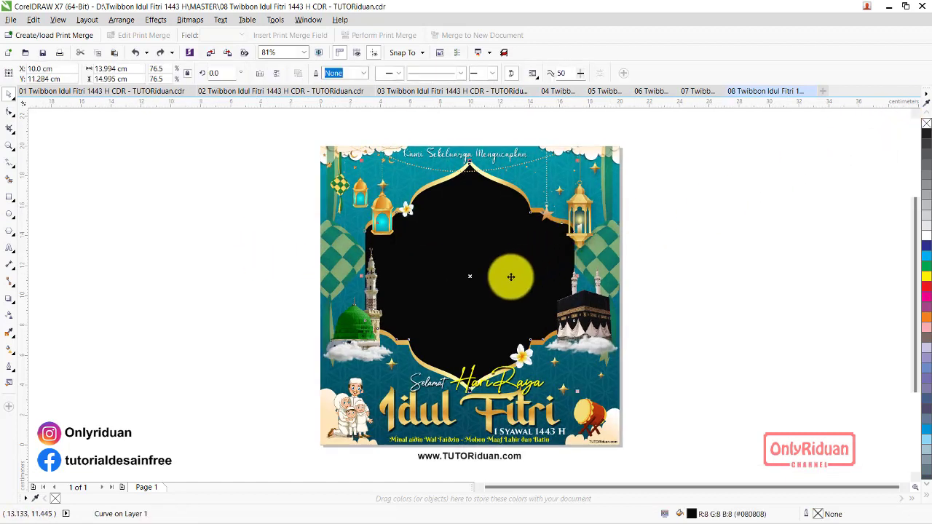
Trim the teal background of design 08 with the black photo shape, and delete the black shape after moving it off the page
{"action": "left_click", "coordinate": [493, 245], "text": "shift"}
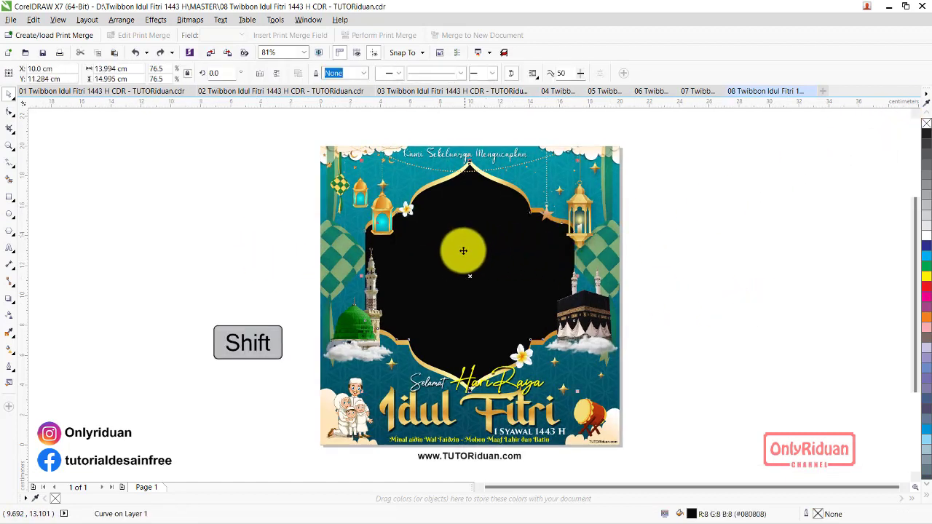
{"action": "left_click", "coordinate": [322, 211], "text": "shift"}
{"action": "left_click", "coordinate": [336, 73]}
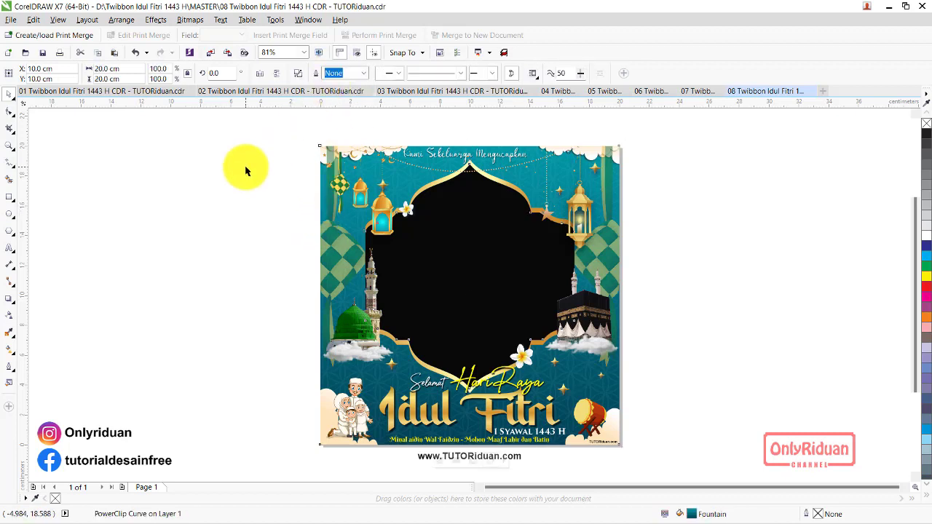
{"action": "left_click_drag", "start_coordinate": [419, 253], "coordinate": [715, 291]}
{"action": "key", "text": "Delete"}
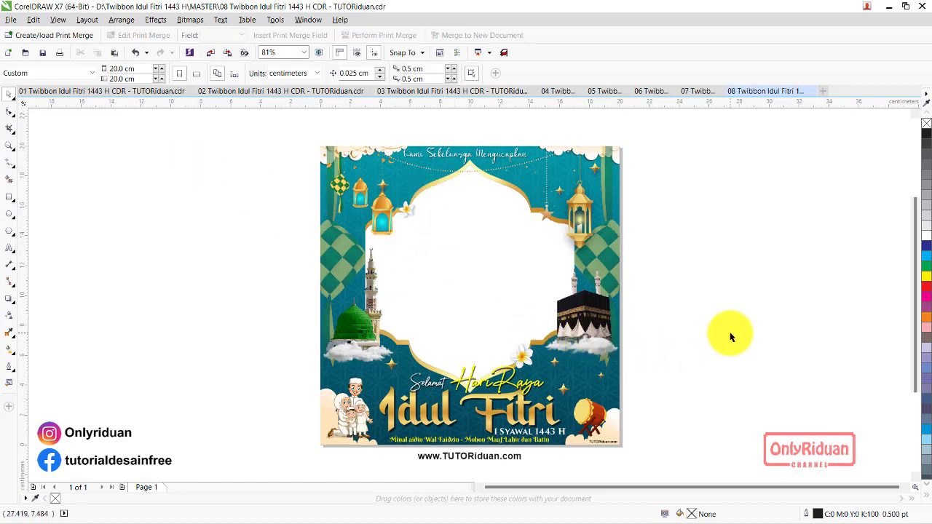
Look over designs 08 and 01 again, minimize the window, and switch to Photoshop
{"action": "left_click", "coordinate": [508, 388]}
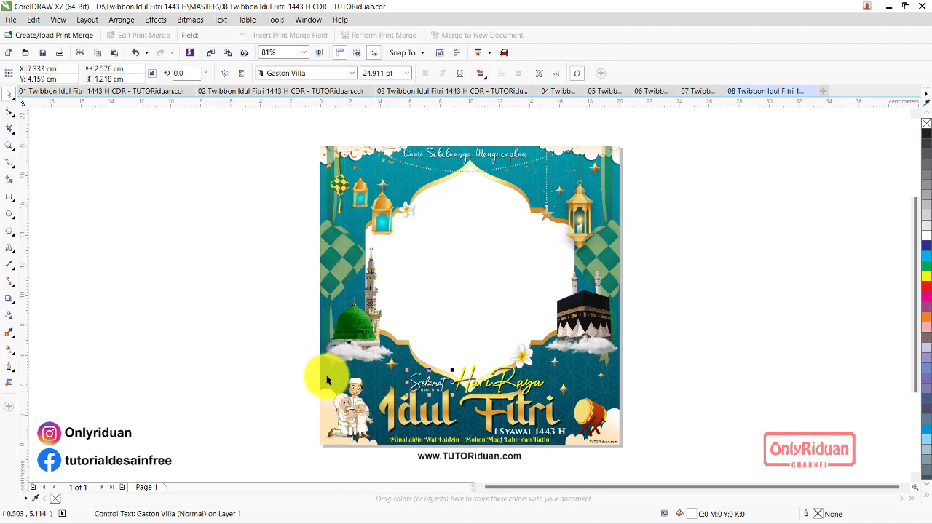
{"action": "left_click", "coordinate": [86, 93]}
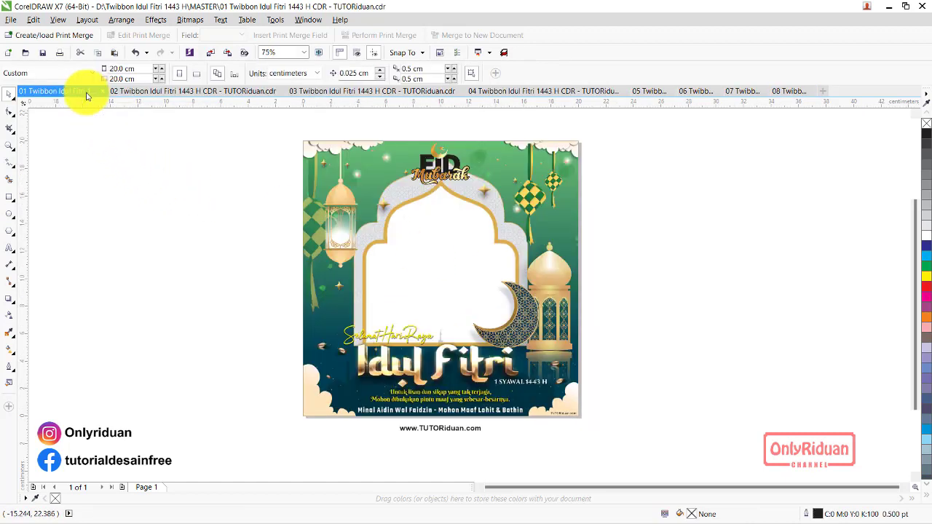
{"action": "left_click", "coordinate": [780, 91]}
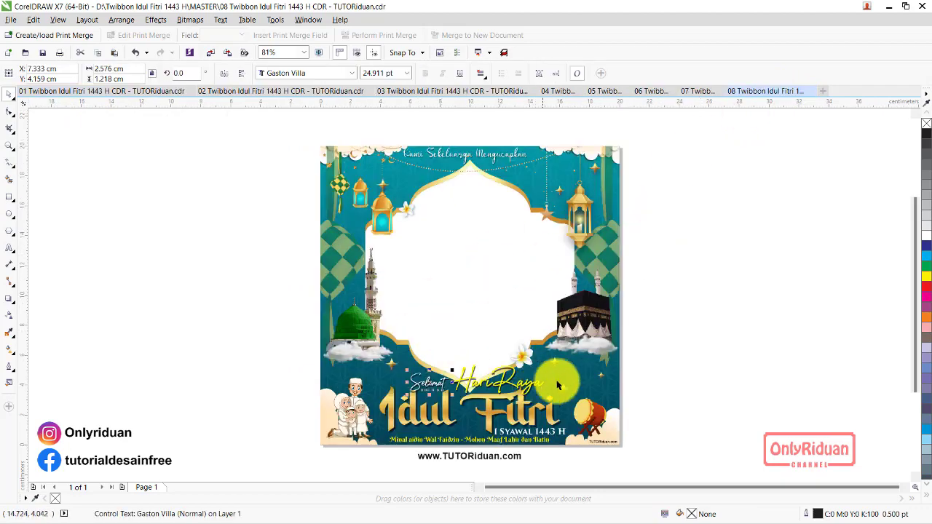
{"action": "left_click", "coordinate": [890, 10]}
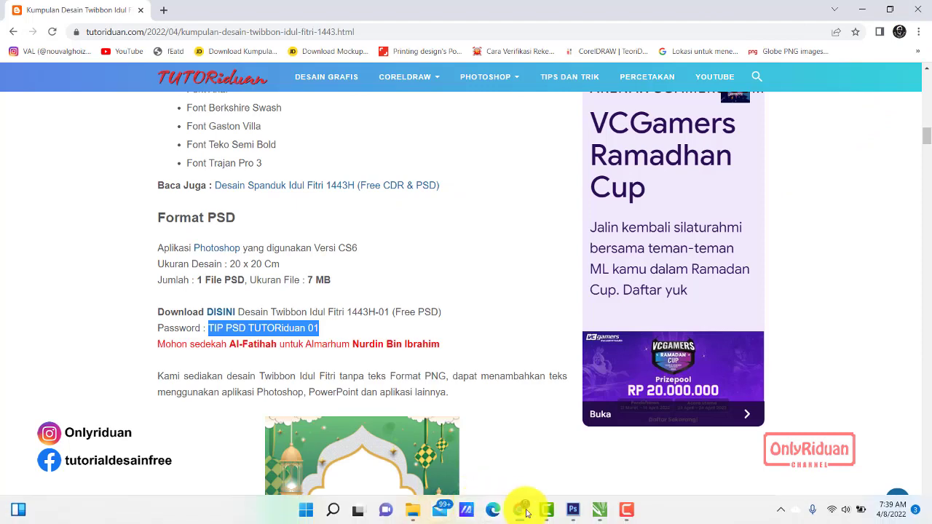
{"action": "left_click", "coordinate": [572, 512]}
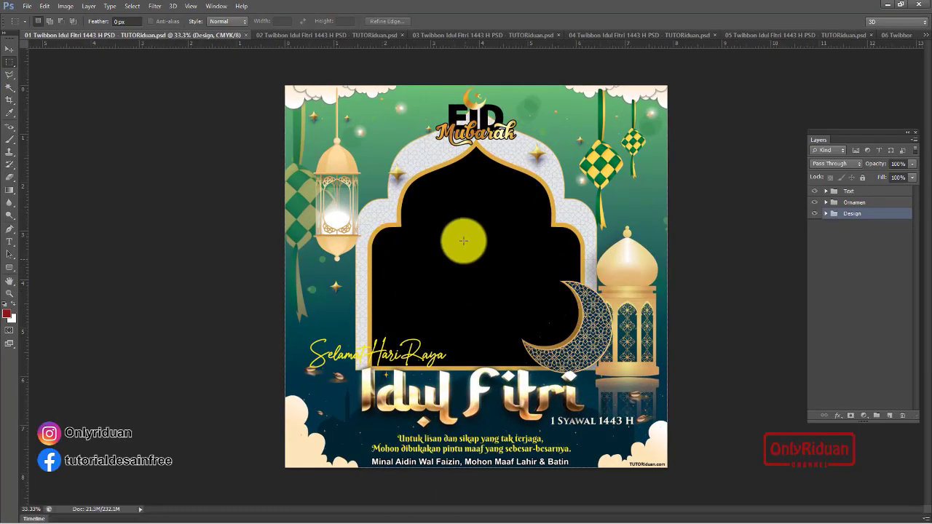
In the Design group of PSD design 01, load black Layer-11 as a selection and clear that area from Layer-10 and Layer-9
{"action": "left_click", "coordinate": [826, 214]}
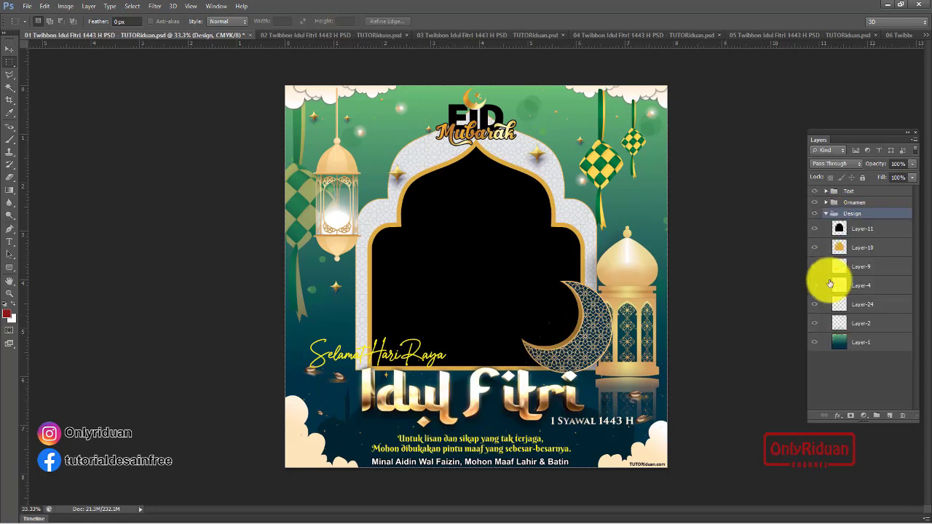
{"action": "left_click", "coordinate": [840, 230], "text": "ctrl"}
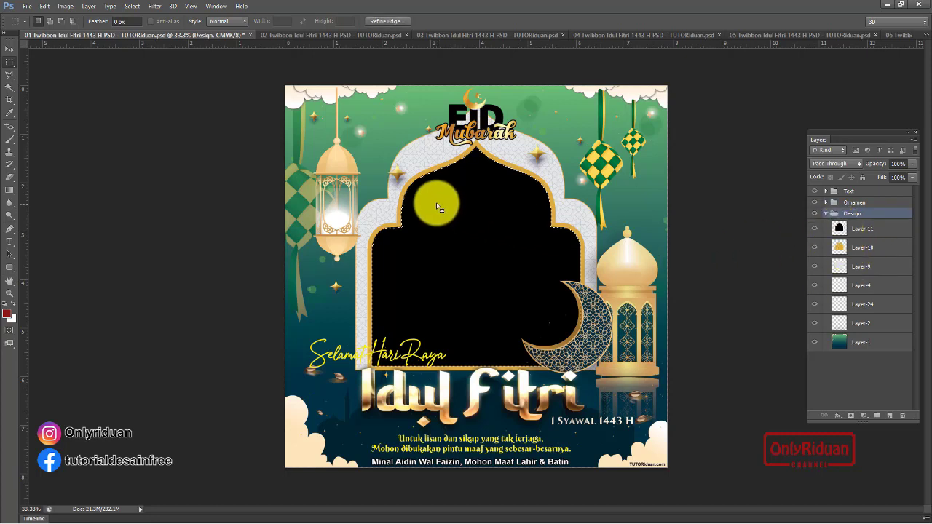
{"action": "left_click", "coordinate": [871, 251]}
{"action": "key", "text": "Delete"}
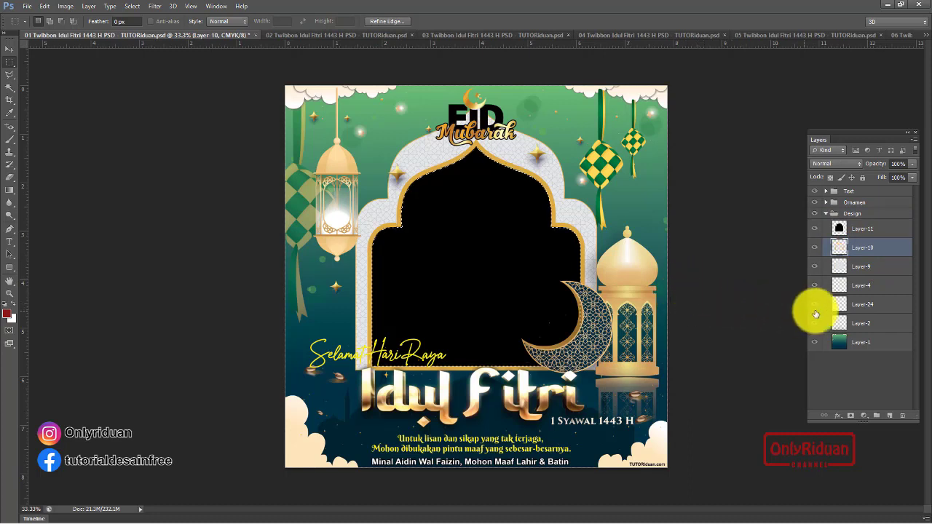
{"action": "left_click", "coordinate": [866, 268]}
{"action": "key", "text": "Delete"}
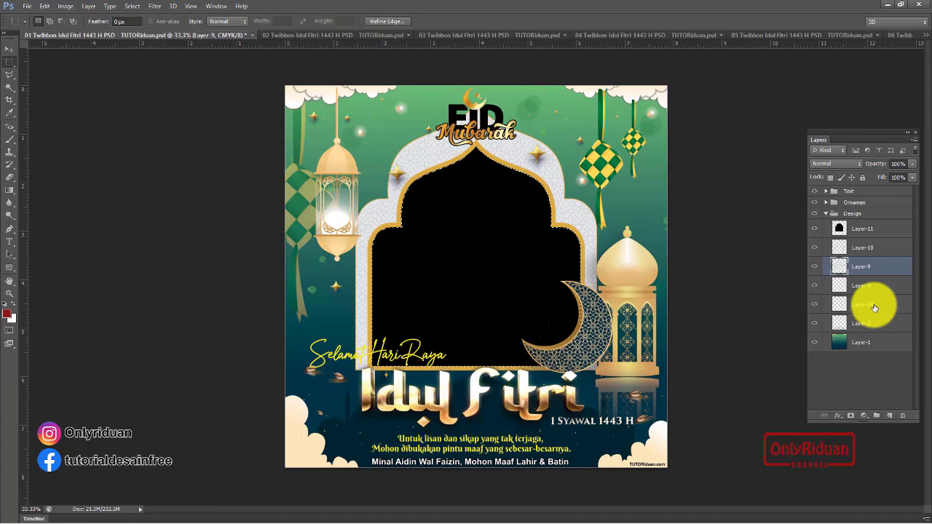
{"action": "key", "text": "v"}
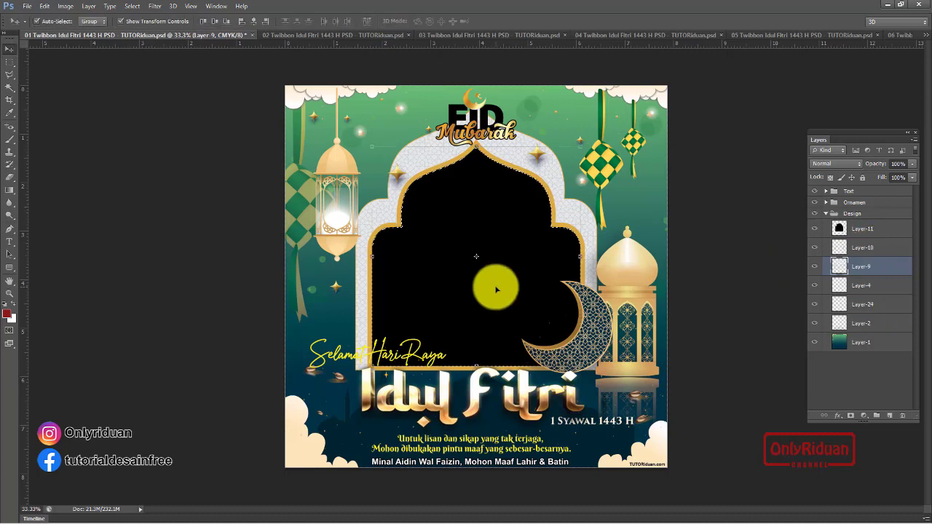
{"action": "left_click", "coordinate": [868, 251]}
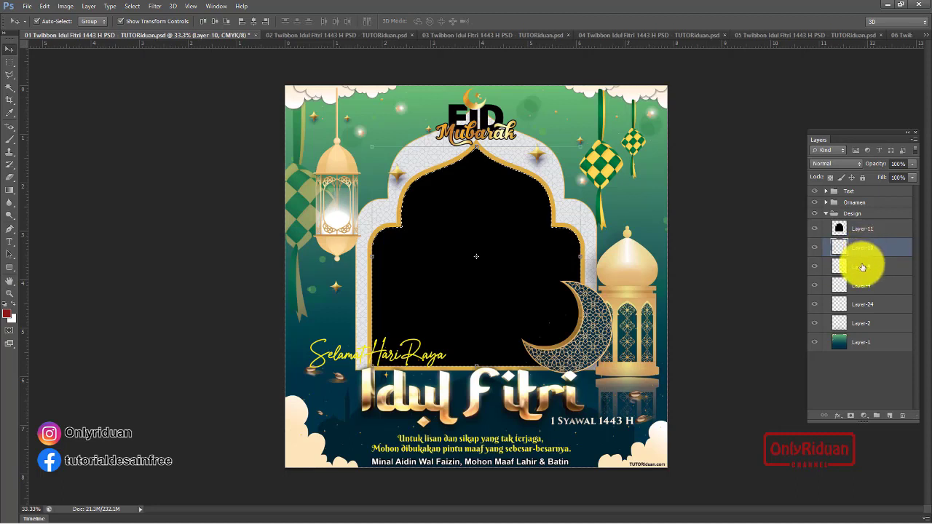
{"action": "left_click", "coordinate": [863, 267]}
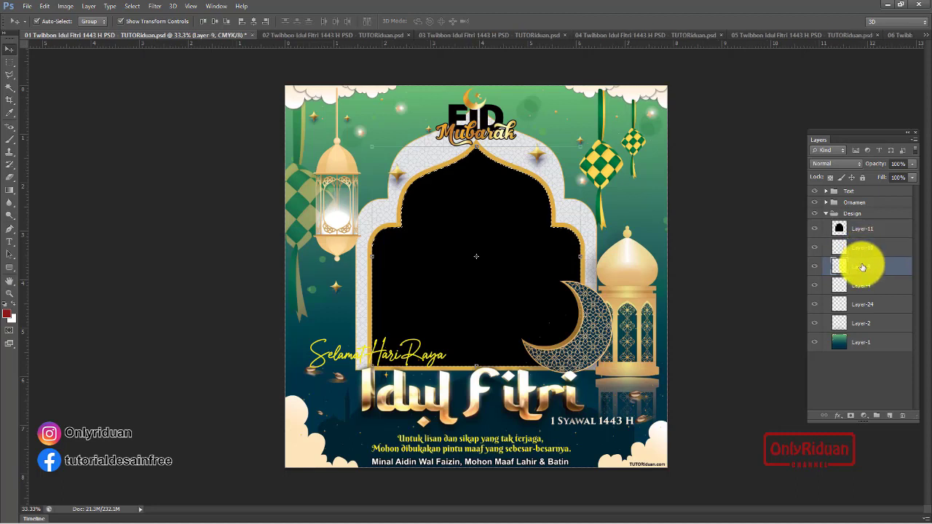
Clear the selected photo opening from background Layer-1 of design 01, deselect it, hide Layer-11, and collapse the Design group
{"action": "left_click", "coordinate": [864, 345]}
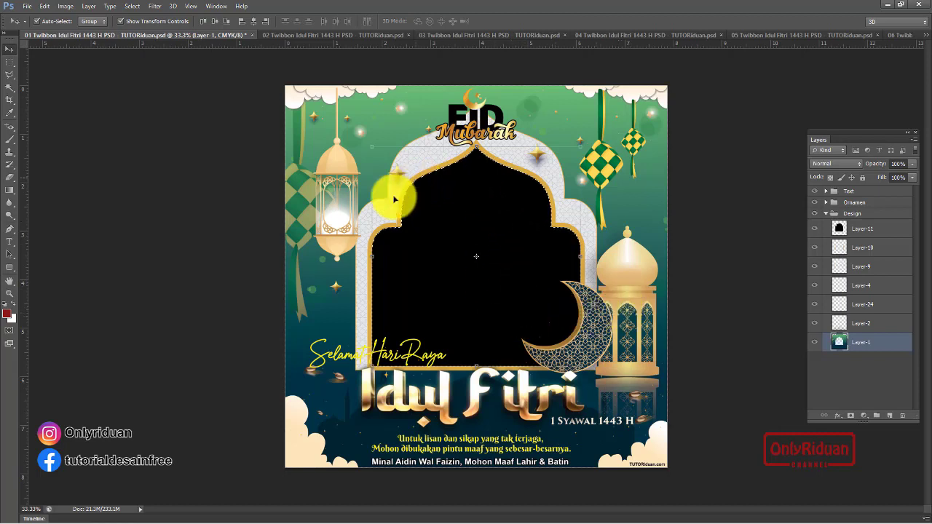
{"action": "key", "text": "ctrl+d"}
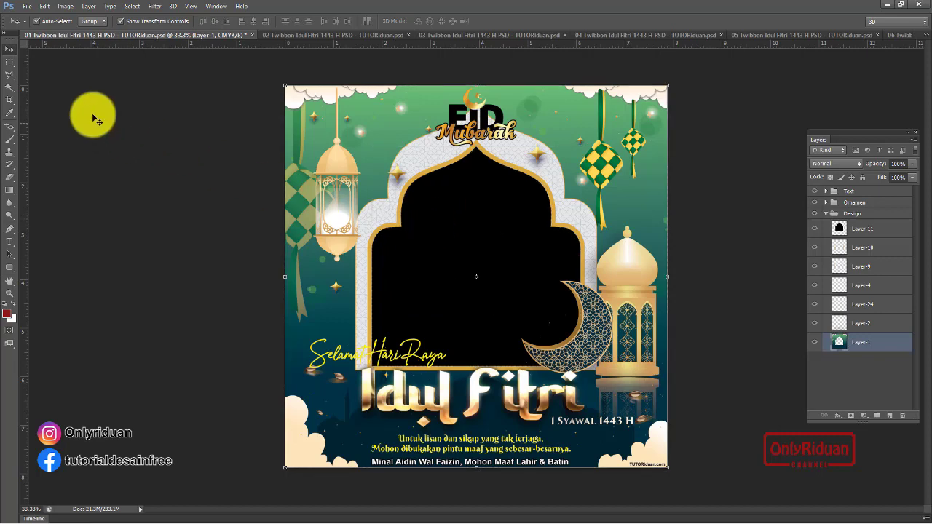
{"action": "left_click", "coordinate": [147, 131]}
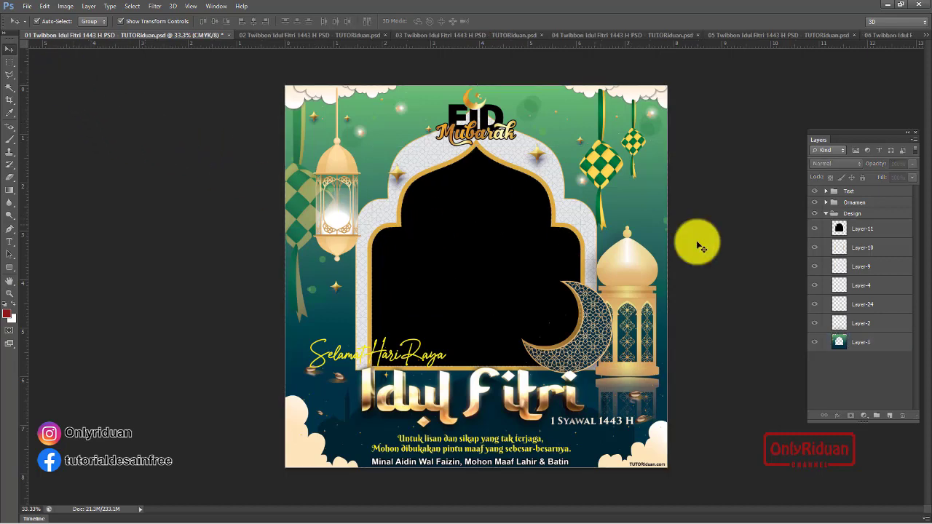
{"action": "left_click", "coordinate": [815, 230]}
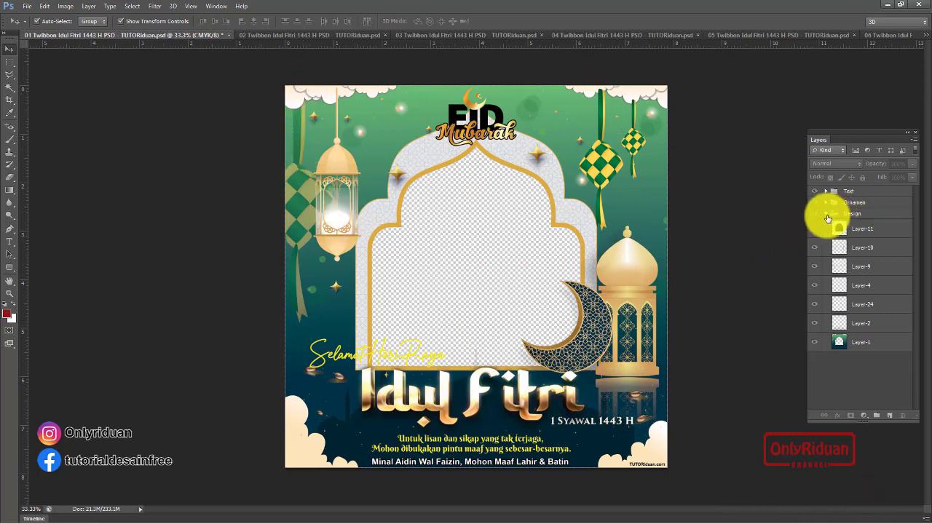
{"action": "left_click", "coordinate": [825, 216]}
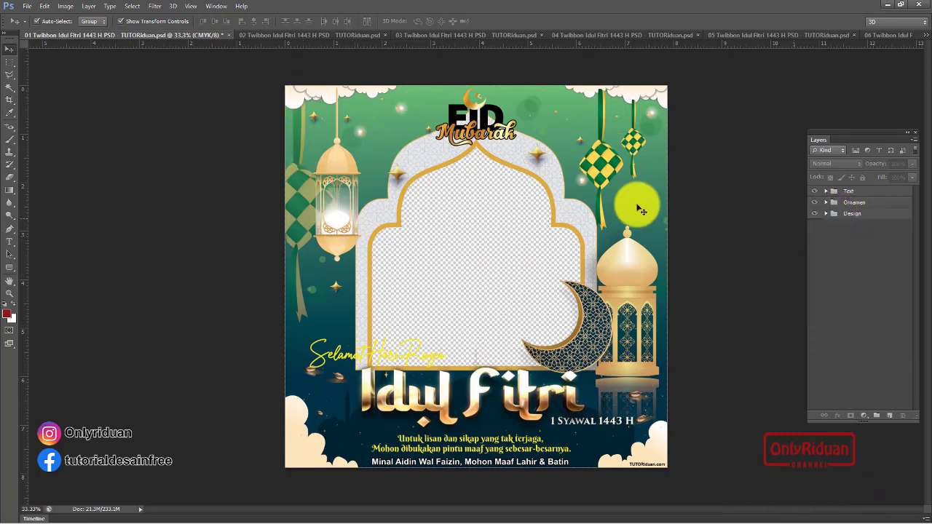
In PSD design 02, load black Layer-11 of the Design group as a selection and clear that area from the gold Layer-4
{"action": "left_click", "coordinate": [275, 35]}
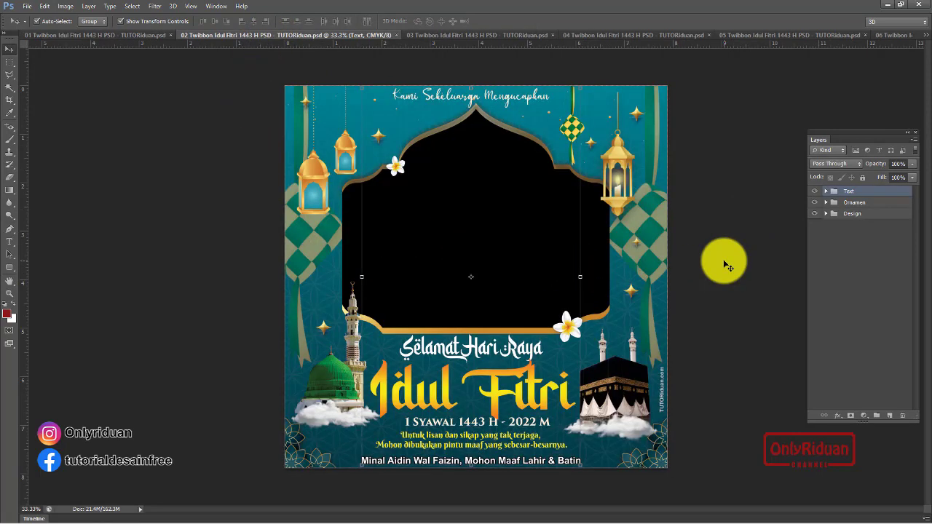
{"action": "left_click", "coordinate": [826, 214]}
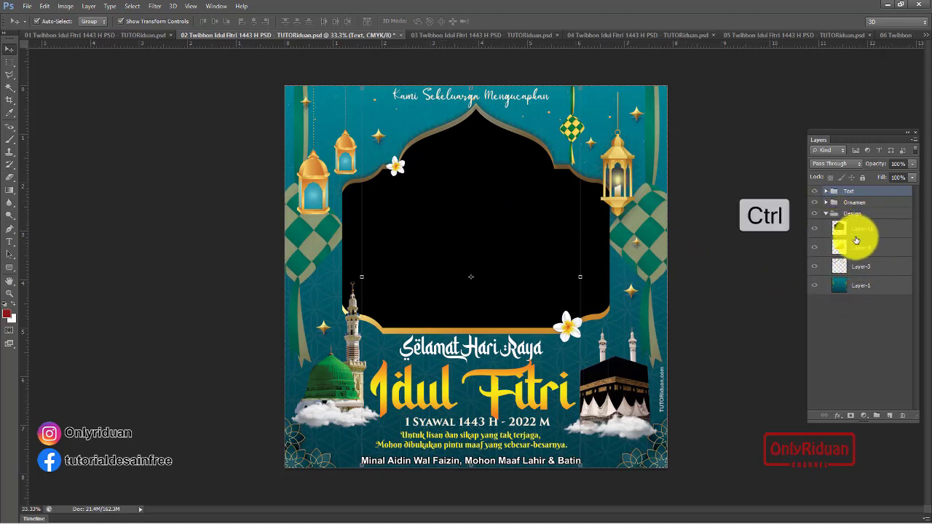
{"action": "left_click", "coordinate": [840, 231], "text": "ctrl"}
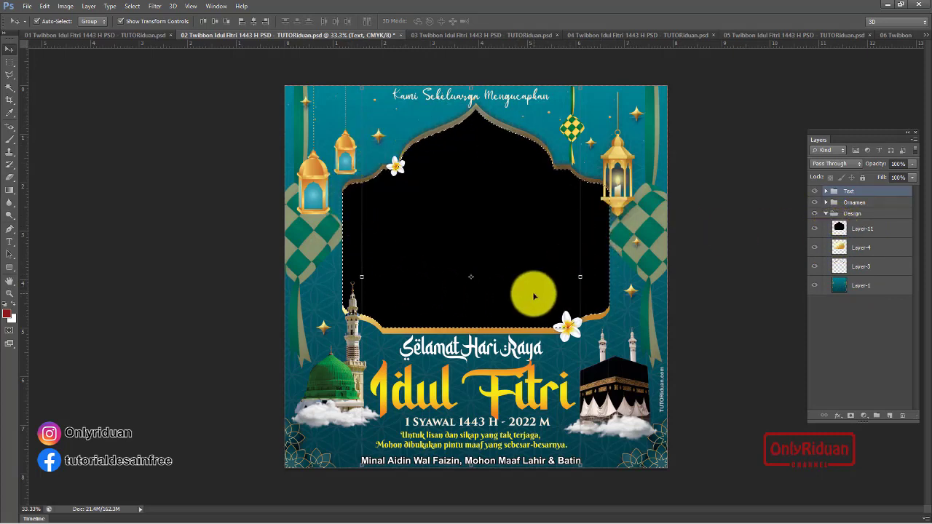
{"action": "left_click", "coordinate": [865, 252]}
{"action": "key", "text": "Delete"}
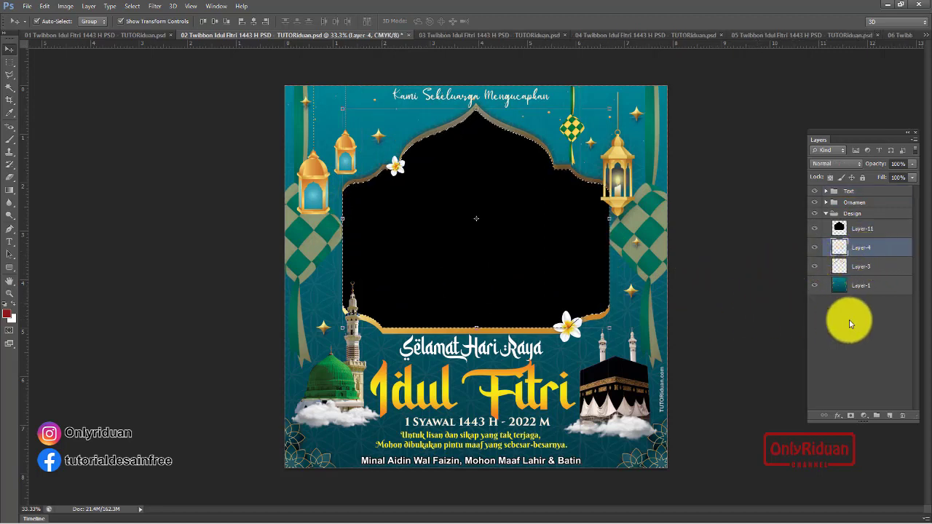
Clear the selected photo opening from the teal Layer-1 of design 02, deselect it, and hide the black Layer-11
{"action": "left_click", "coordinate": [853, 286]}
{"action": "key", "text": "Delete"}
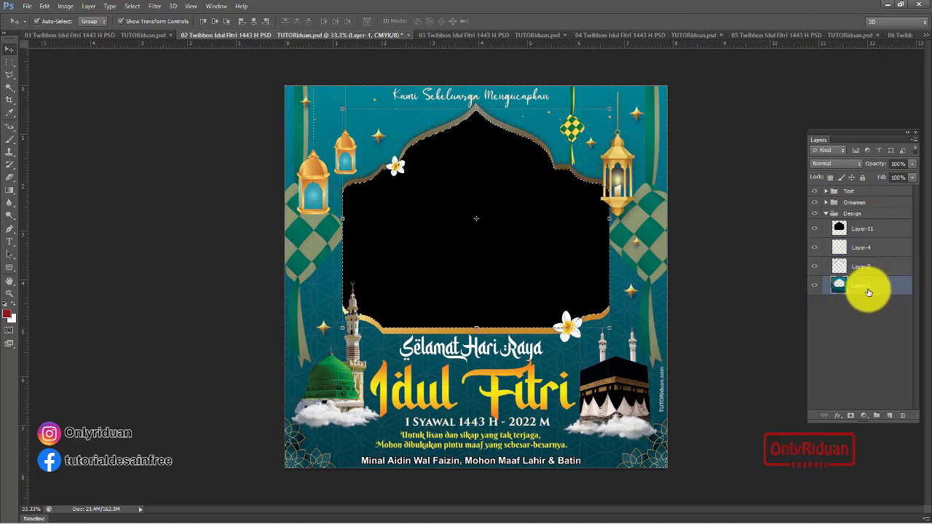
{"action": "key", "text": "ctrl+d"}
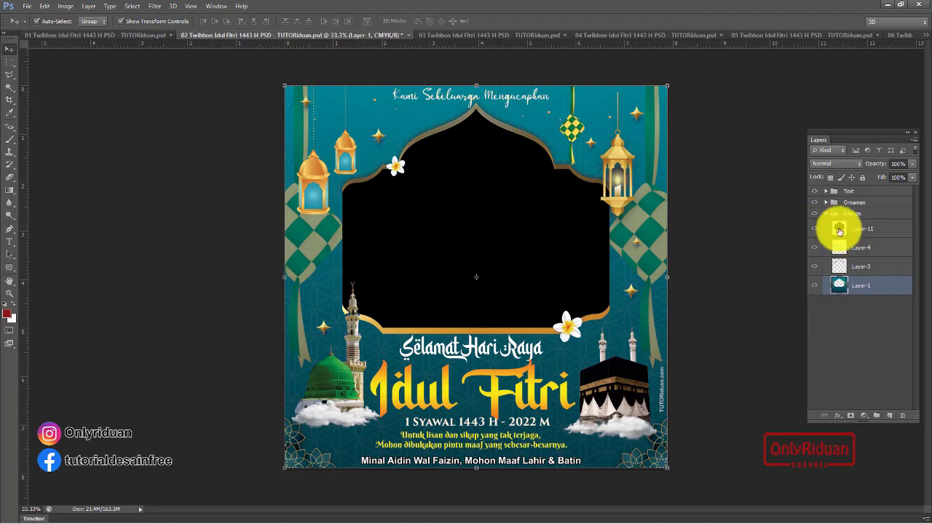
{"action": "left_click", "coordinate": [816, 231]}
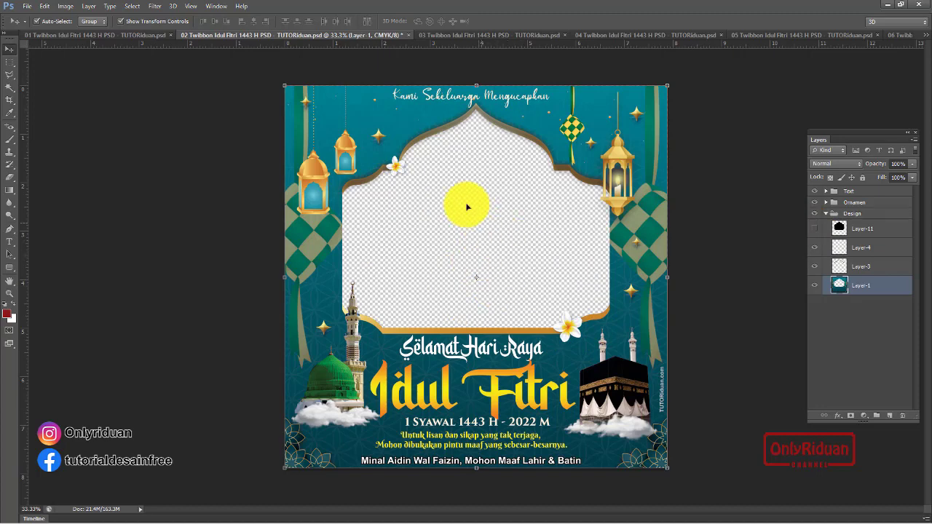
In PSD design 03, load black Layer-6 of the Design group as a selection and clear that area from Layer-5
{"action": "left_click", "coordinate": [481, 38]}
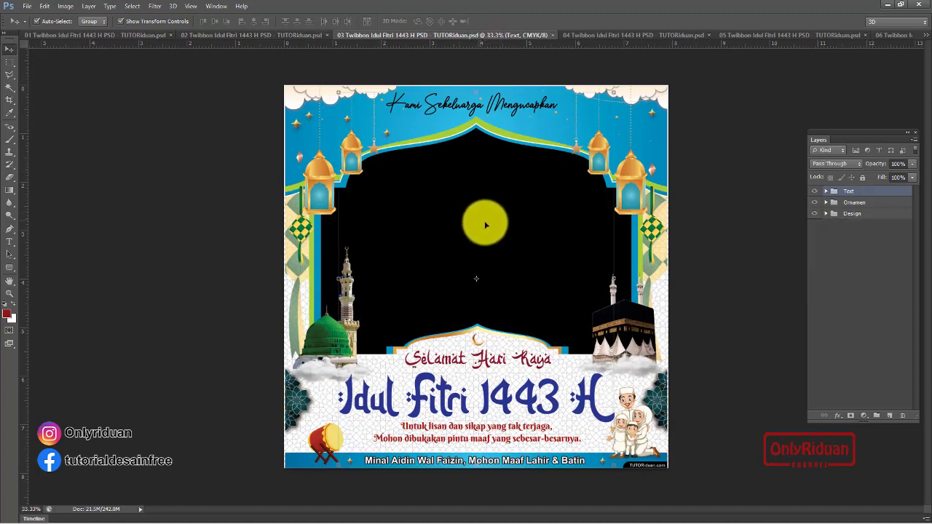
{"action": "left_click", "coordinate": [826, 213]}
{"action": "key", "text": "ctrl"}
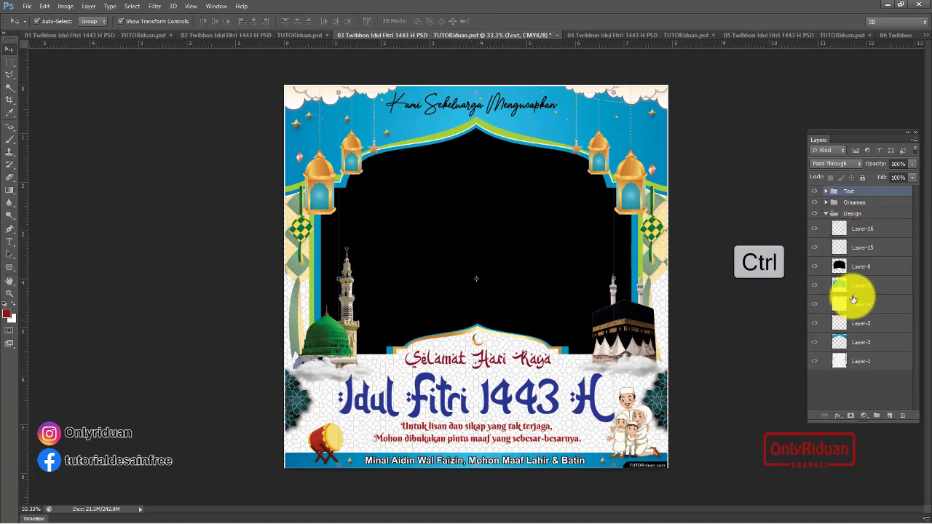
{"action": "left_click", "coordinate": [840, 267], "text": "ctrl"}
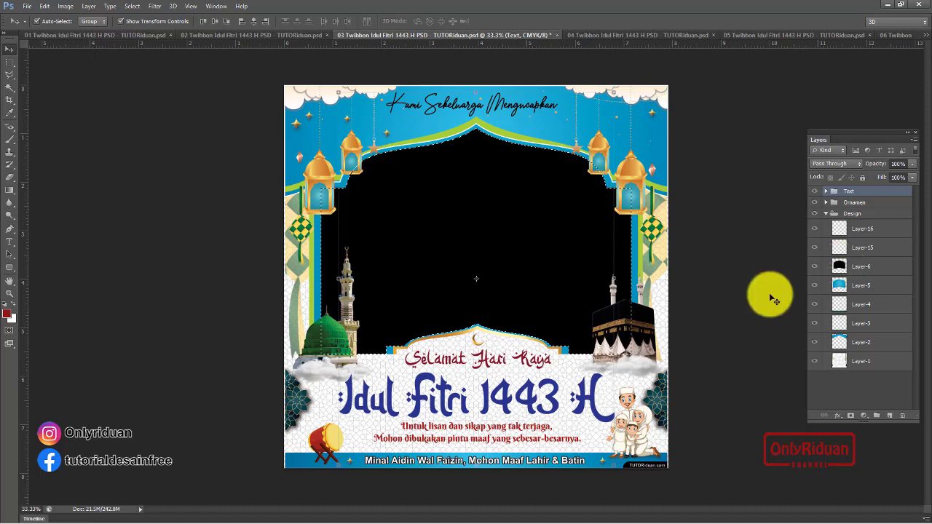
{"action": "left_click", "coordinate": [871, 288]}
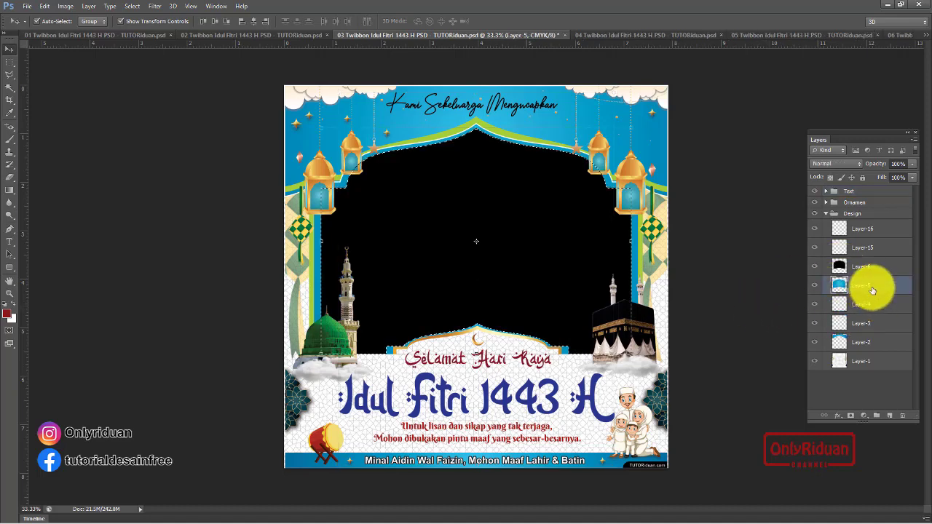
{"action": "key", "text": "Delete"}
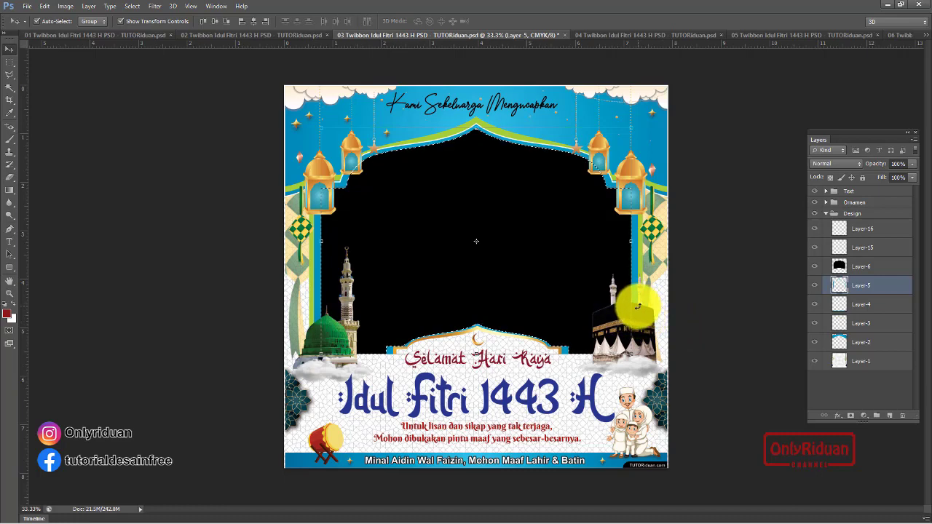
Clear the selected photo opening from background Layer-1 of design 03, deselect it, and hide the black Layer-6
{"action": "left_click", "coordinate": [861, 367]}
{"action": "key", "text": "Delete"}
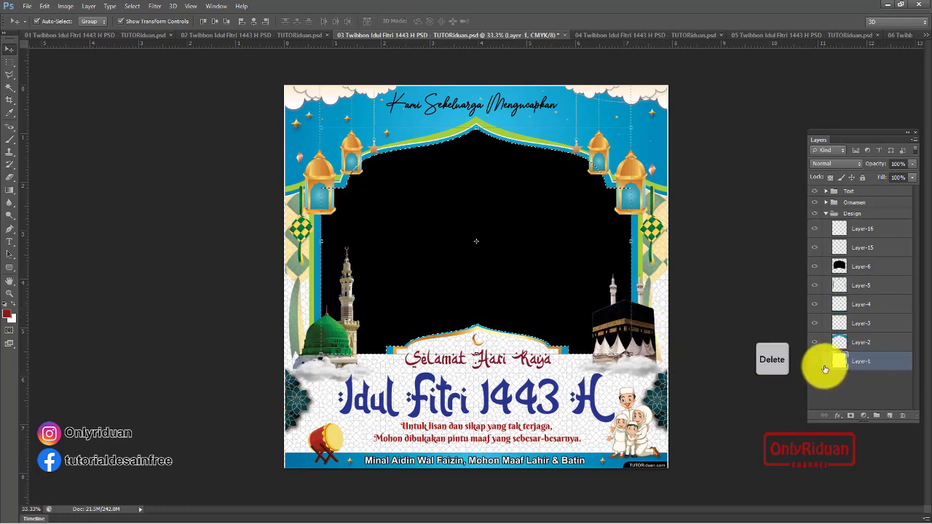
{"action": "key", "text": "ctrl+d"}
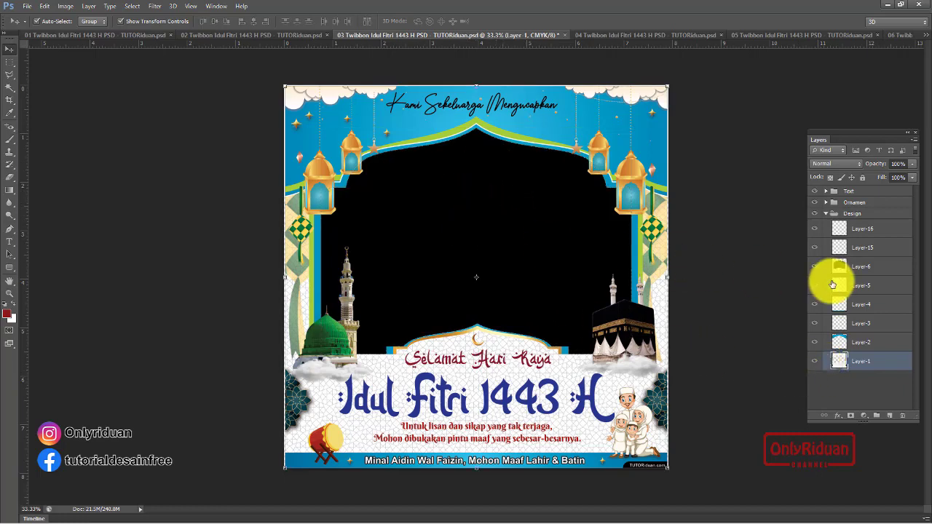
{"action": "left_click", "coordinate": [814, 267]}
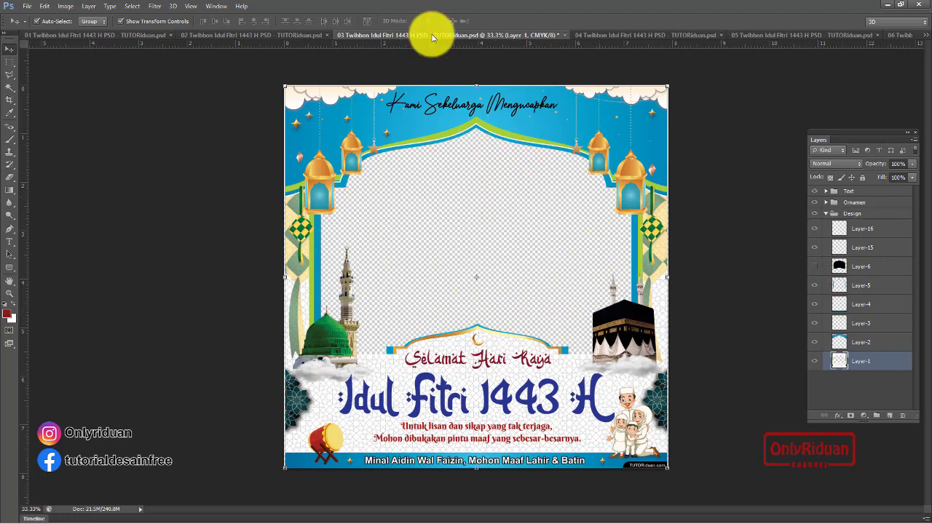
In PSD design 04, add a white stroke layer style to the "Idul Fitri 1443 H" text layer of the Text group
{"action": "left_click", "coordinate": [603, 34]}
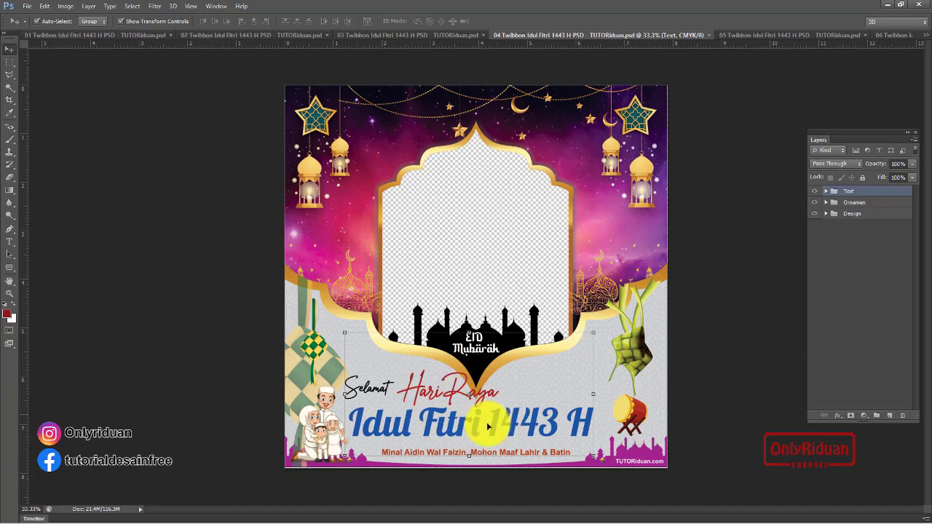
{"action": "left_click", "coordinate": [825, 191]}
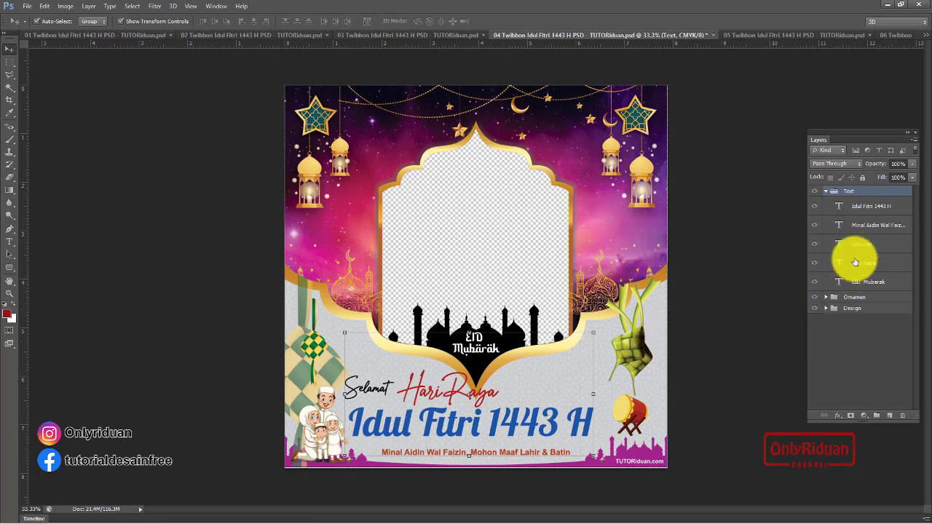
{"action": "left_click", "coordinate": [863, 209]}
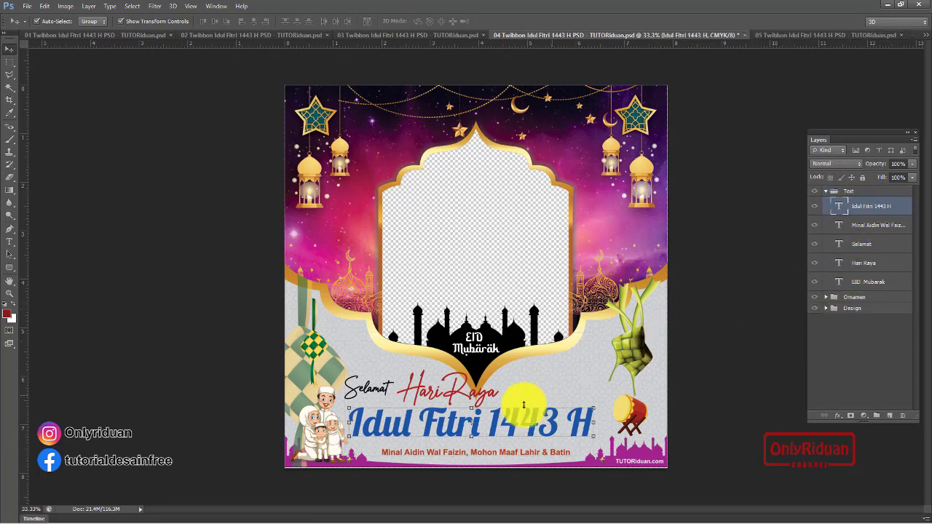
{"action": "left_click", "coordinate": [837, 419]}
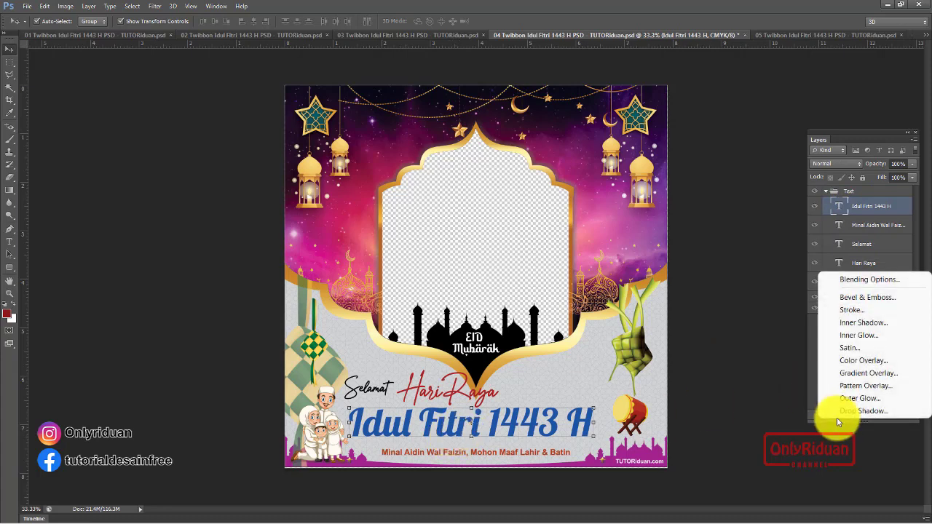
{"action": "left_click", "coordinate": [863, 312]}
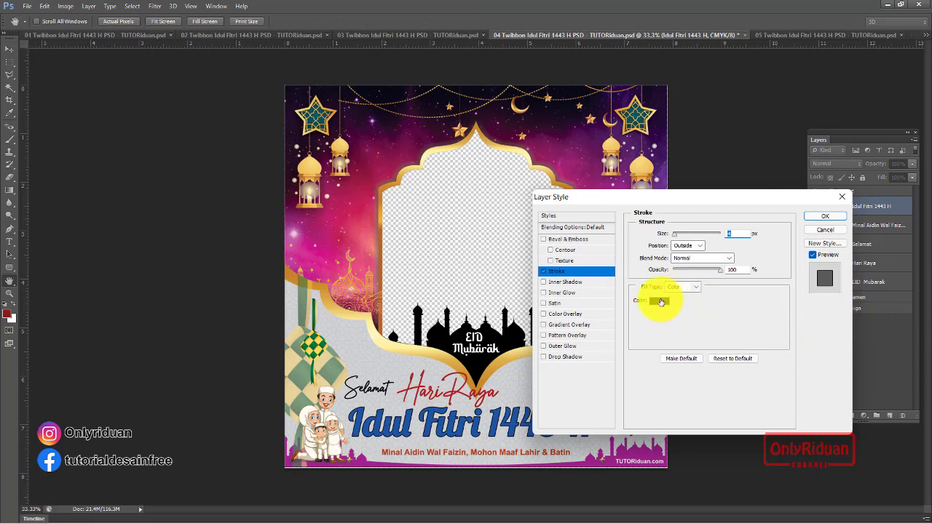
{"action": "left_click", "coordinate": [661, 301]}
{"action": "left_click", "coordinate": [551, 189]}
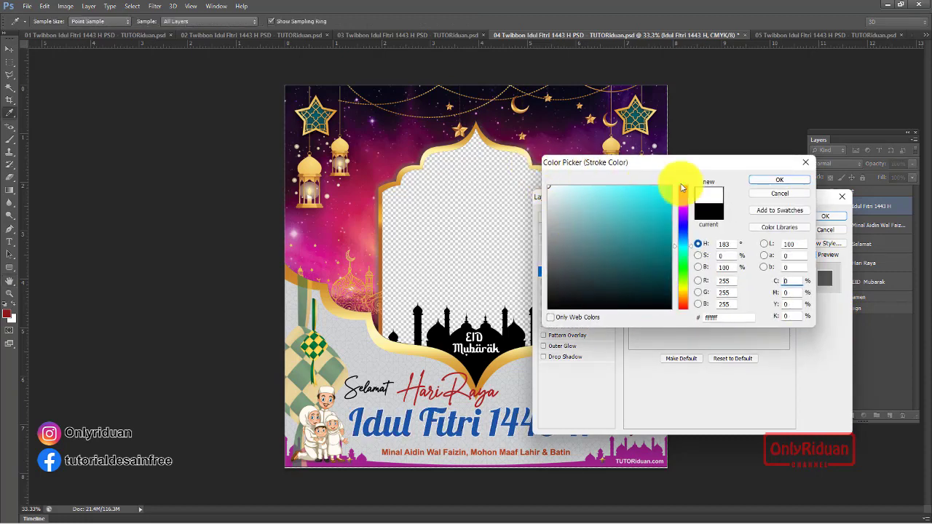
{"action": "left_click", "coordinate": [770, 181]}
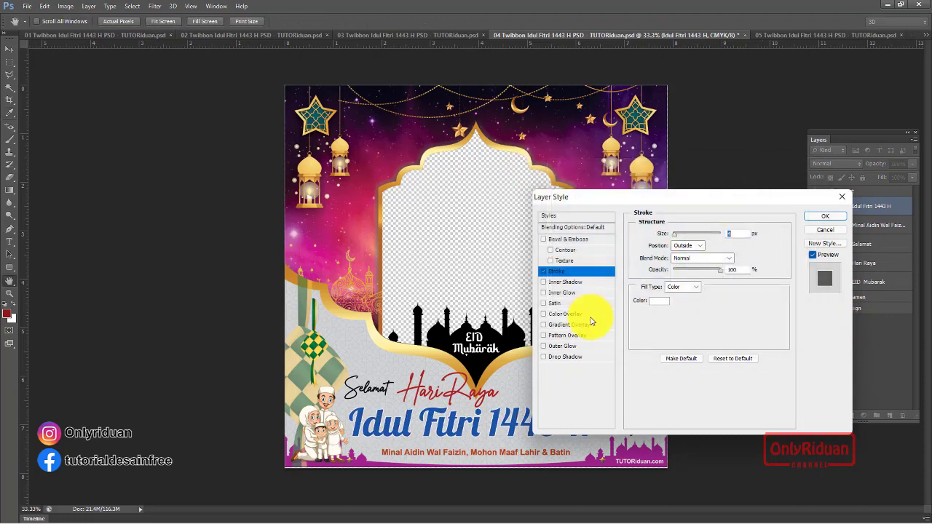
Thicken the text's stroke, add a drop shadow with 75% opacity, 14 px distance and 24 px size, and apply the layer style
{"action": "double_click", "coordinate": [737, 234]}
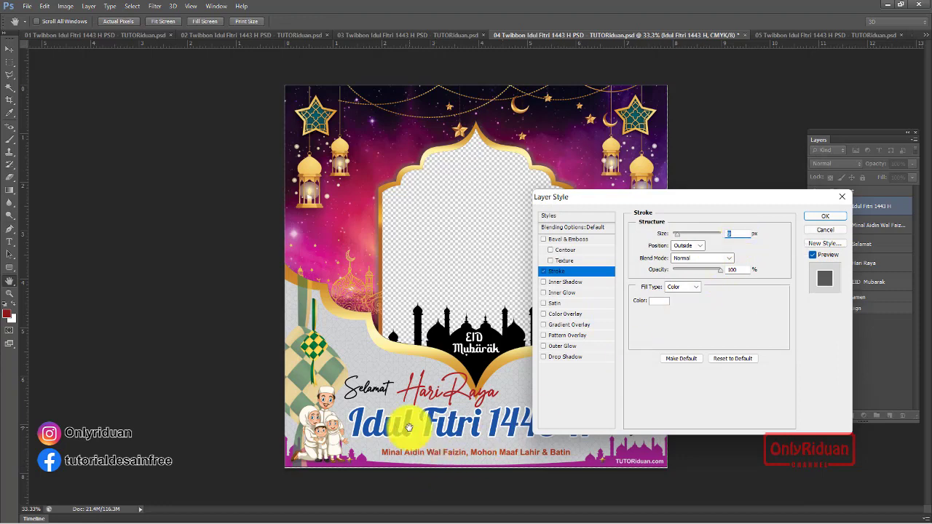
{"action": "left_click", "coordinate": [561, 358]}
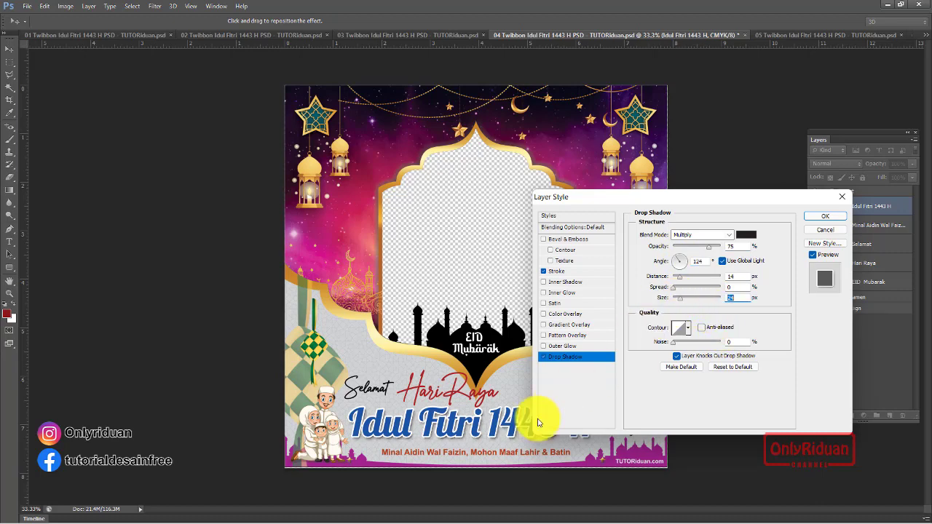
{"action": "left_click", "coordinate": [819, 219]}
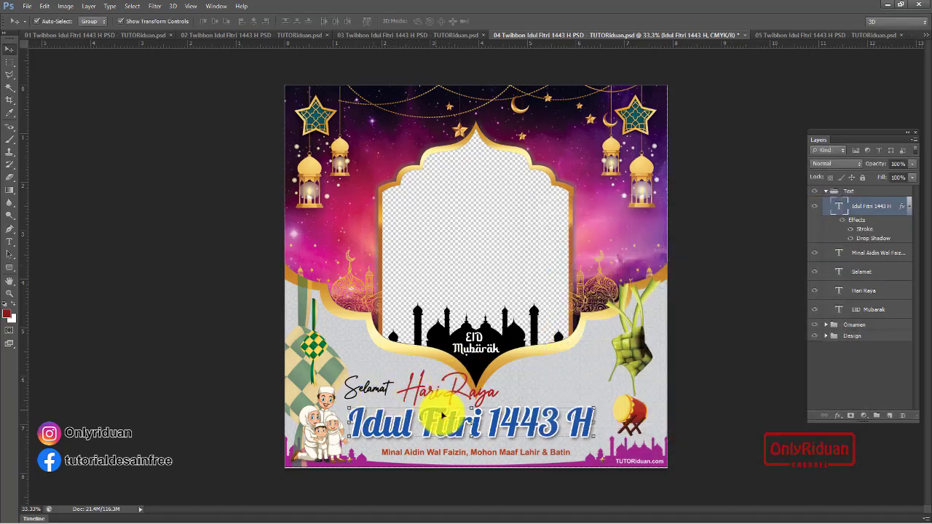
In PSD design 05, load black Layer-4 of the Design group as a selection and clear that area from Layer-3
{"action": "left_click", "coordinate": [790, 34]}
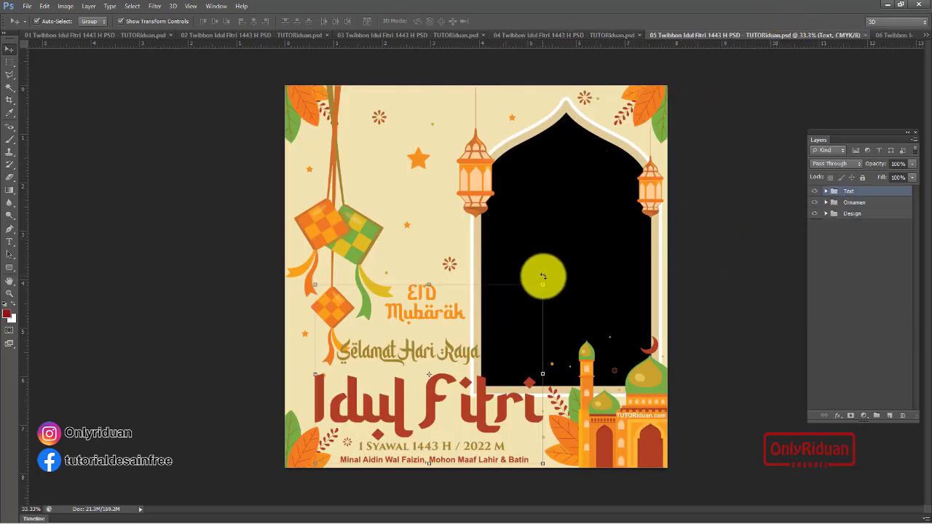
{"action": "left_click", "coordinate": [826, 213]}
{"action": "key", "text": "ctrl"}
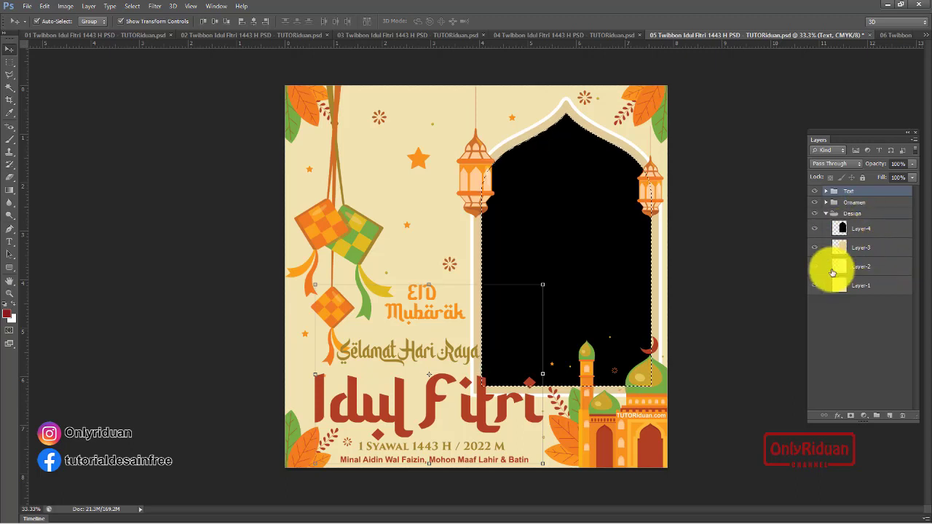
{"action": "left_click", "coordinate": [868, 251]}
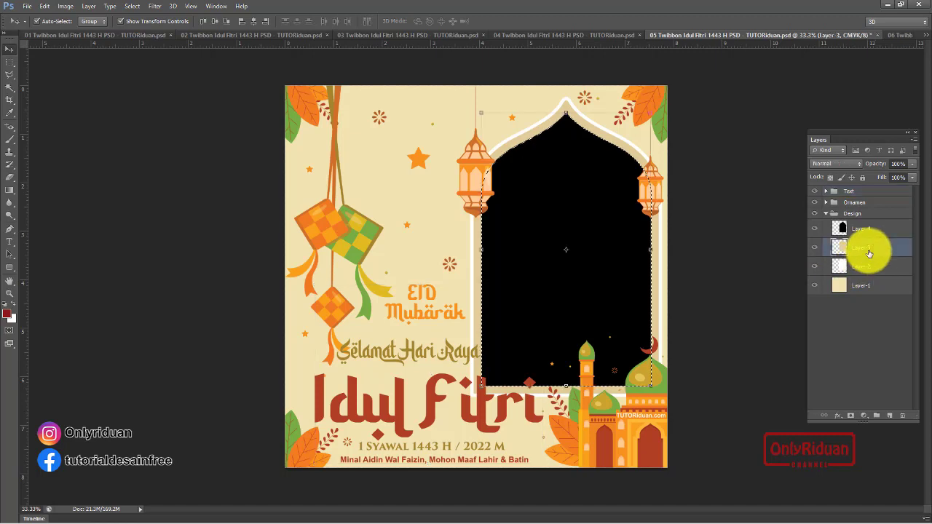
{"action": "key", "text": "Delete"}
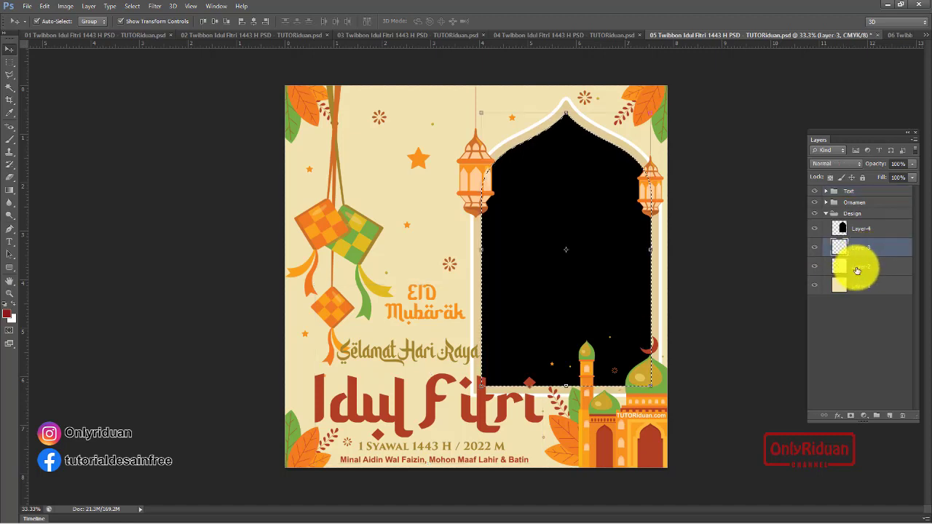
Clear the selected photo opening from Layer-2 and Layer-1 of design 05, hide the black Layer-4, and deselect
{"action": "left_click", "coordinate": [858, 271]}
{"action": "key", "text": "Delete"}
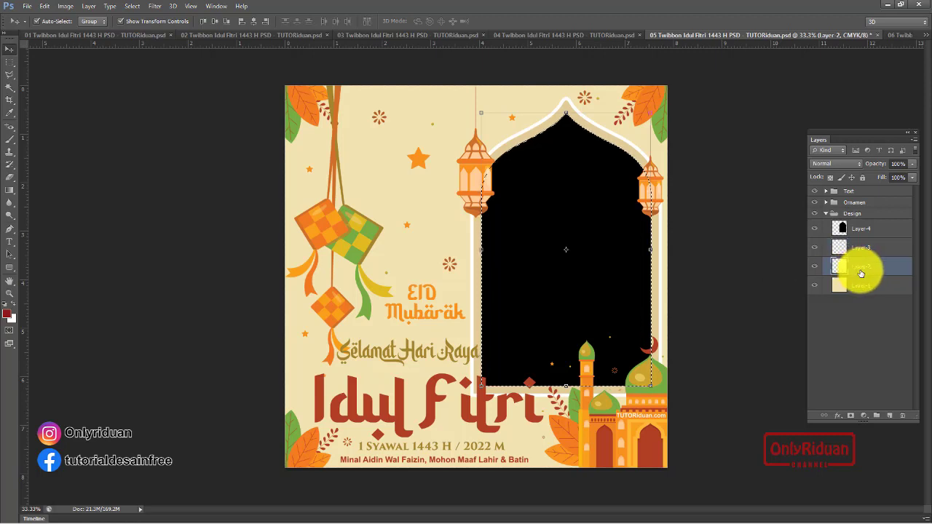
{"action": "left_click", "coordinate": [859, 291]}
{"action": "key", "text": "Delete"}
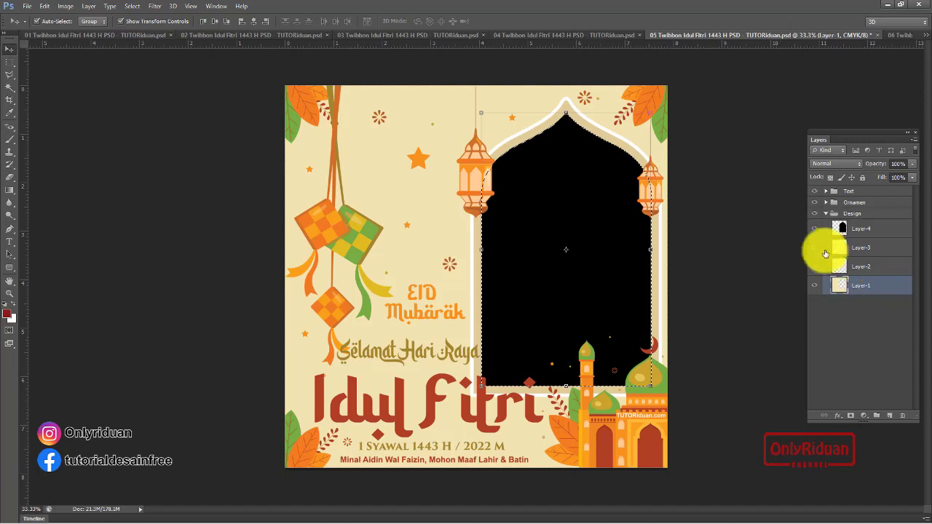
{"action": "left_click", "coordinate": [814, 228]}
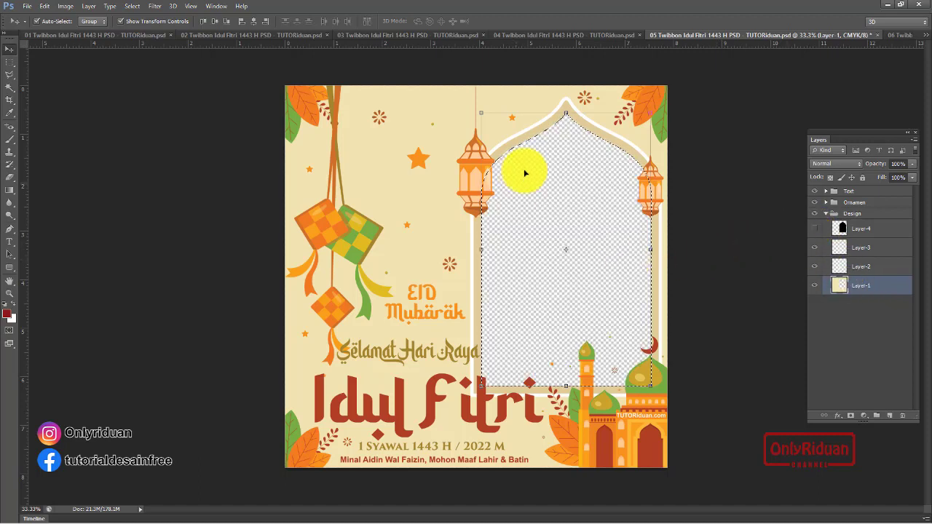
{"action": "key", "text": "ctrl+d"}
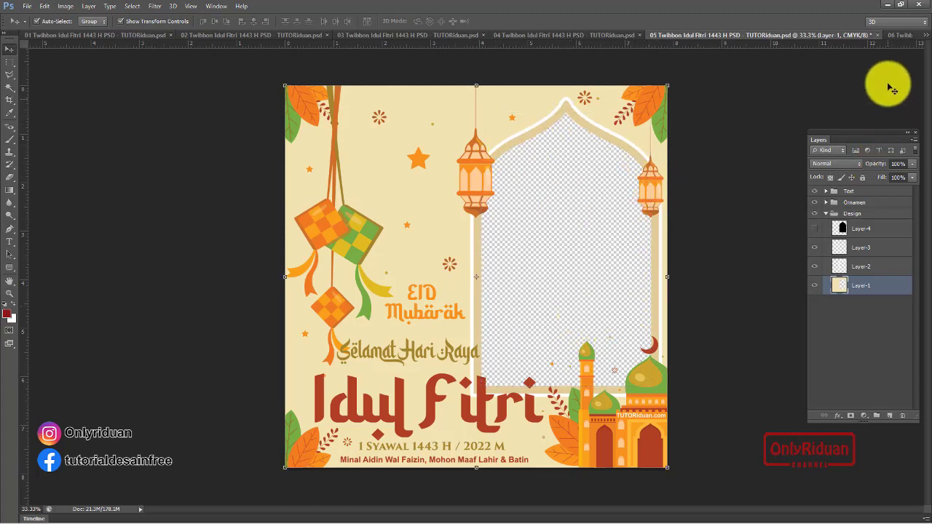
Check PSD design 06, switch to design 07, and hide black Layer-4 in its Design group
{"action": "left_click", "coordinate": [900, 34]}
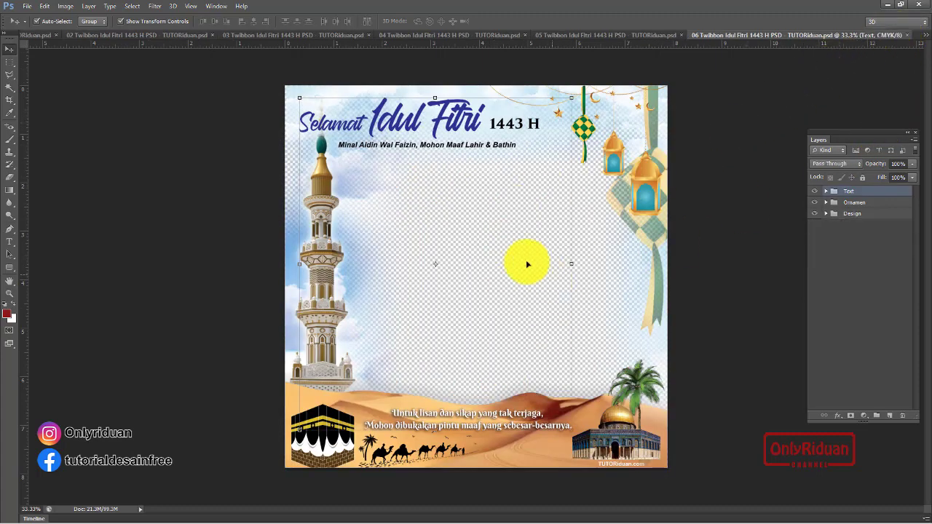
{"action": "left_click", "coordinate": [923, 38]}
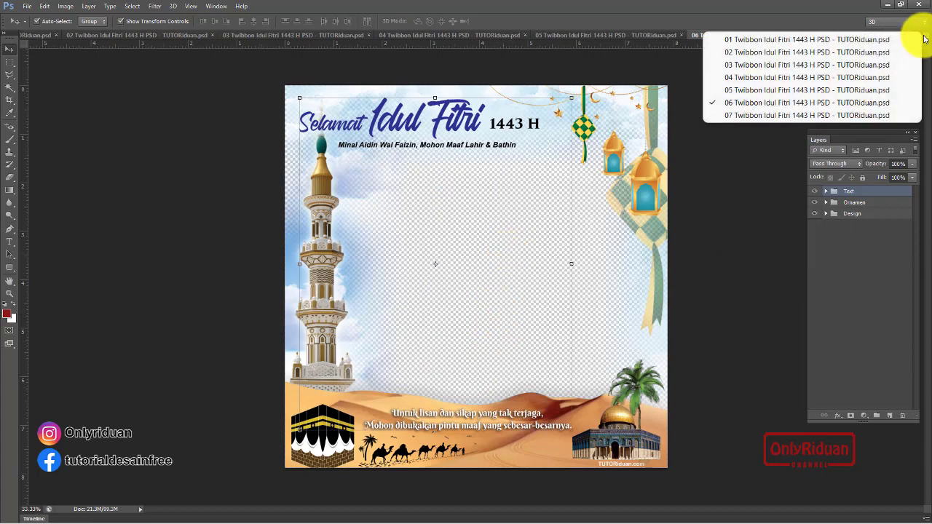
{"action": "left_click", "coordinate": [776, 115]}
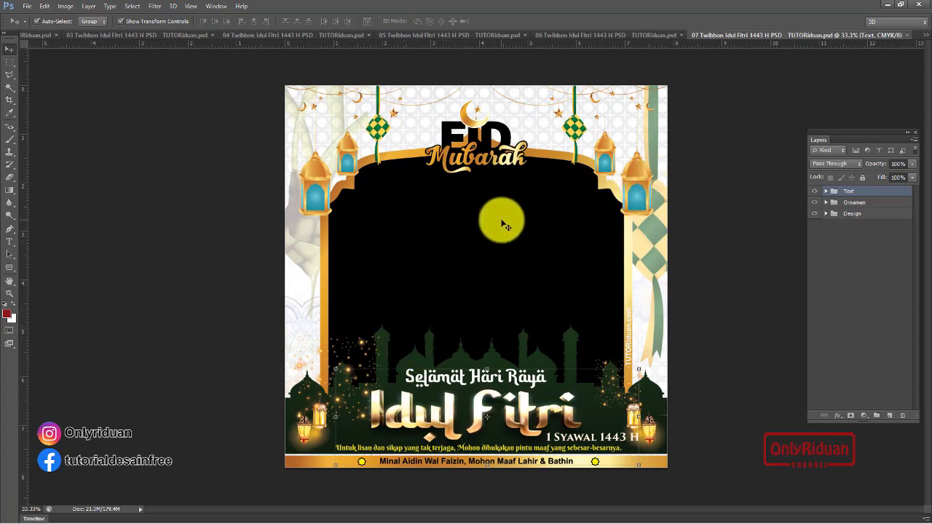
{"action": "left_click", "coordinate": [827, 213]}
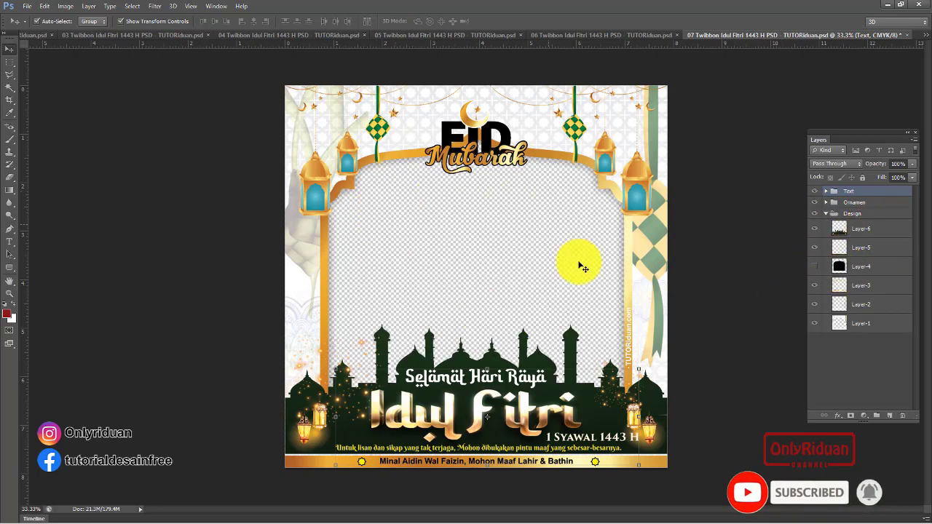
Open the 08 Twibbon Idul Fitri 1443 H PSD file from the MASTER folder
{"action": "left_click", "coordinate": [925, 40]}
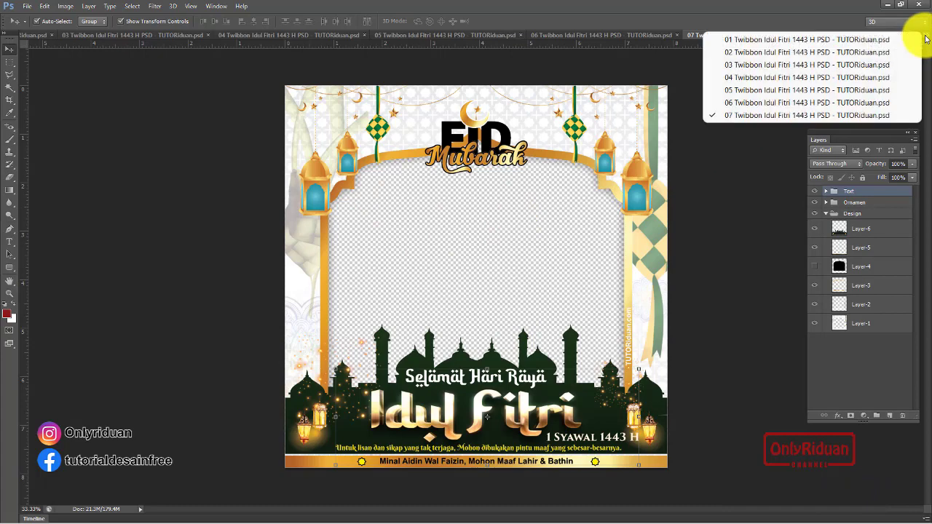
{"action": "left_click", "coordinate": [775, 115]}
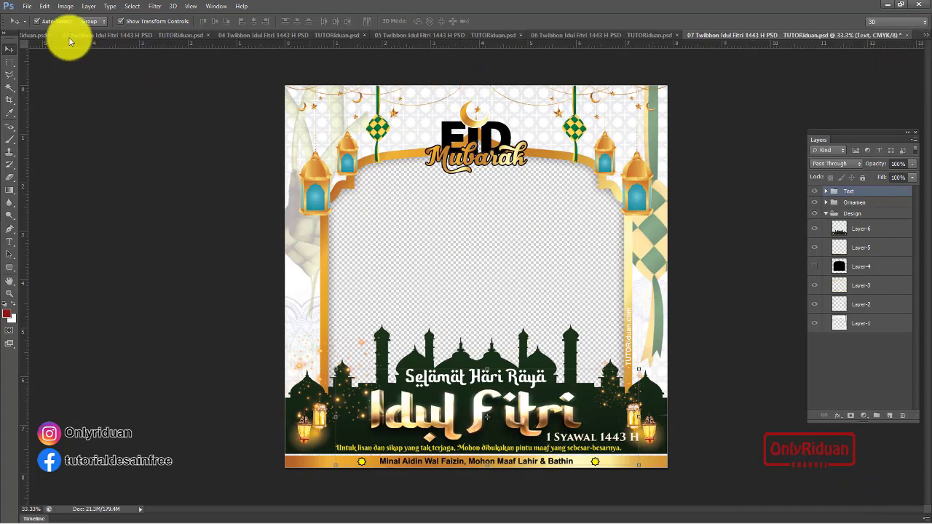
{"action": "left_click", "coordinate": [27, 6]}
{"action": "left_click", "coordinate": [33, 27]}
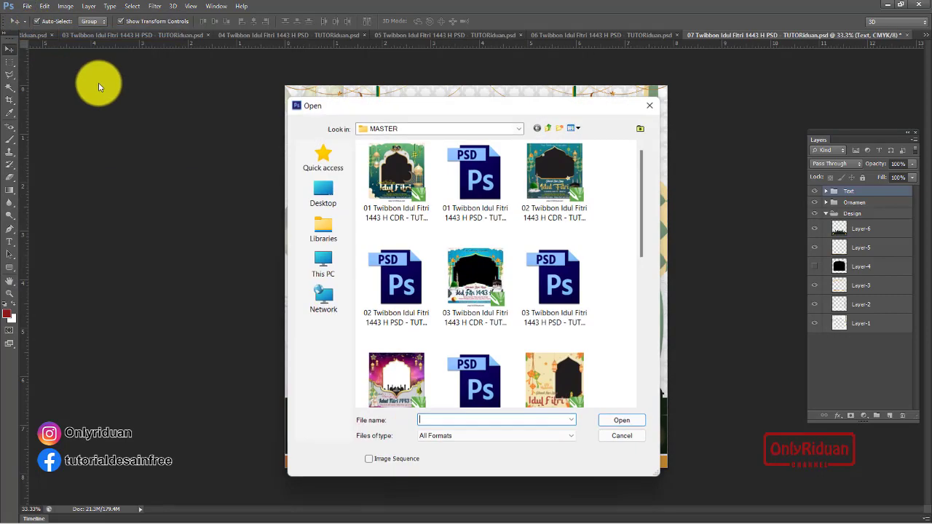
{"action": "scroll", "coordinate": [522, 242], "scroll_direction": "down", "scroll_amount": 5}
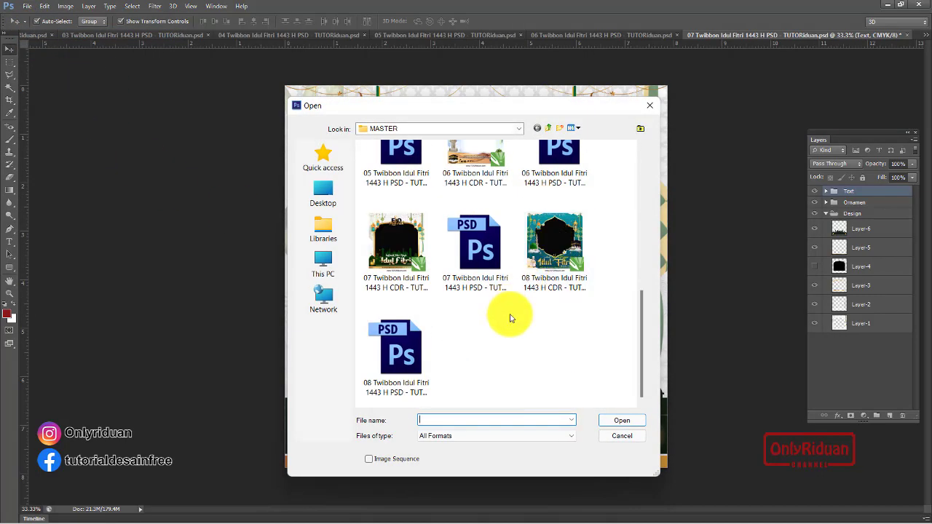
{"action": "left_click", "coordinate": [393, 353]}
{"action": "left_click", "coordinate": [612, 424]}
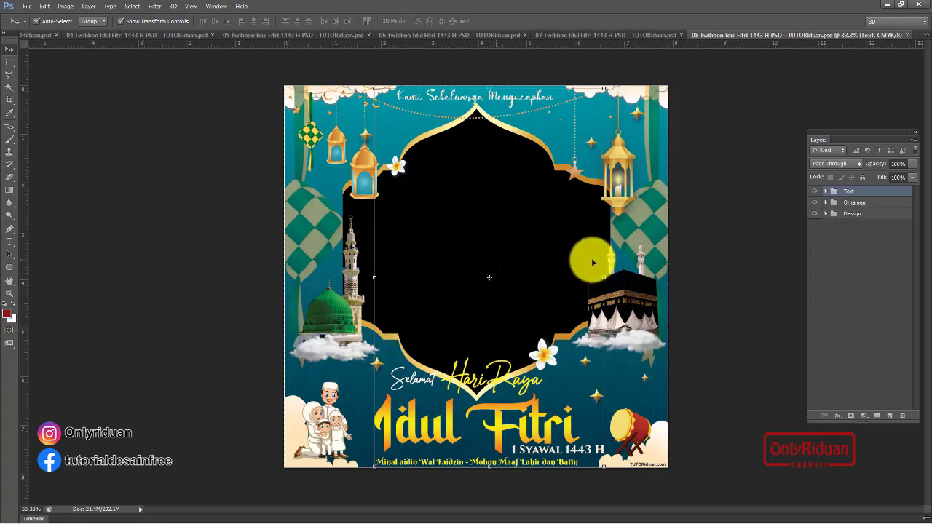
In design 08, load black Layer-4 of the Design group as a selection, clear that area from Layer-1, hide Layer-4, and deselect
{"action": "left_click", "coordinate": [827, 215]}
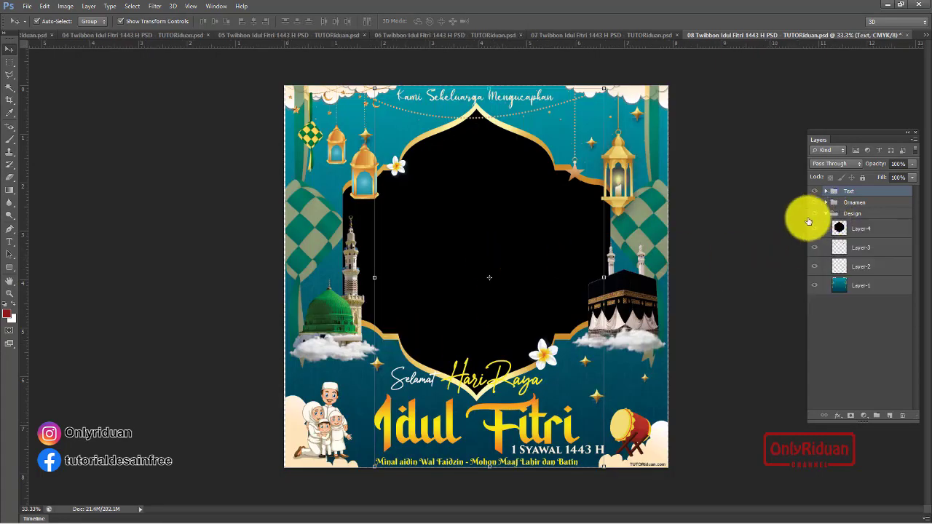
{"action": "key", "text": "ctrl"}
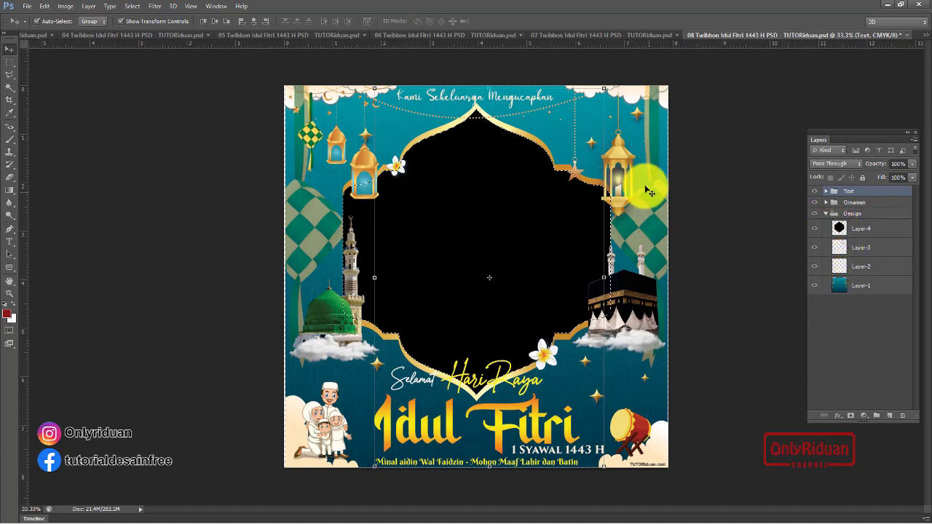
{"action": "left_click", "coordinate": [868, 289]}
{"action": "key", "text": "Delete"}
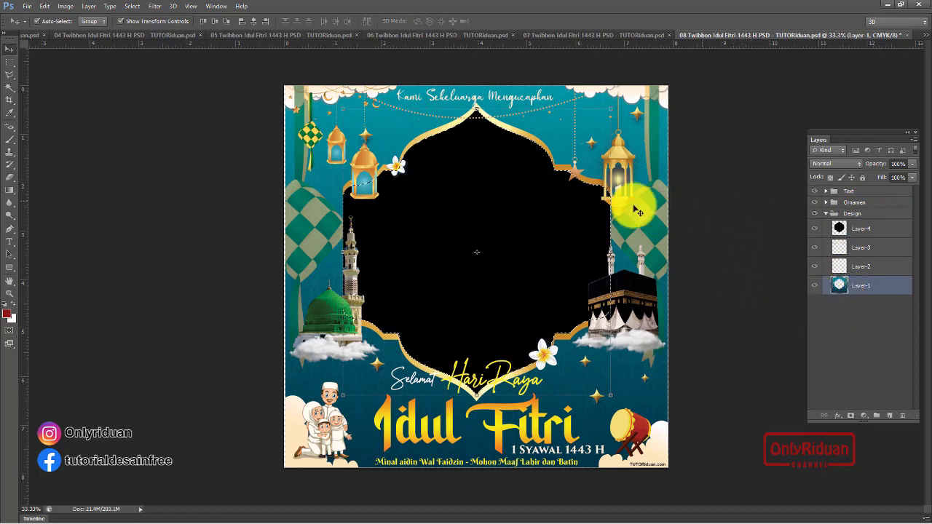
{"action": "left_click", "coordinate": [814, 229]}
{"action": "key", "text": "ctrl+d"}
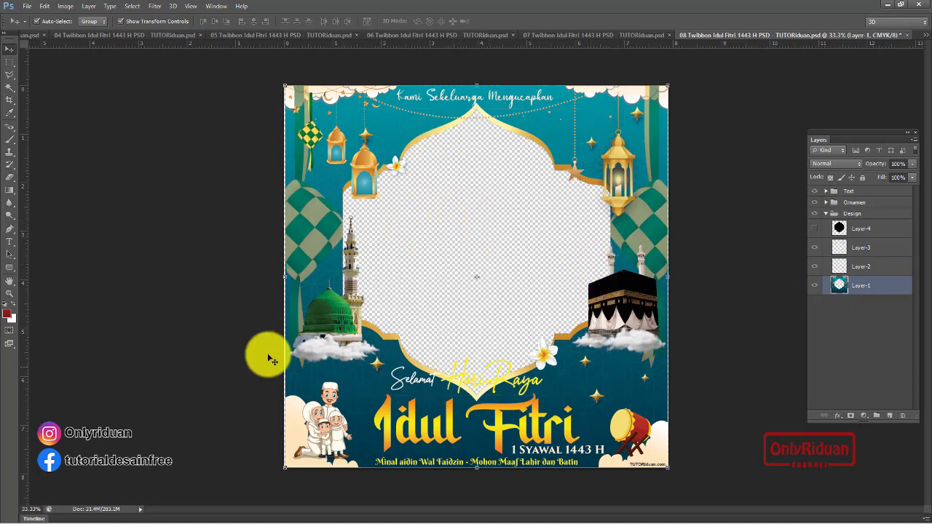
{"action": "key", "text": "alt+period"}
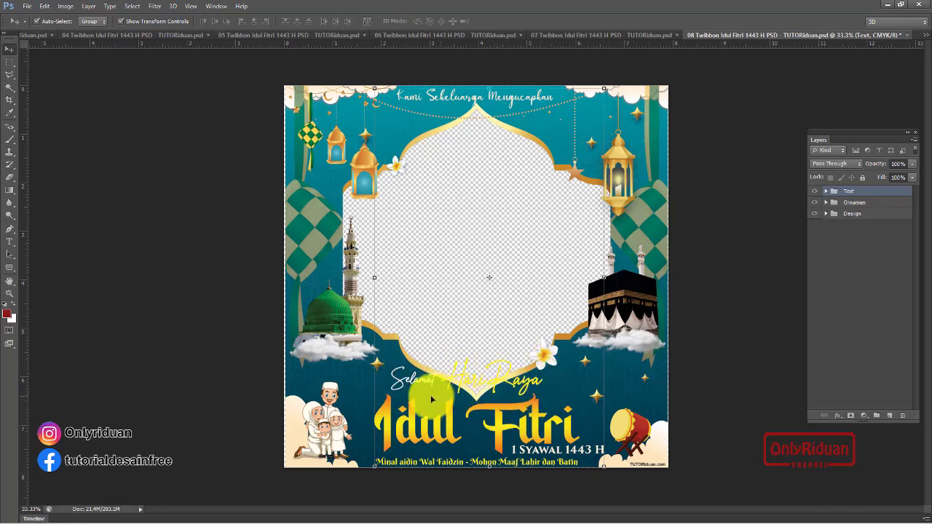
Add a Multiply drop shadow with 75% opacity and 4 px size to the Hari Raya text layer in the Text group
{"action": "left_click", "coordinate": [827, 192]}
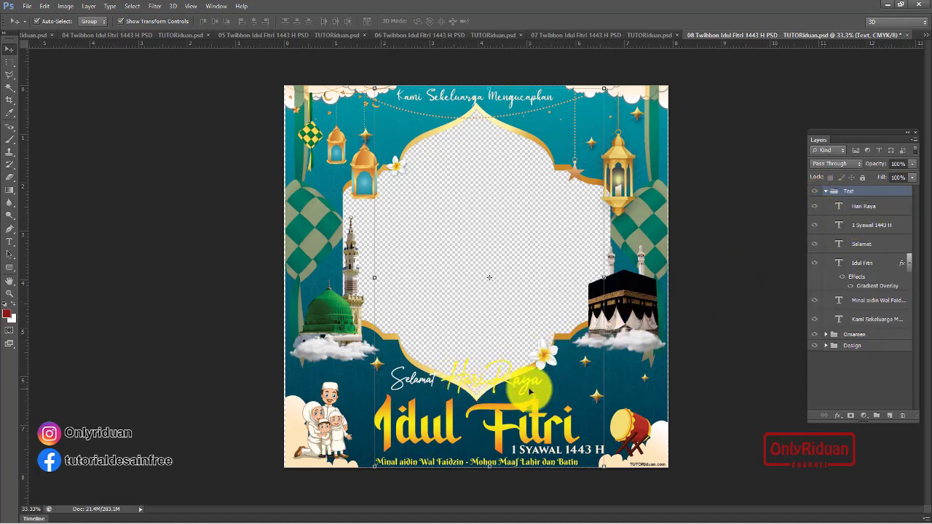
{"action": "left_click", "coordinate": [868, 209]}
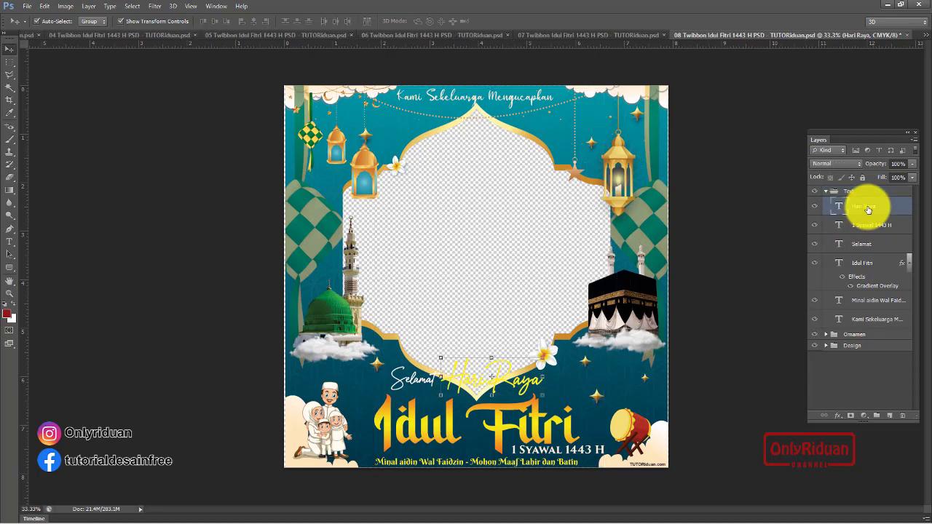
{"action": "left_click", "coordinate": [838, 420]}
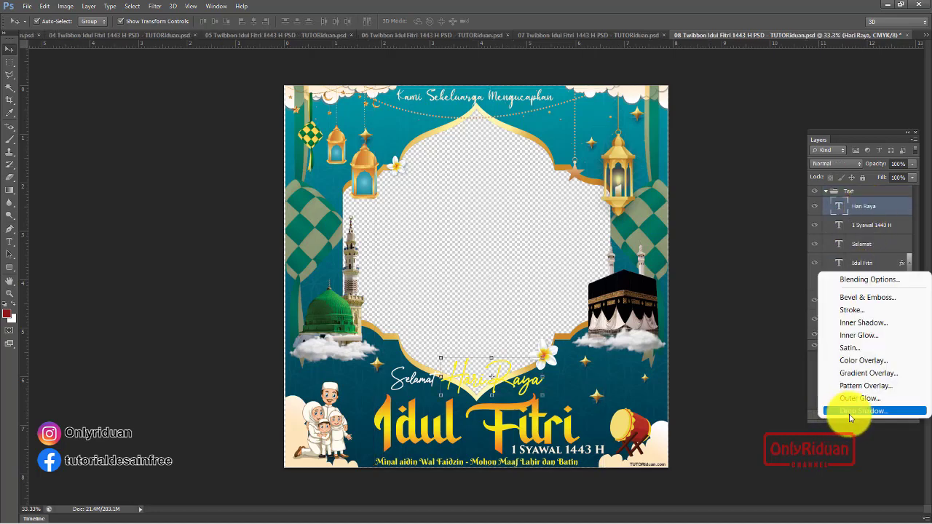
{"action": "left_click", "coordinate": [854, 412]}
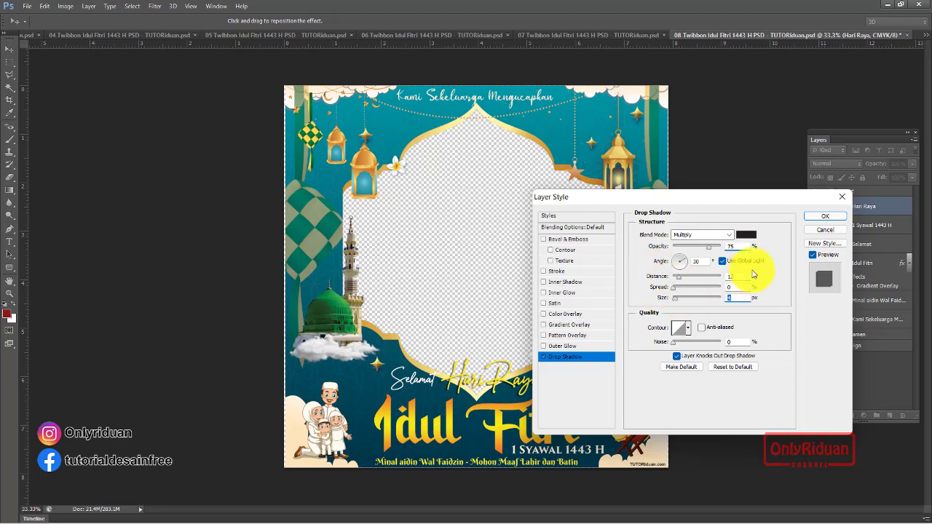
{"action": "left_click", "coordinate": [815, 216]}
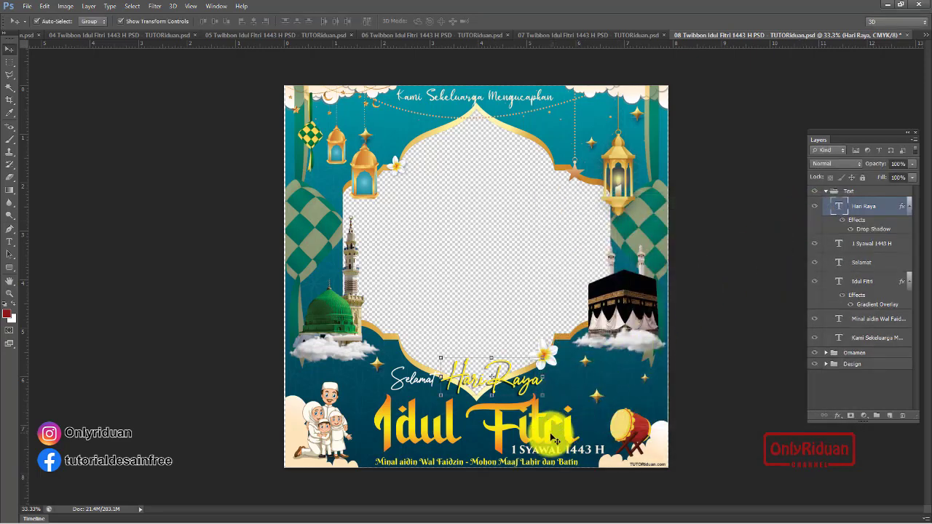
Add a drop shadow with a changed light angle, 20 px distance and 4 px size to the Idul Fitri text layer
{"action": "left_click", "coordinate": [553, 440]}
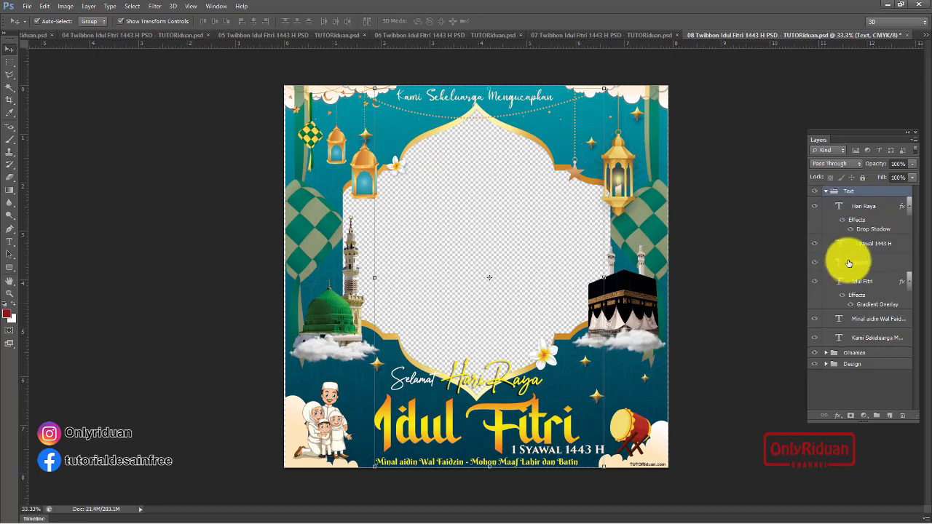
{"action": "left_click", "coordinate": [859, 285]}
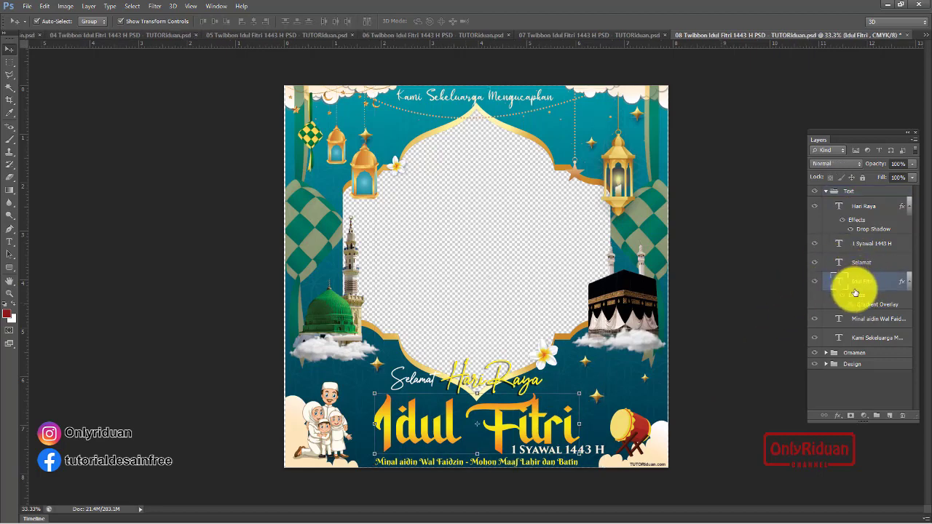
{"action": "left_click", "coordinate": [839, 417]}
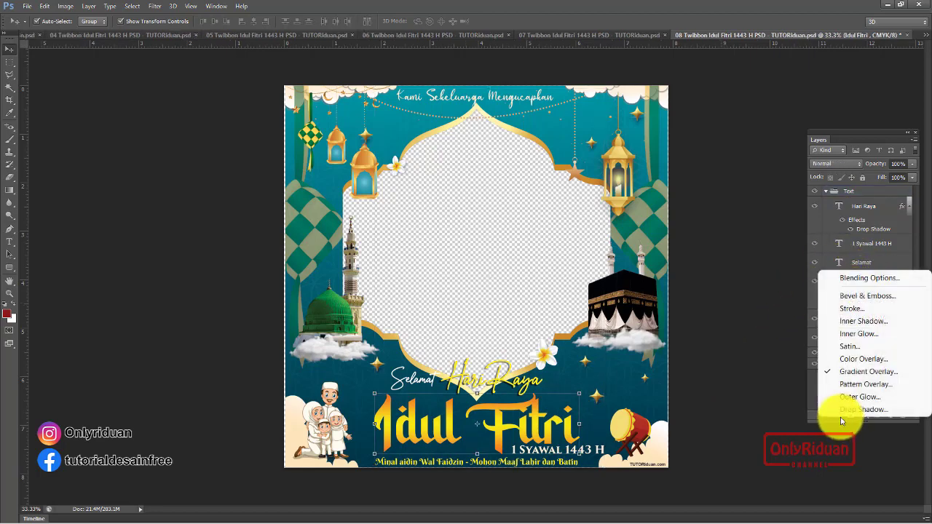
{"action": "left_click", "coordinate": [844, 409]}
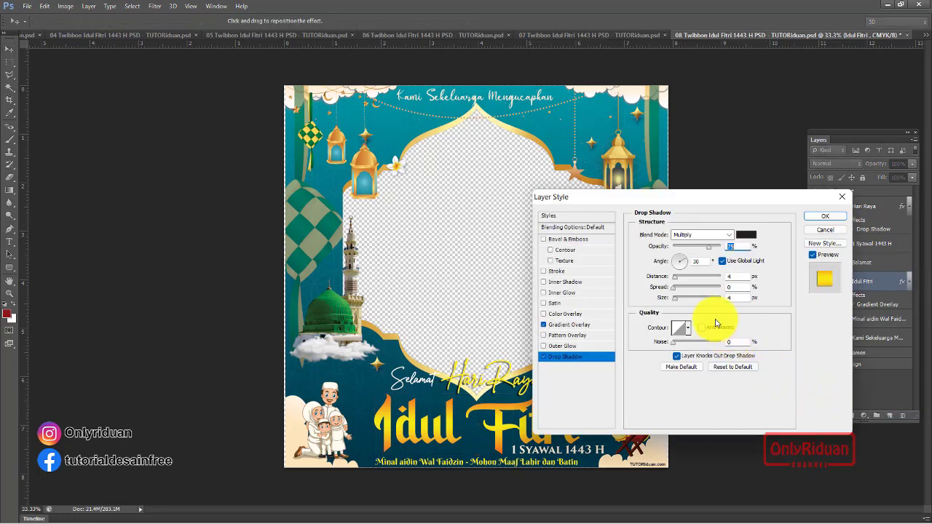
{"action": "left_click", "coordinate": [678, 262]}
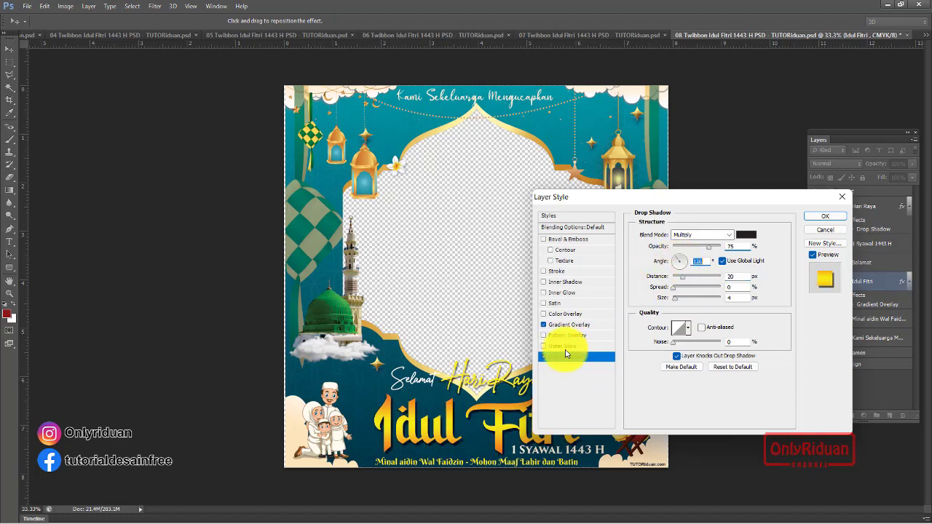
{"action": "left_click", "coordinate": [827, 223]}
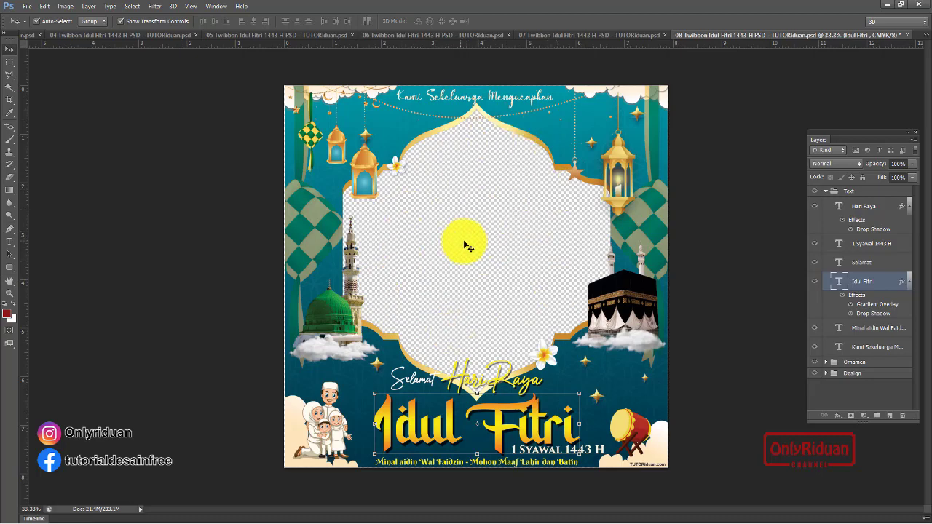
Minimize Photoshop and the browser, and switch to the 01 Twibbon Idul Fitri 1443 H CDR document in CorelDRAW
{"action": "left_click", "coordinate": [887, 5]}
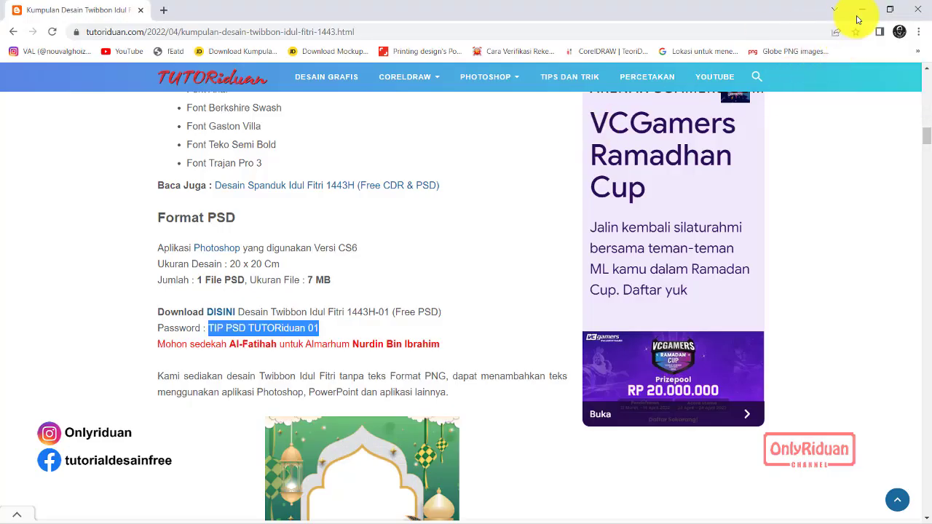
{"action": "left_click", "coordinate": [862, 9]}
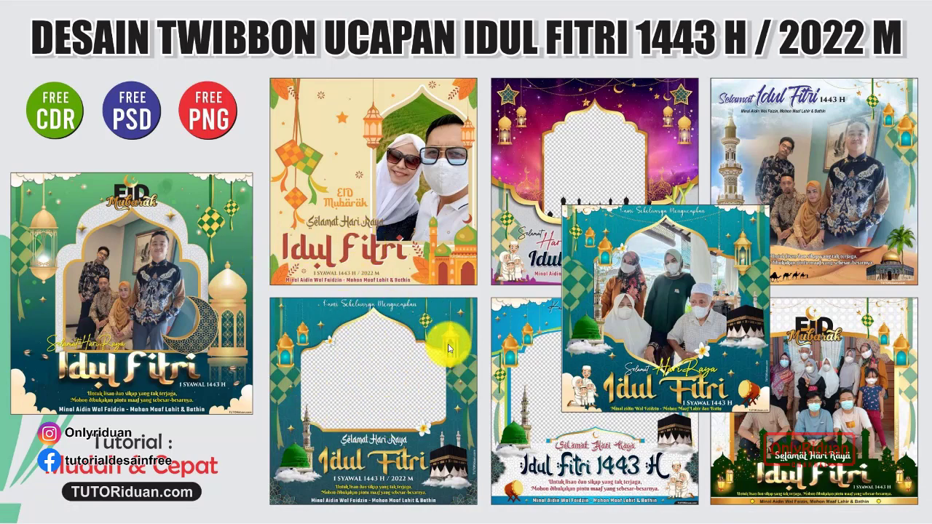
{"action": "mouse_move", "coordinate": [544, 514]}
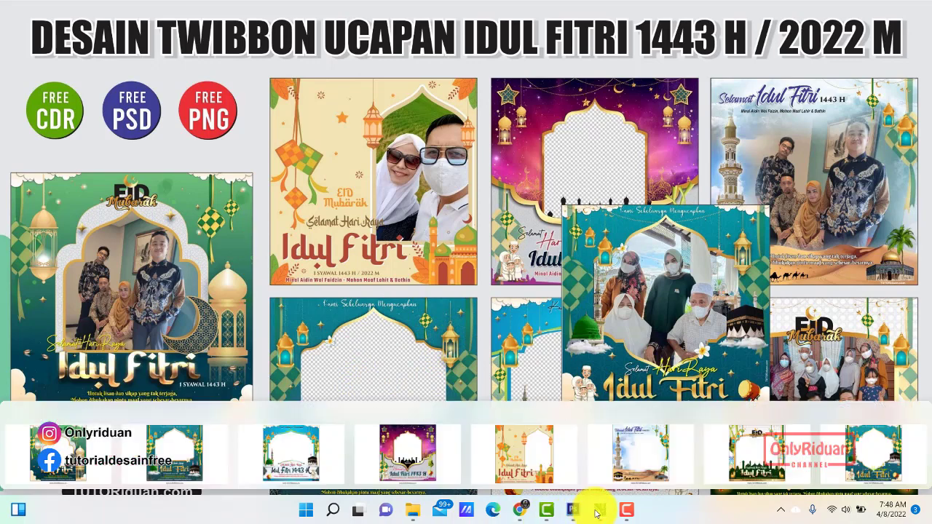
{"action": "left_click", "coordinate": [207, 445]}
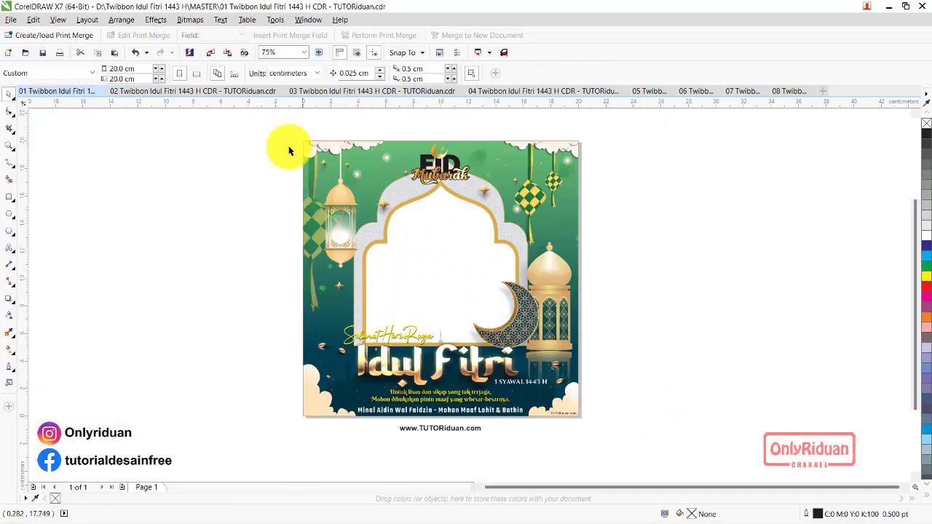
Select all objects of design 01 and start exporting them to a new folder named png inside the Blog folder
{"action": "mouse_move", "coordinate": [269, 124]}
{"action": "left_mouse_down"}
{"action": "mouse_move", "coordinate": [599, 371]}
{"action": "mouse_move", "coordinate": [609, 424]}
{"action": "left_mouse_up"}
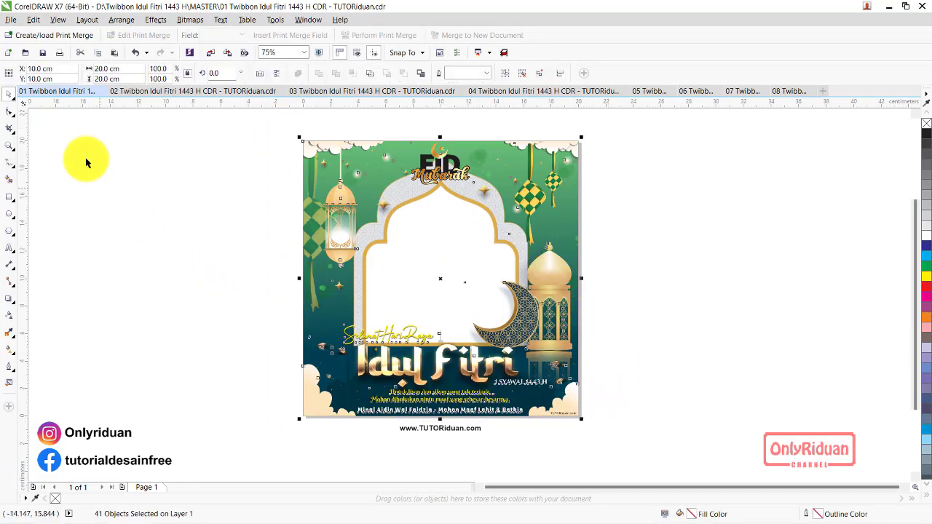
{"action": "left_click", "coordinate": [10, 20]}
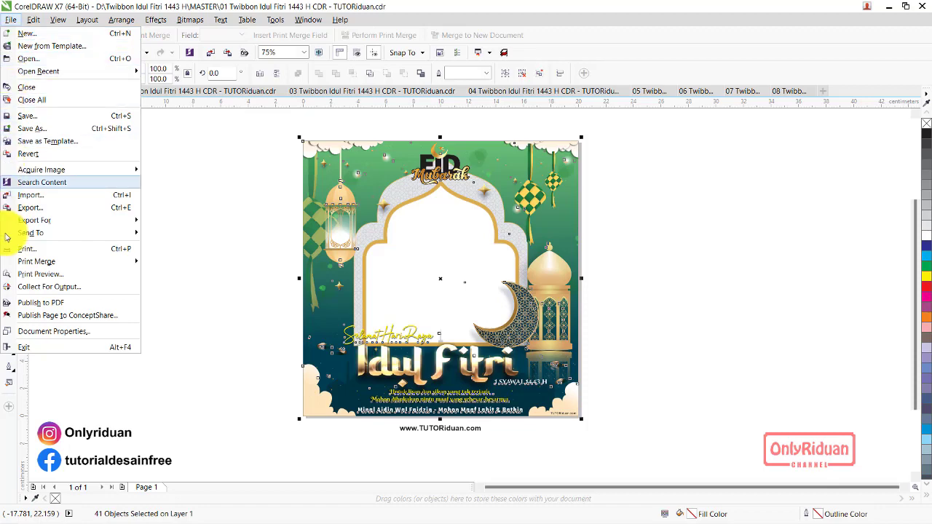
{"action": "left_click", "coordinate": [40, 209]}
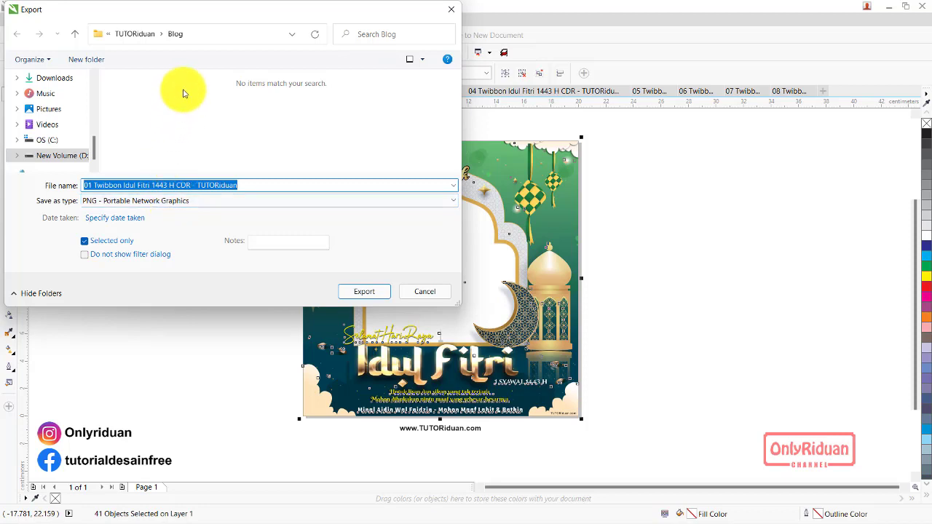
{"action": "left_click", "coordinate": [84, 59]}
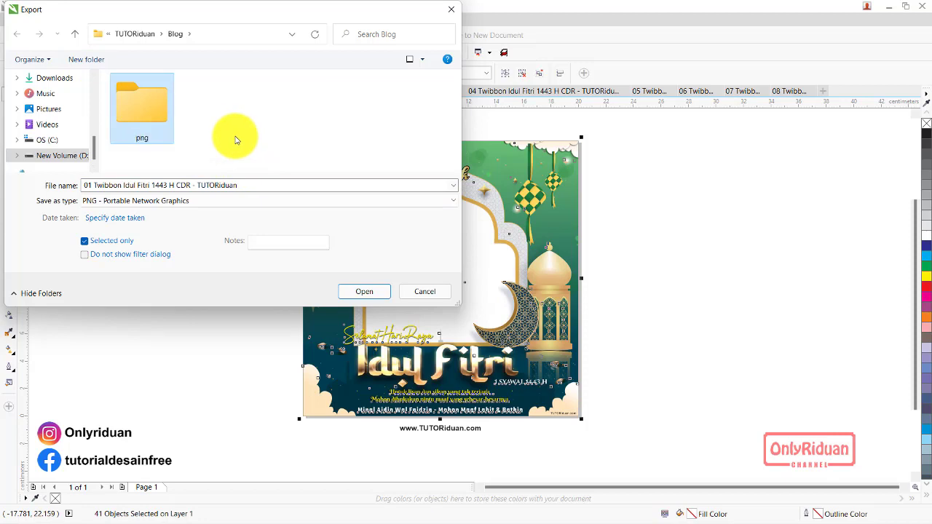
{"action": "double_click", "coordinate": [161, 114]}
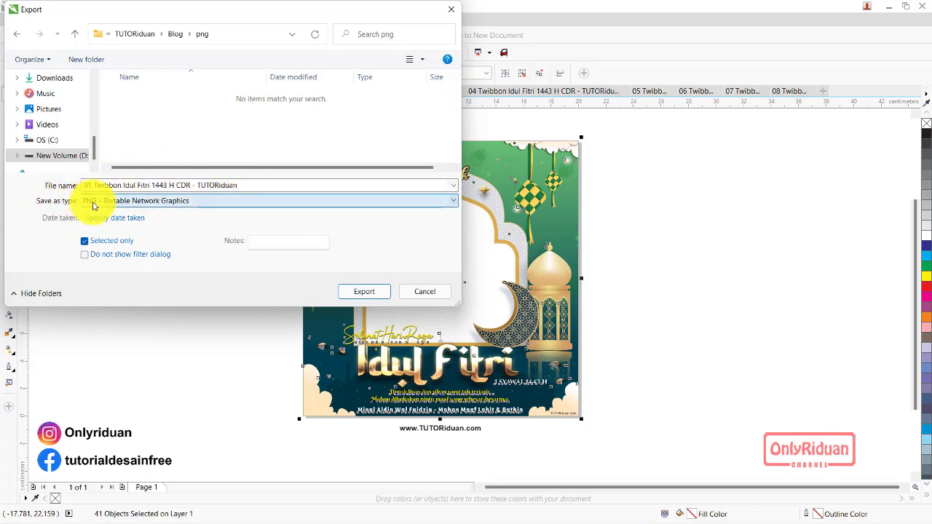
Export only the selected objects of design 01 as an RGB PNG with transparency, and clear the selection
{"action": "left_click", "coordinate": [85, 240]}
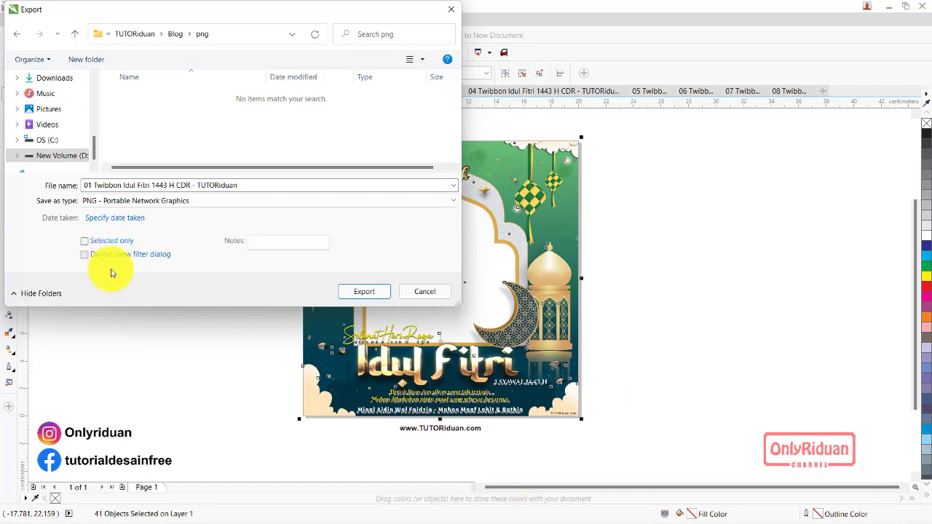
{"action": "left_click", "coordinate": [86, 241]}
{"action": "left_click", "coordinate": [362, 291]}
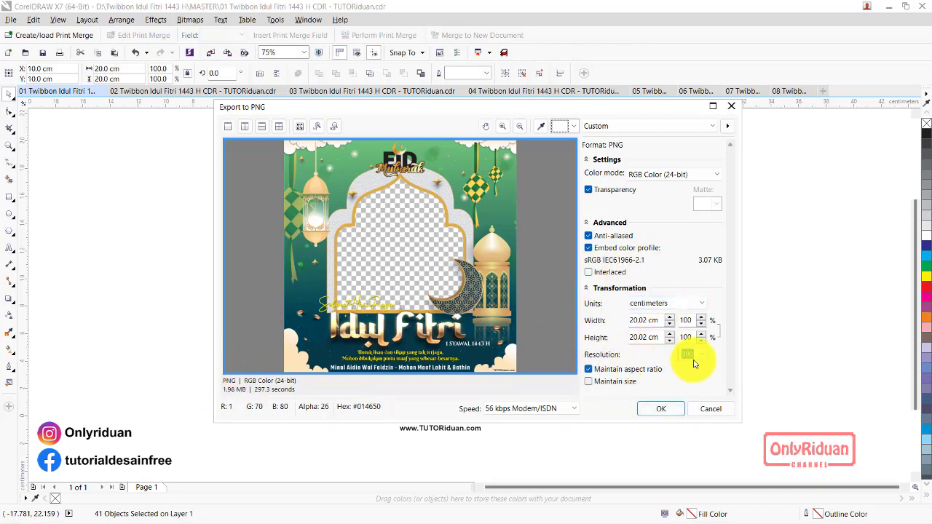
{"action": "left_click", "coordinate": [661, 407]}
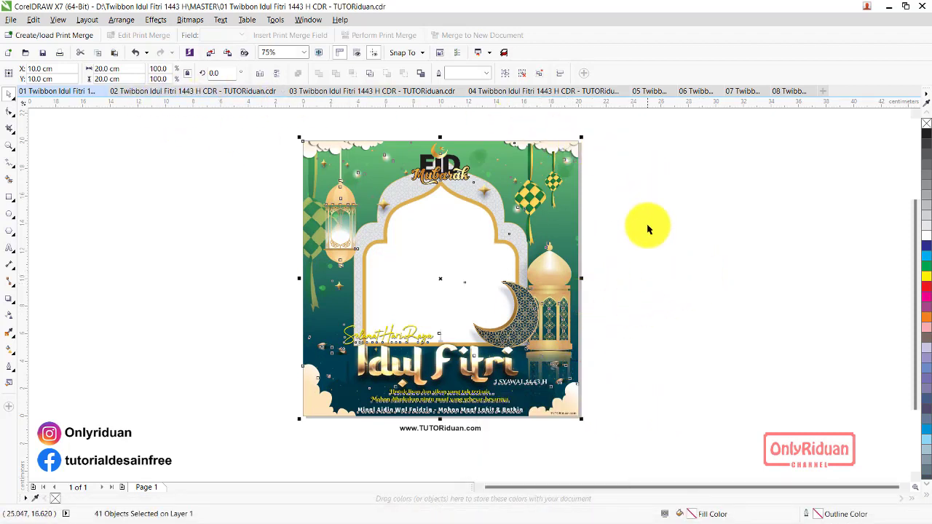
{"action": "left_click", "coordinate": [646, 283]}
Switch to Photoshop and start a Save for Web export of the 08 Twibbon Idul Fitri 1443 H PSD document
{"action": "mouse_move", "coordinate": [561, 521]}
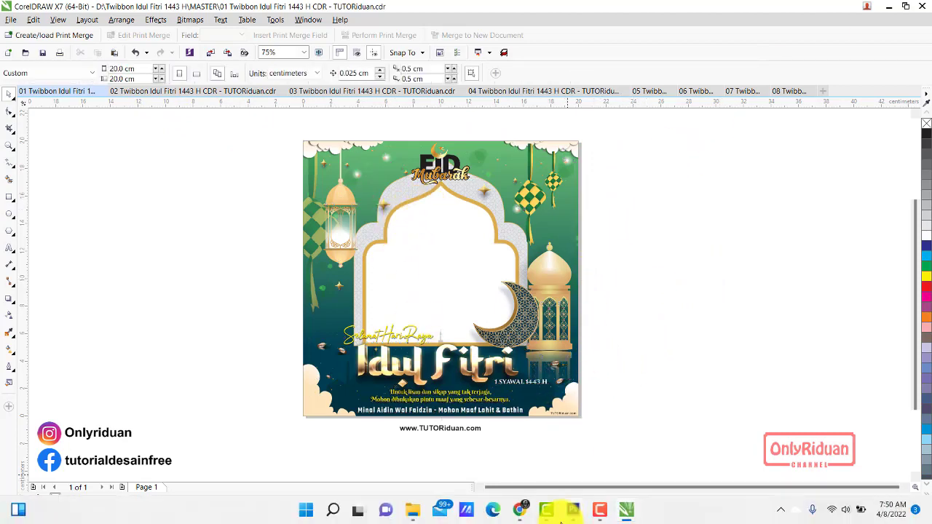
{"action": "left_click", "coordinate": [563, 506]}
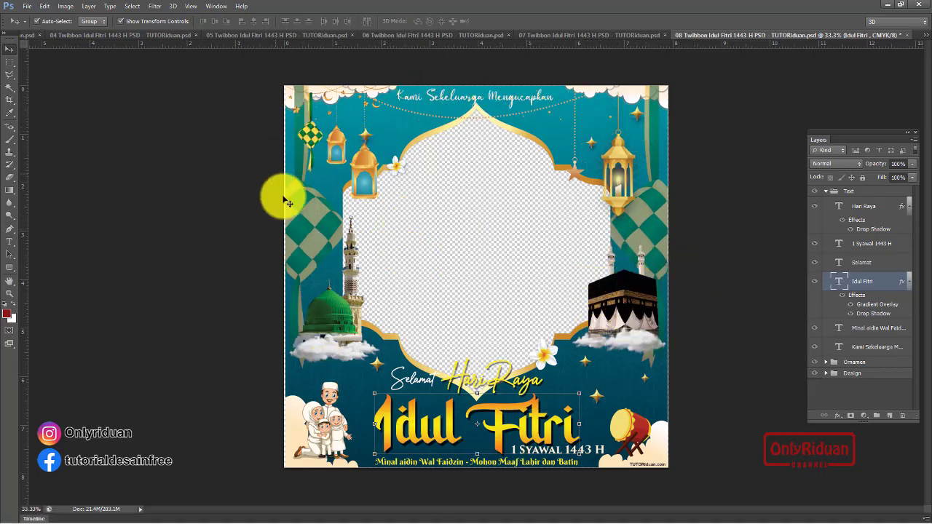
{"action": "left_click", "coordinate": [26, 6]}
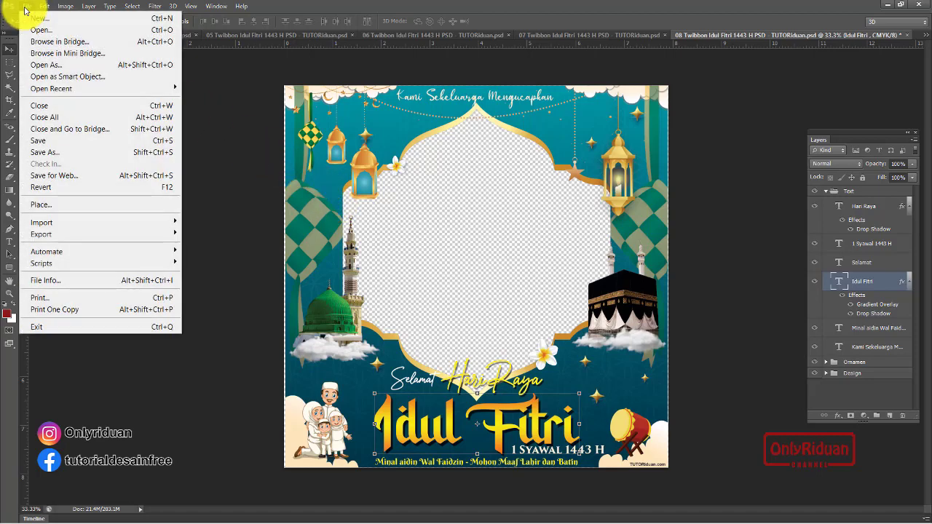
{"action": "left_click", "coordinate": [66, 176]}
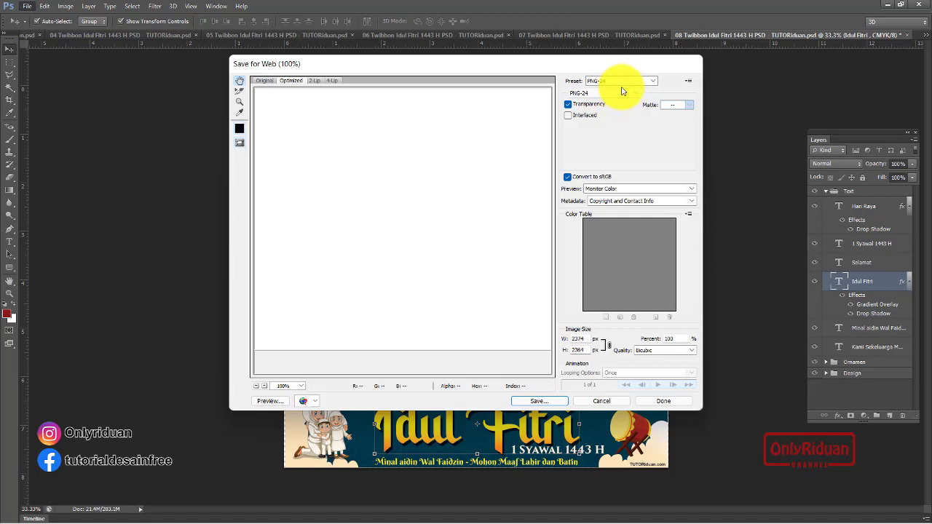
Examine the transparent photo opening in the PNG-24 export preview, up close and with the preview at 25%
{"action": "scroll", "coordinate": [437, 229], "scroll_direction": "down", "scroll_amount": 3}
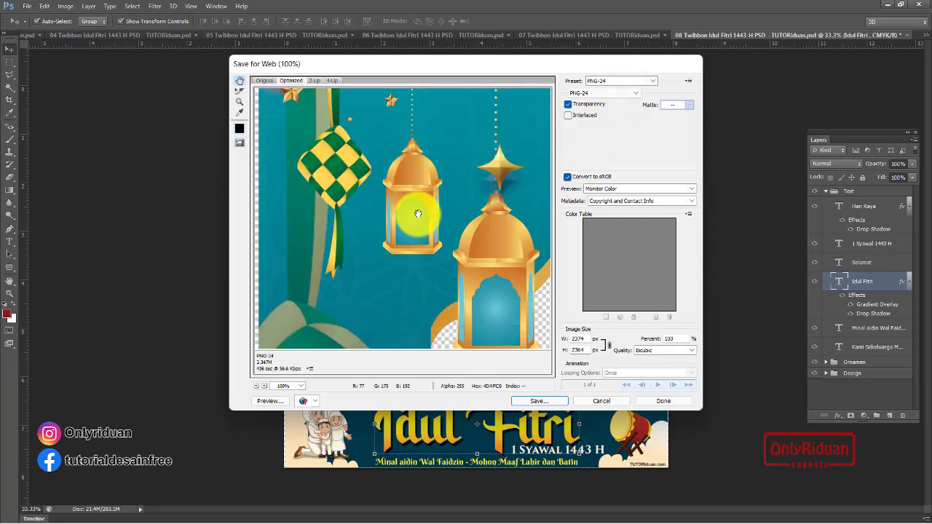
{"action": "left_click_drag", "start_coordinate": [444, 243], "coordinate": [332, 197]}
{"action": "scroll", "coordinate": [335, 197], "scroll_direction": "down", "scroll_amount": 3}
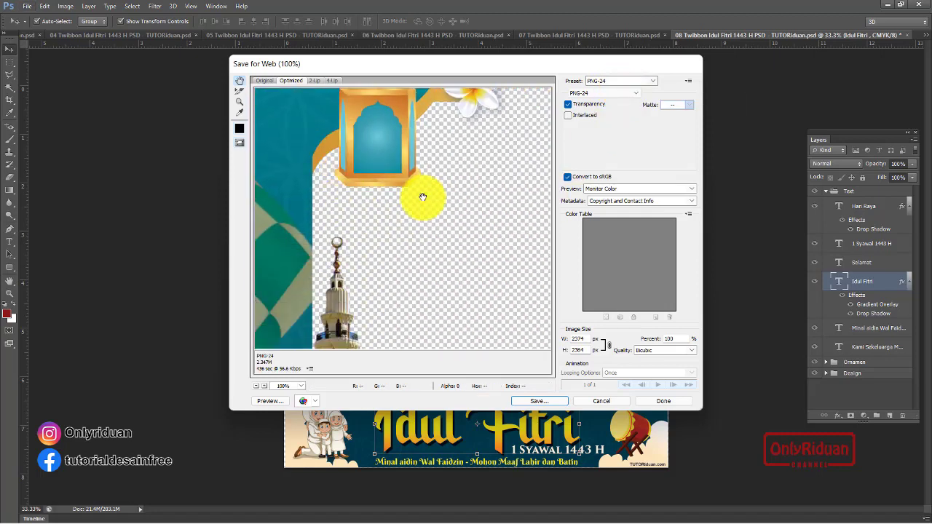
{"action": "scroll", "coordinate": [419, 195], "scroll_direction": "up", "scroll_amount": 3}
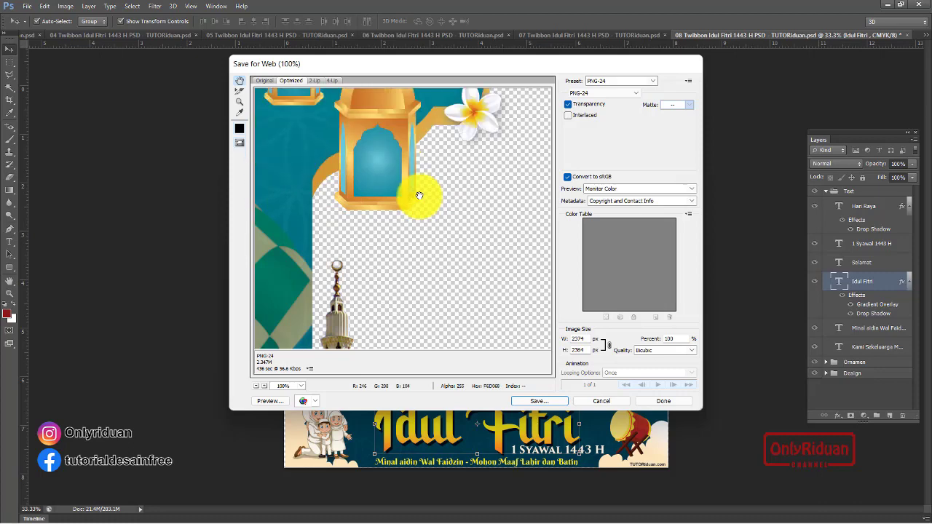
{"action": "scroll", "coordinate": [420, 195], "scroll_direction": "up", "scroll_amount": 3}
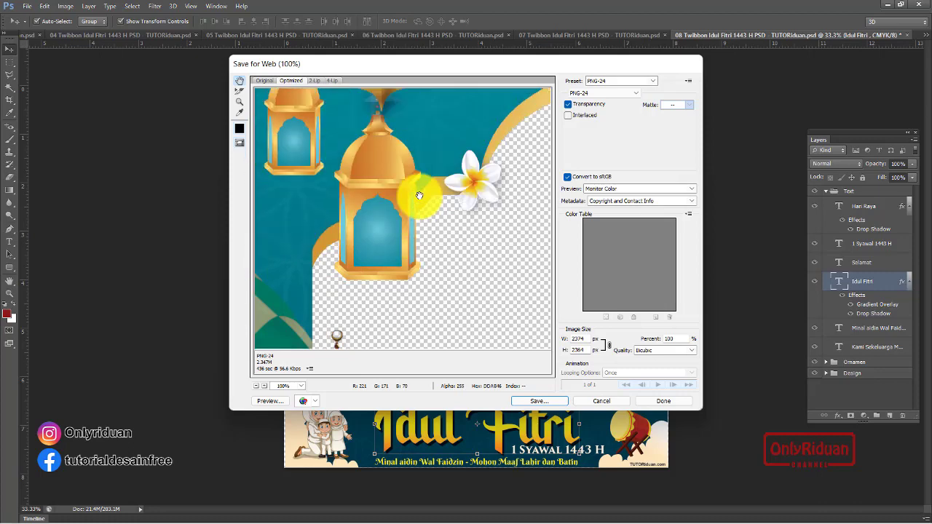
{"action": "left_click", "coordinate": [256, 386]}
{"action": "left_click", "coordinate": [256, 386]}
{"action": "left_click", "coordinate": [257, 386]}
{"action": "left_click", "coordinate": [256, 386]}
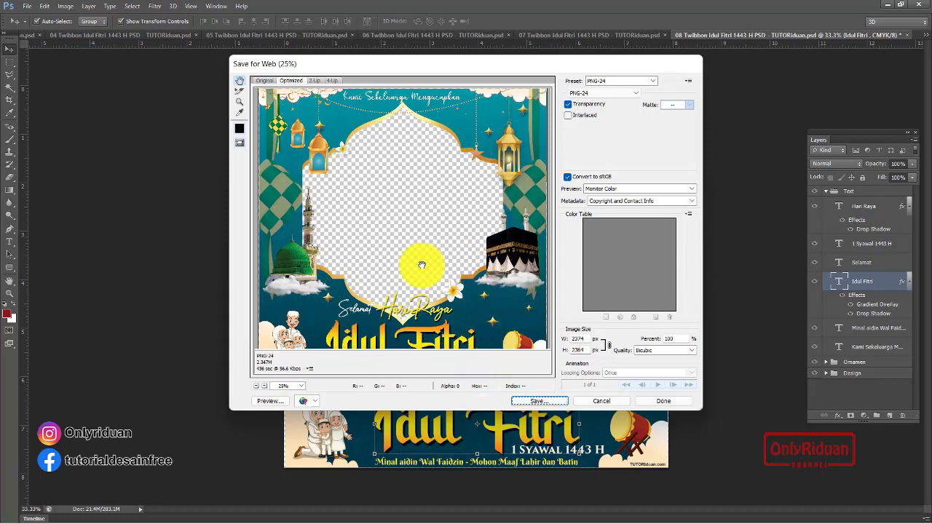
Save the design 08 PNG in the png folder under TUTORiduan > Blog, and select the exported design 01 file in that folder
{"action": "left_click", "coordinate": [537, 402]}
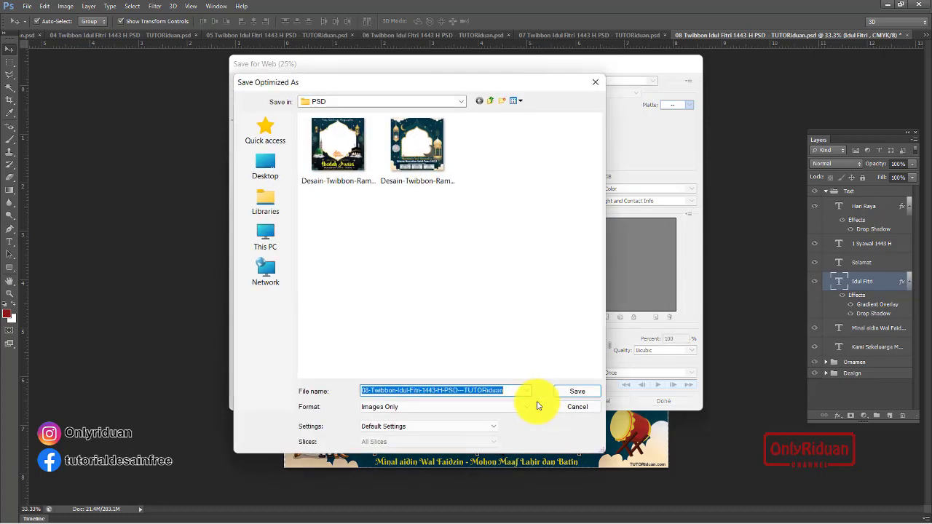
{"action": "left_click", "coordinate": [462, 103]}
{"action": "left_click", "coordinate": [386, 254]}
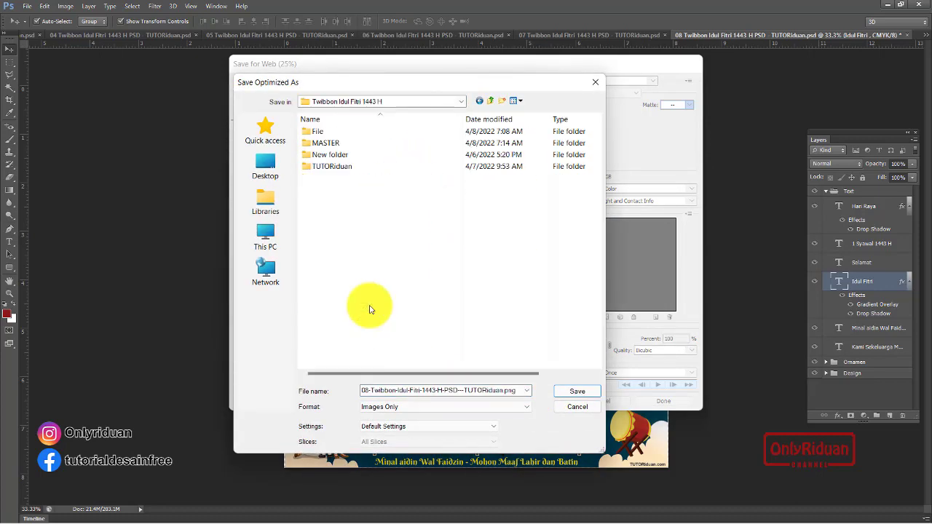
{"action": "double_click", "coordinate": [335, 172]}
{"action": "double_click", "coordinate": [418, 151]}
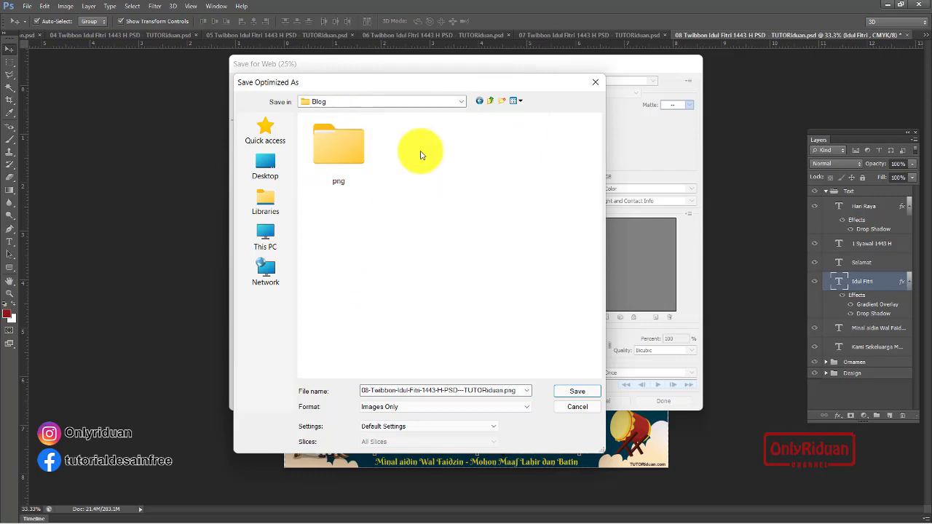
{"action": "double_click", "coordinate": [337, 145]}
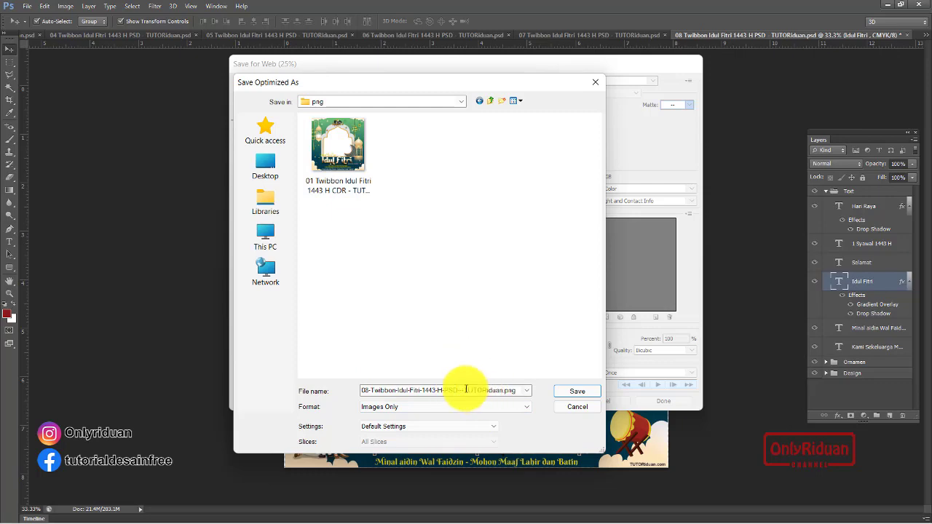
{"action": "left_click", "coordinate": [574, 392]}
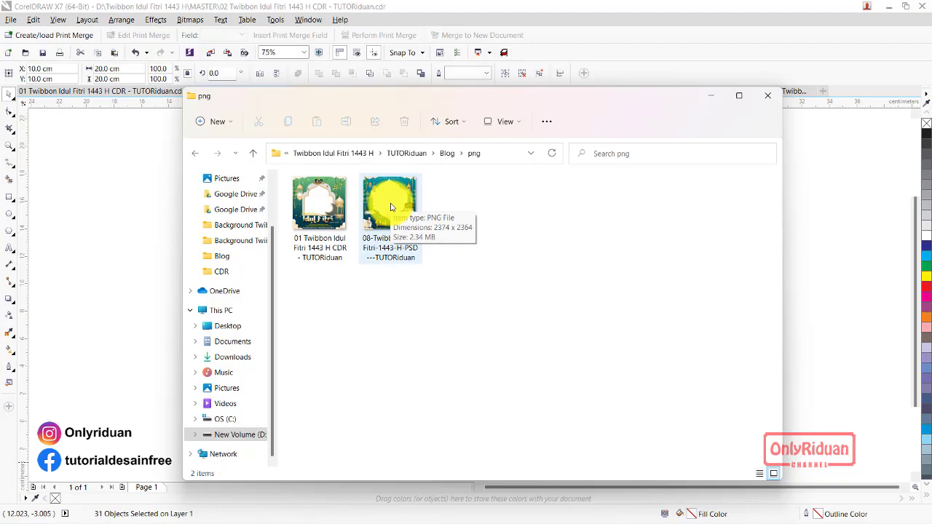
{"action": "left_click", "coordinate": [325, 203]}
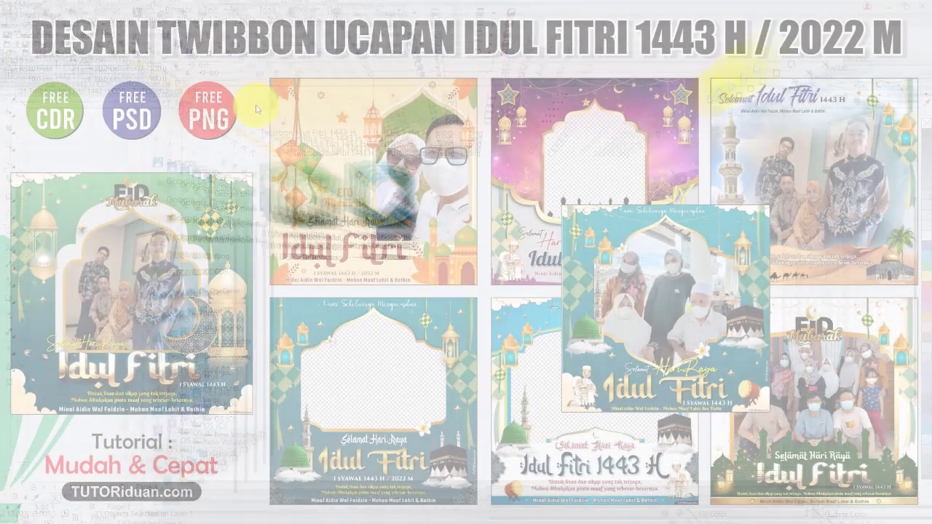